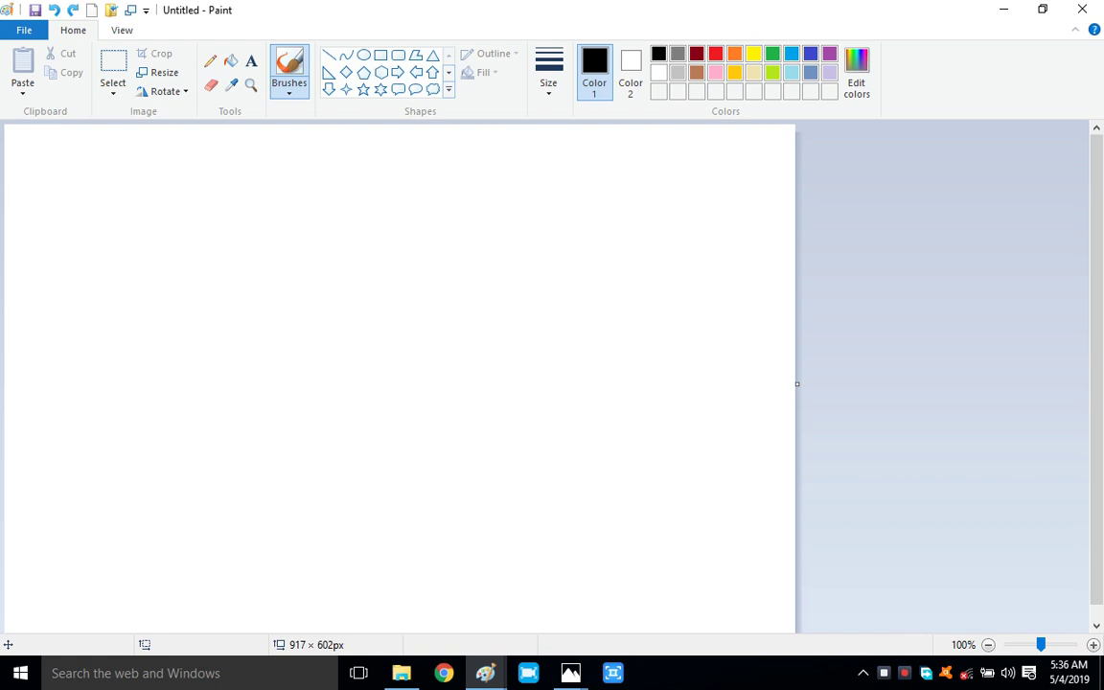
- Draw black curves for a rounded outline: left side about 19 × 83 px, domed top, and right side about 21 × 136 px
left_click(346, 55)
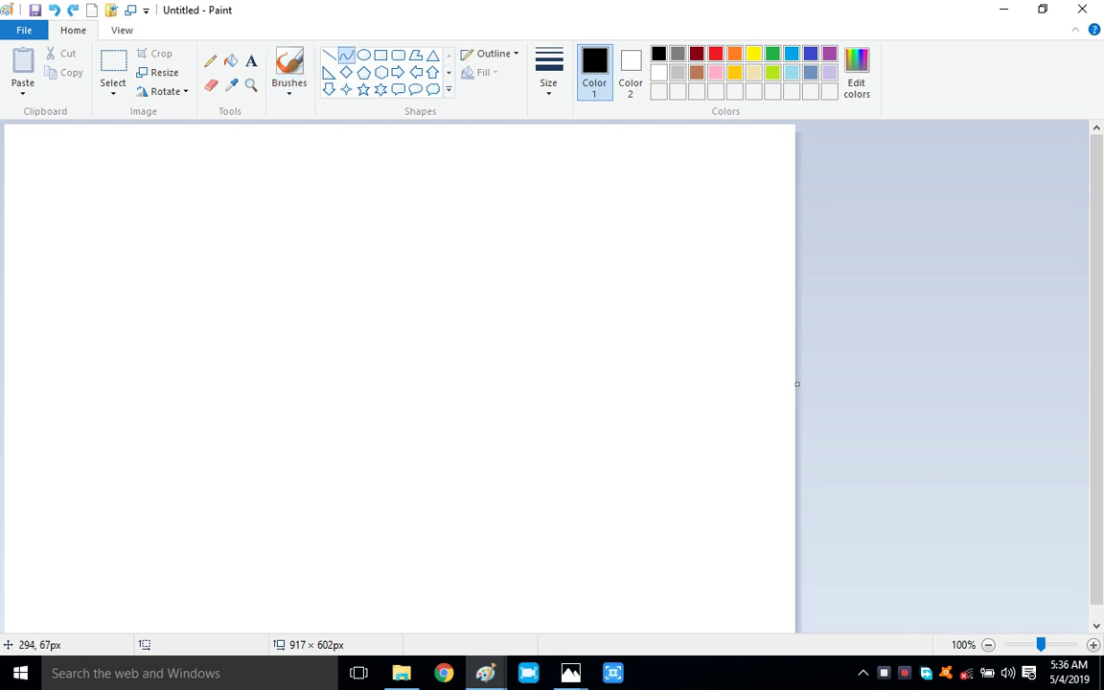
left_click_drag(251, 186, 254, 260)
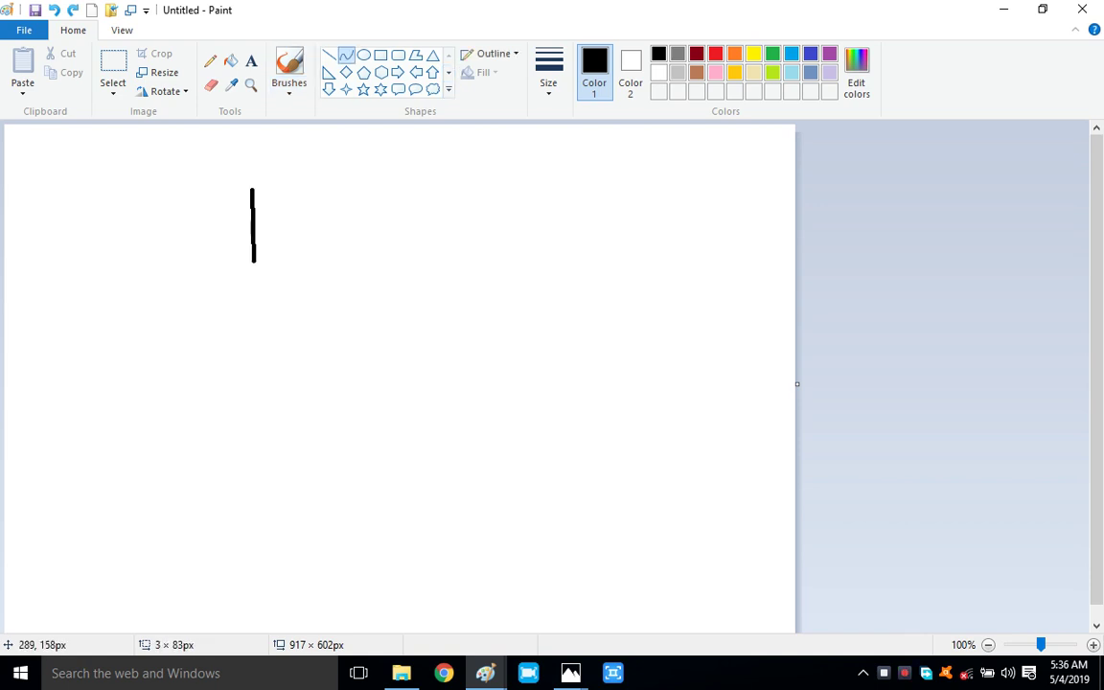
left_click_drag(257, 207, 265, 241)
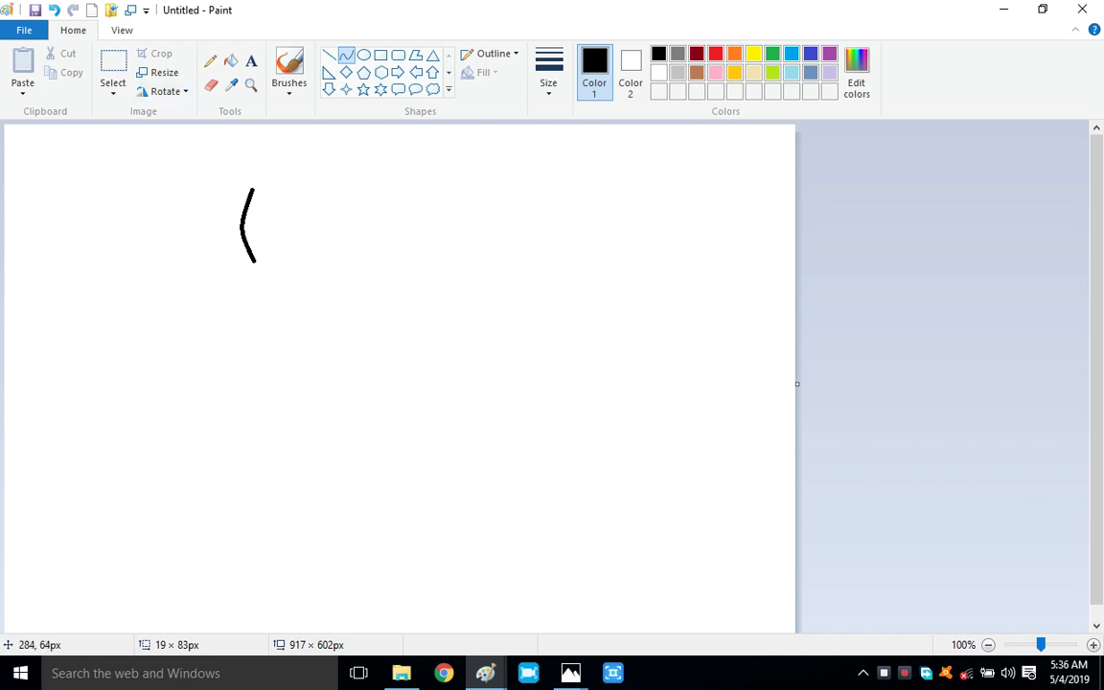
left_click_drag(252, 191, 339, 177)
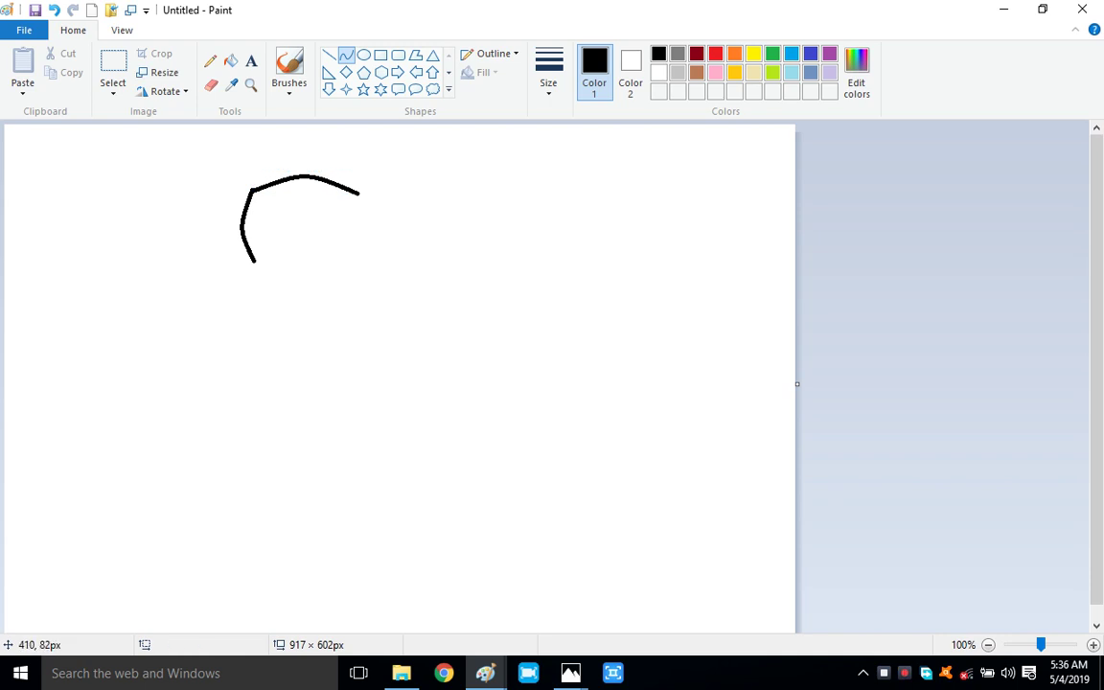
left_click_drag(358, 195, 374, 312)
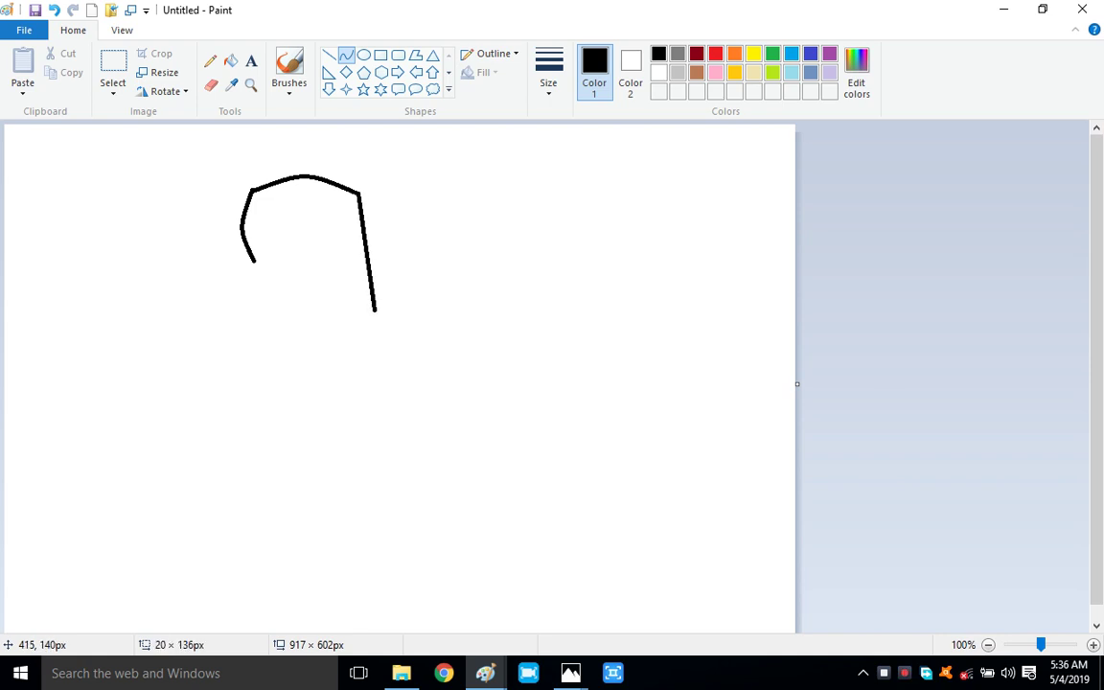
left_click_drag(402, 259, 417, 258)
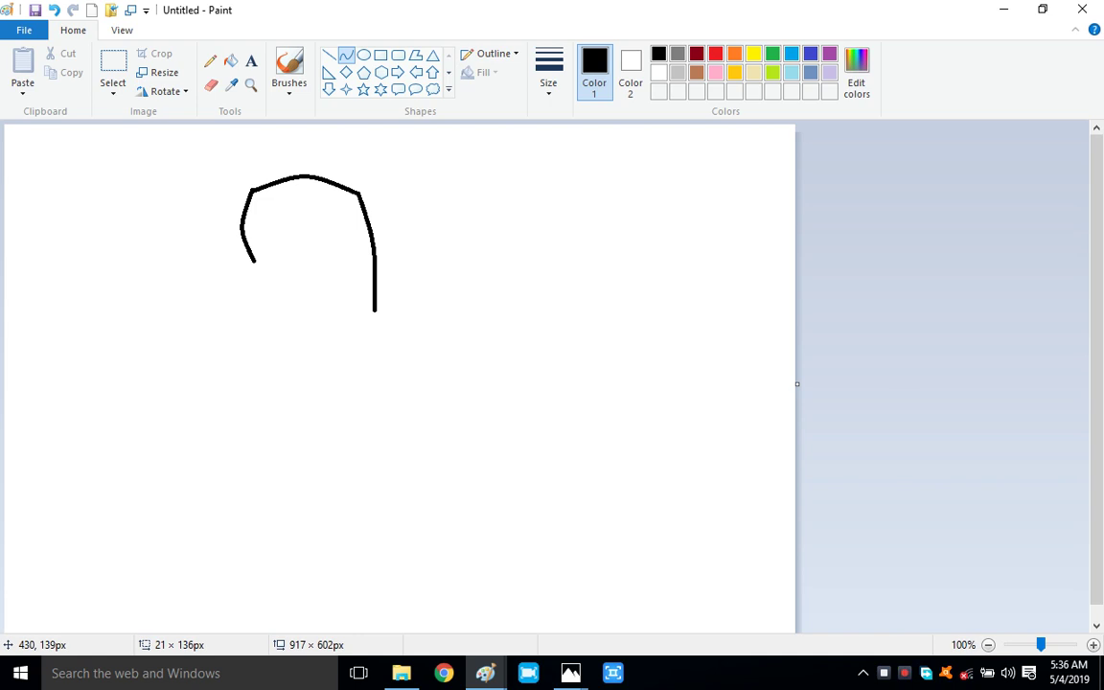
left_click(828, 305)
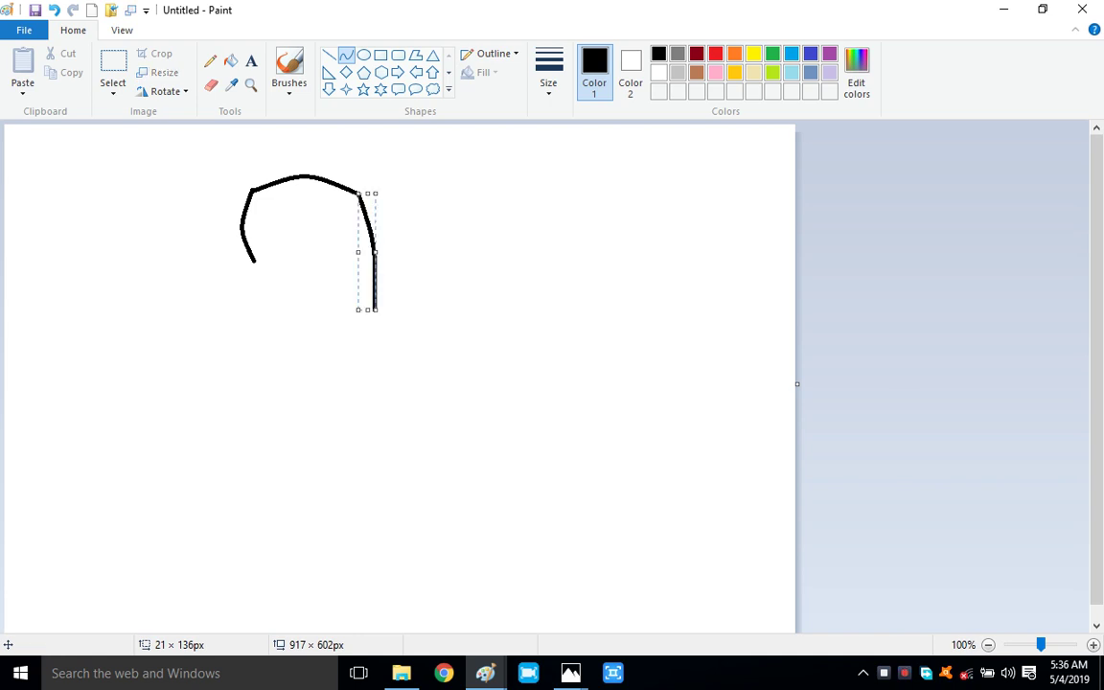
left_click(827, 304)
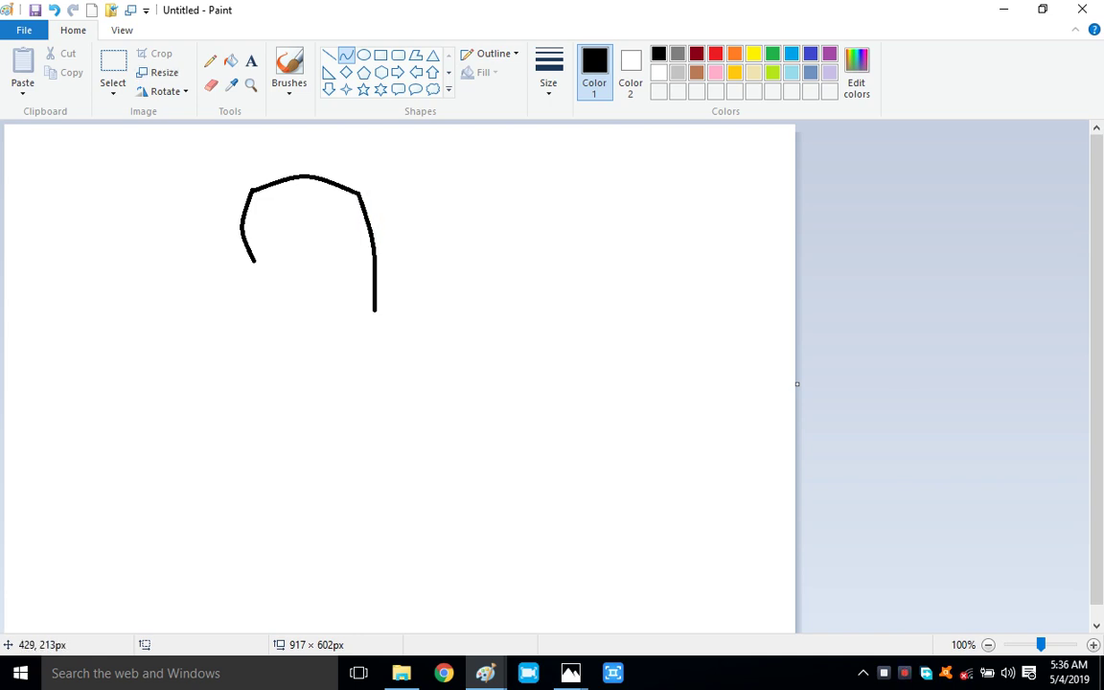
- Add a bottom curve about 99 × 21 px from the right side's lower end, and continue it with a short upward-bending curve
left_click_drag(376, 309, 329, 321)
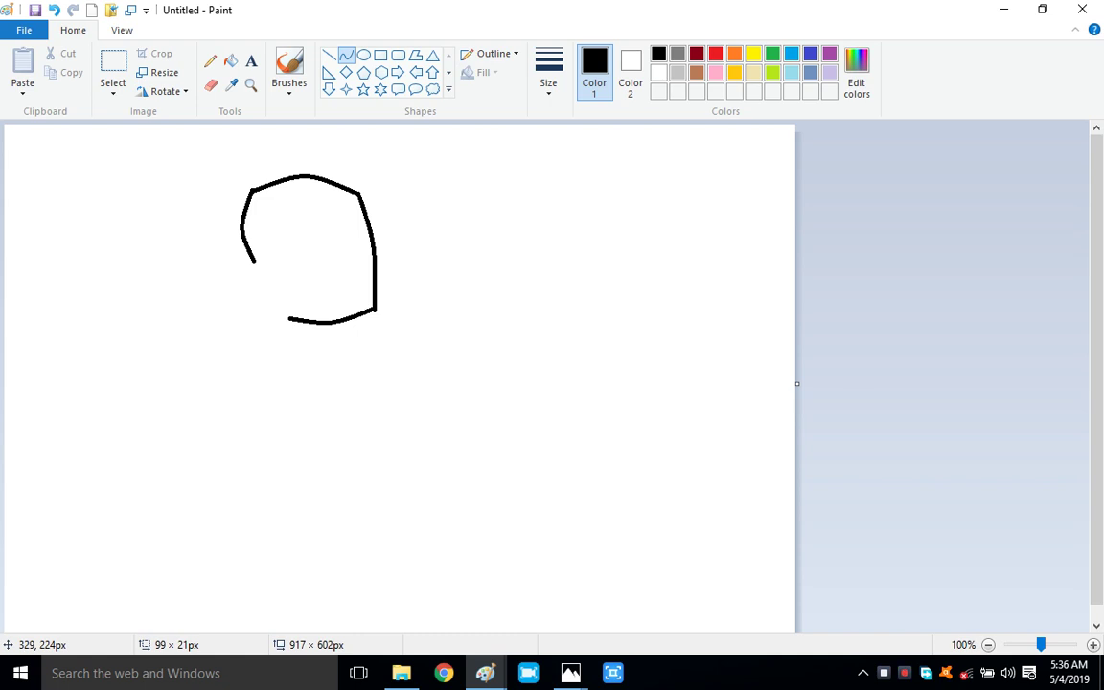
left_click_drag(322, 342, 318, 341)
key("Escape")
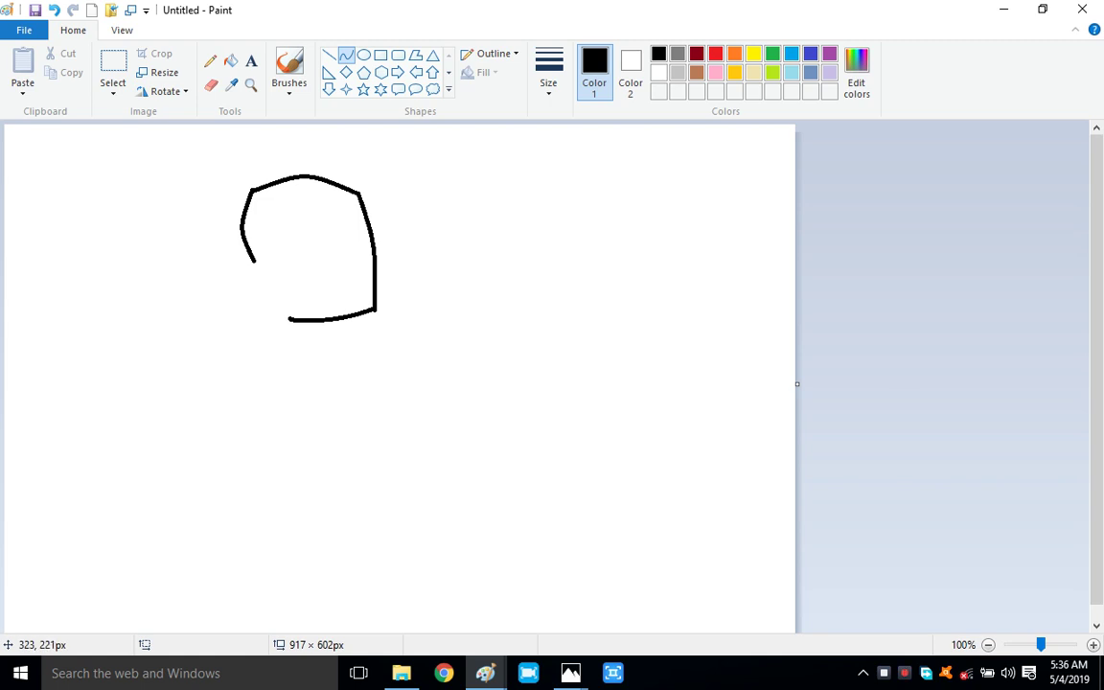
mouse_move(288, 319)
left_mouse_down()
mouse_move(279, 284)
mouse_move(277, 308)
left_mouse_up()
key("Escape")
left_click_drag(279, 285, 246, 286)
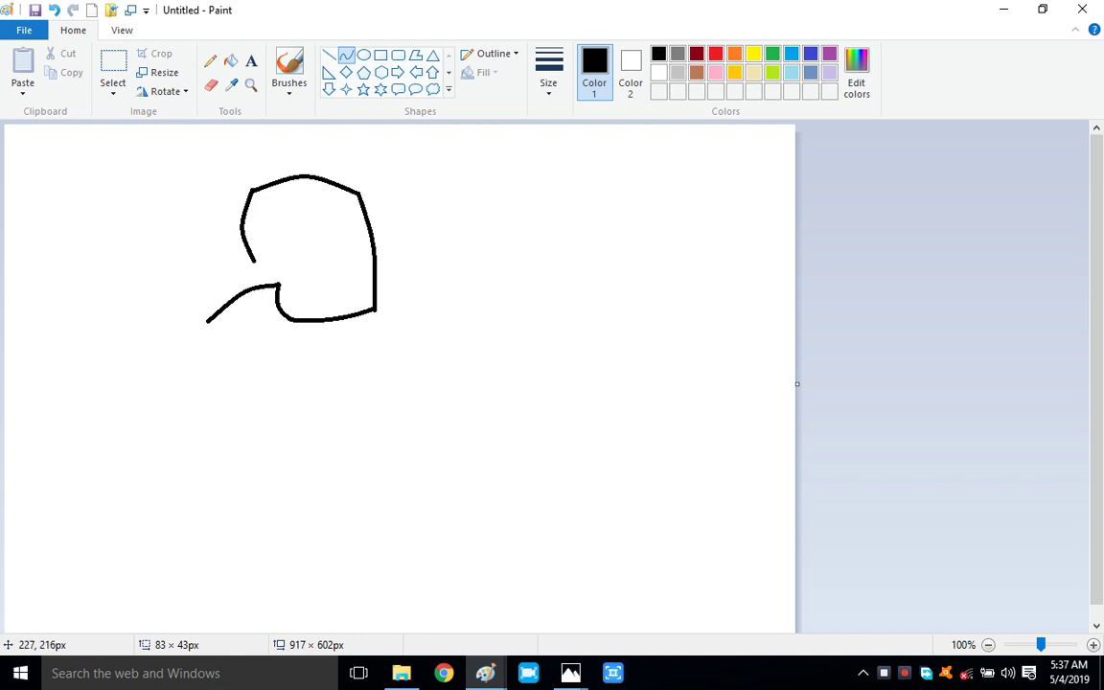
mouse_move(211, 326)
left_mouse_down()
mouse_move(222, 418)
mouse_move(310, 673)
mouse_move(192, 278)
mouse_move(190, 328)
left_mouse_up()
key("ctrl+z")
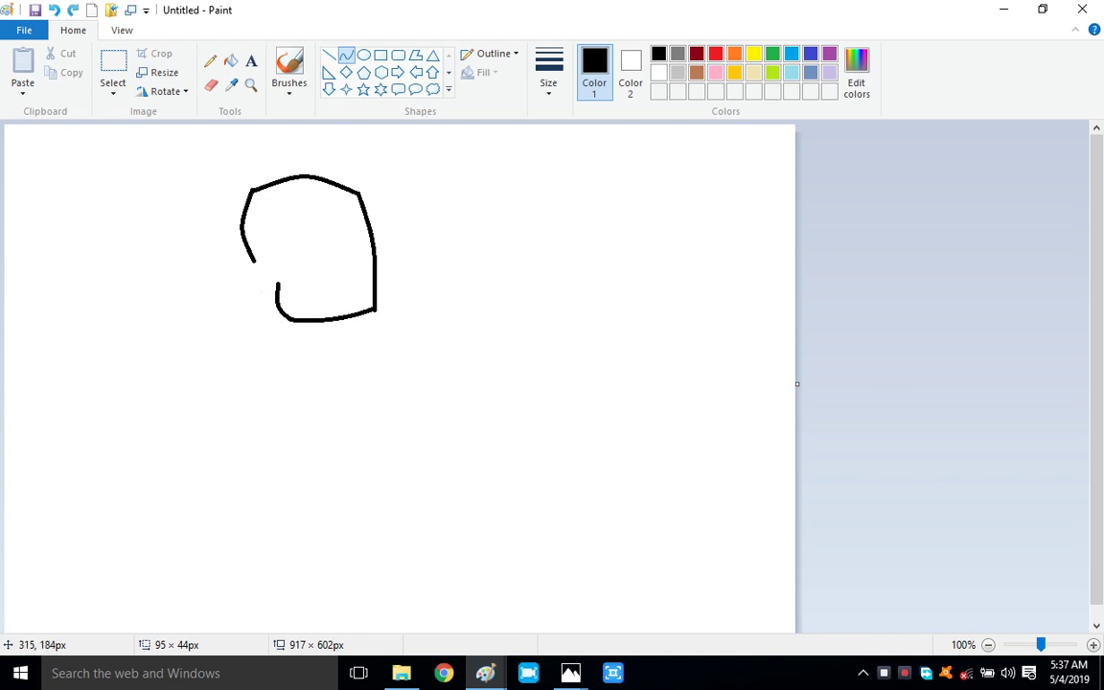
- Draw a long curve about 57 × 172 px bending down and left from the upper end of the short bottom-left curve
left_click_drag(277, 285, 227, 431)
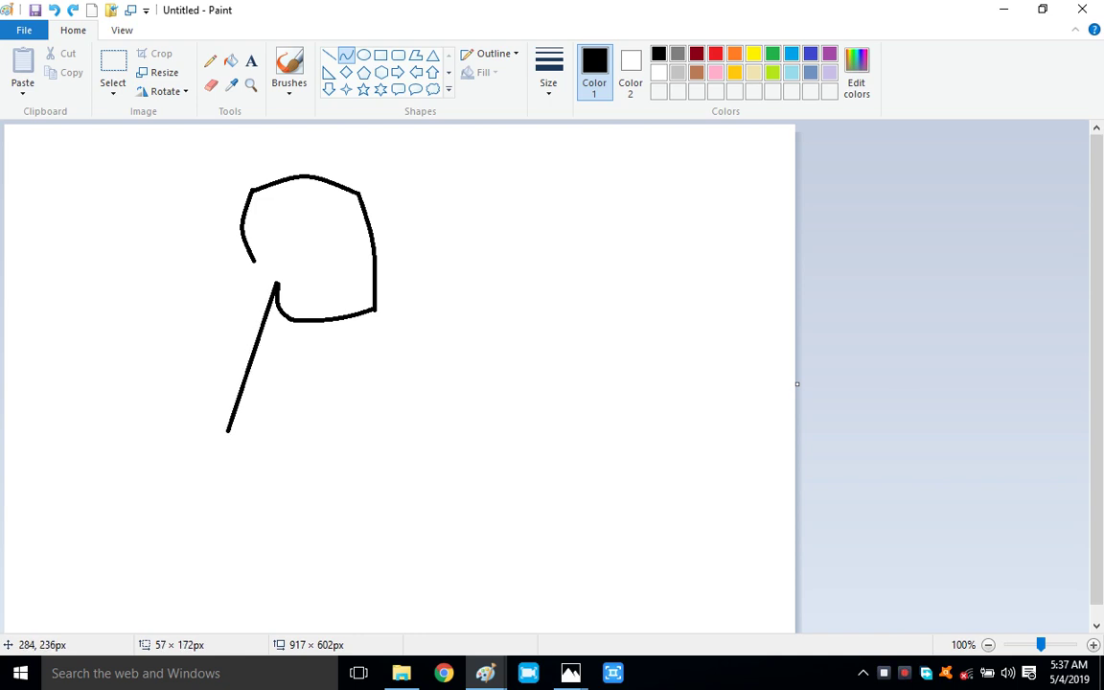
left_click_drag(262, 331, 238, 317)
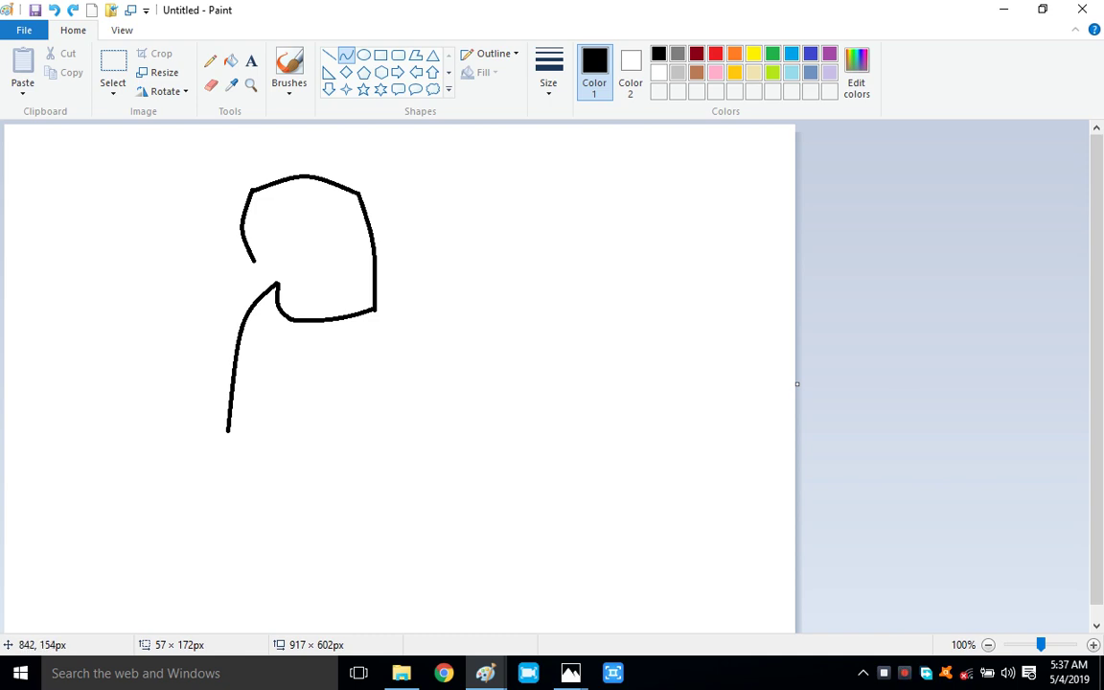
left_click(831, 230)
left_click(831, 230)
- Erase the lower half of the outline's left side and draw small curves there, forming an inward hook
left_click(211, 85)
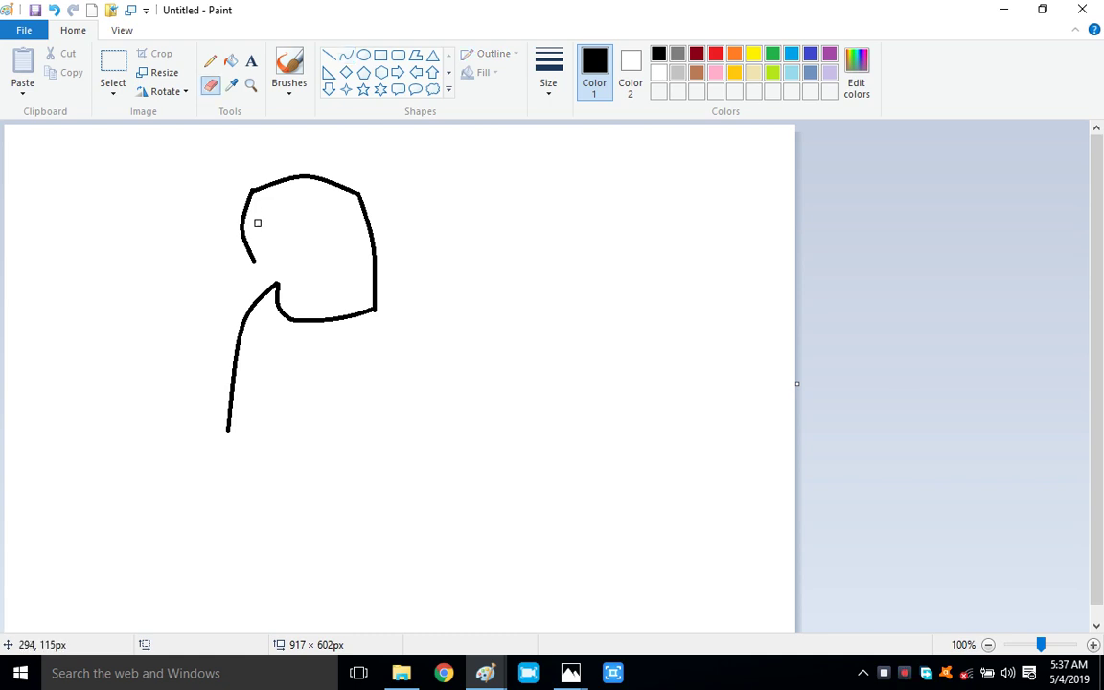
mouse_move(255, 227)
left_mouse_down()
mouse_move(234, 241)
mouse_move(256, 259)
left_mouse_up()
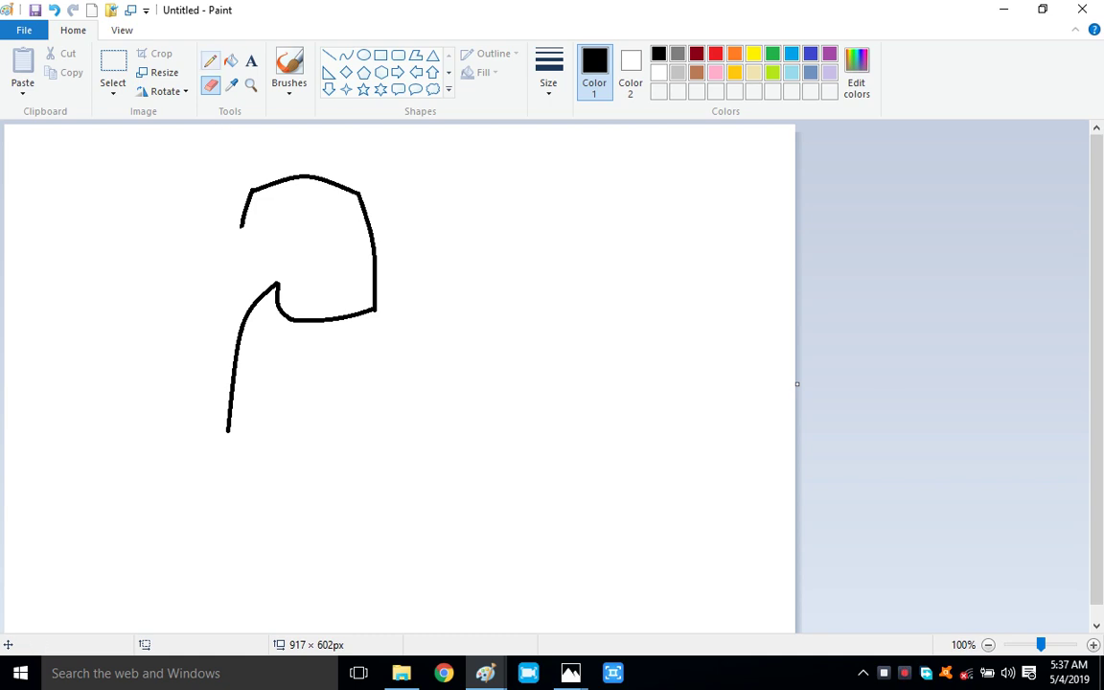
left_click(346, 54)
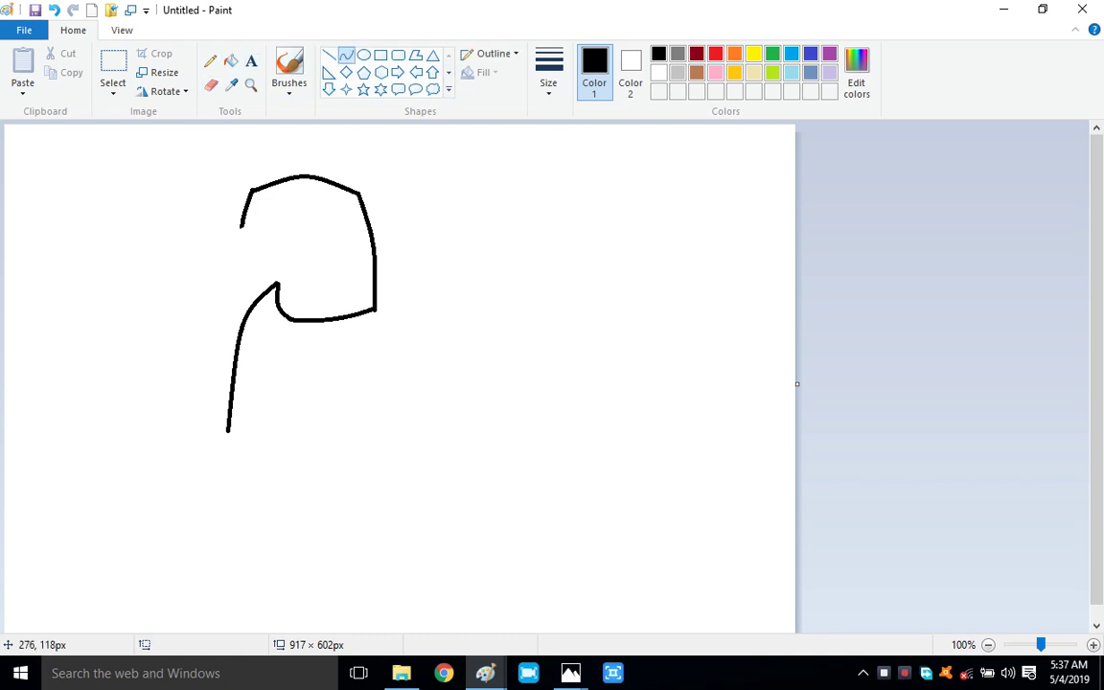
left_click_drag(242, 227, 253, 230)
left_click(834, 262)
mouse_move(259, 225)
left_mouse_down()
mouse_move(265, 243)
mouse_move(256, 229)
mouse_move(268, 233)
left_mouse_up()
left_click(264, 237)
- Draw the tail's outer curve, about 58 × 210 px, down from the hook and close the tip with two short straight lines
left_click_drag(265, 239, 215, 418)
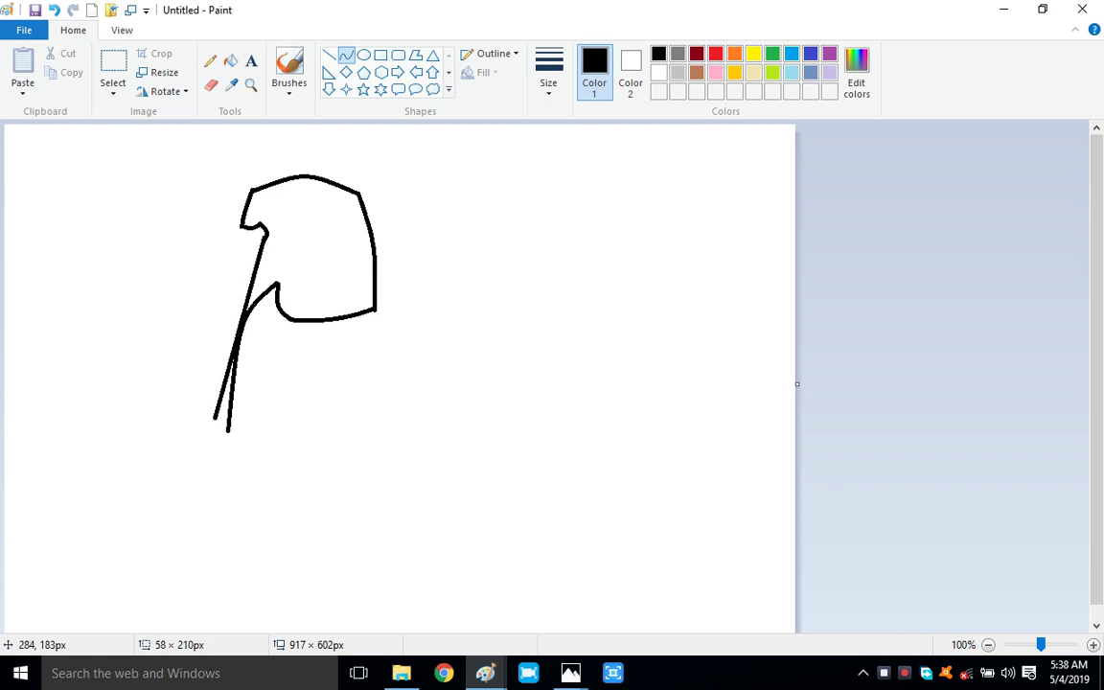
left_click_drag(250, 282, 218, 273)
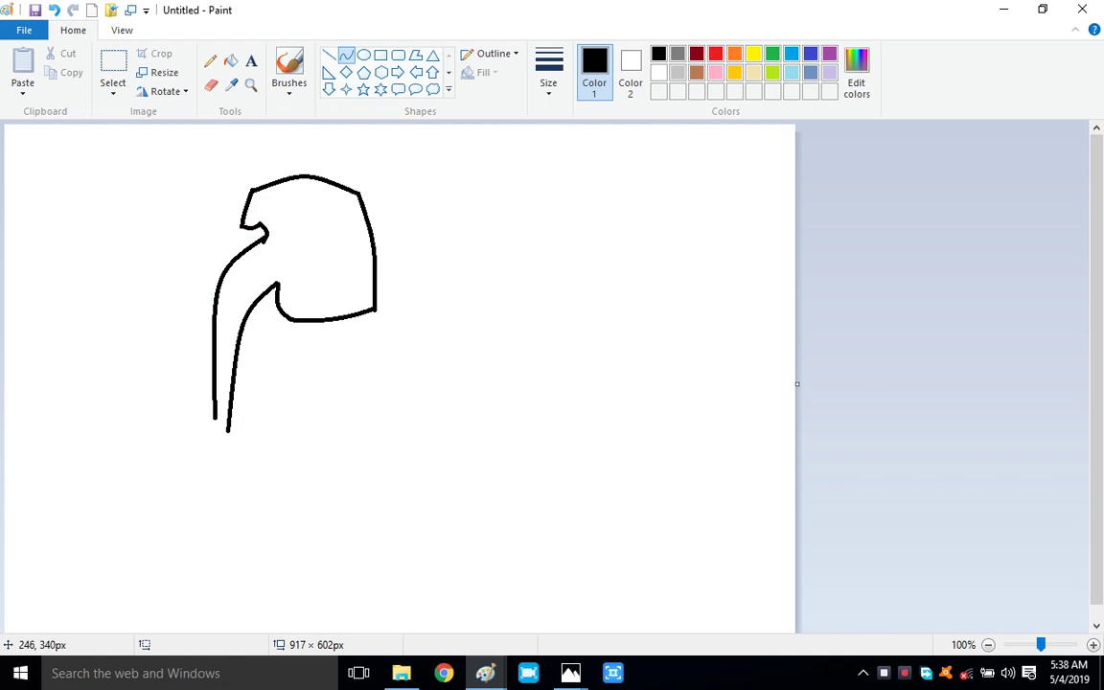
left_click_drag(217, 419, 228, 431)
key("ctrl+z")
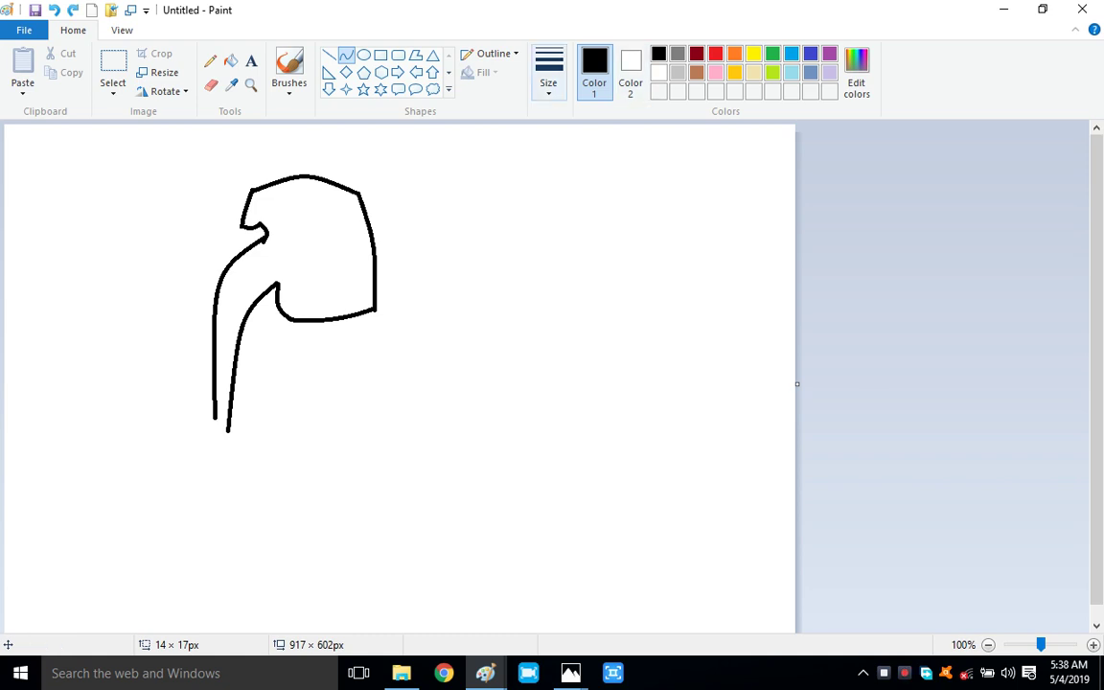
left_click(328, 54)
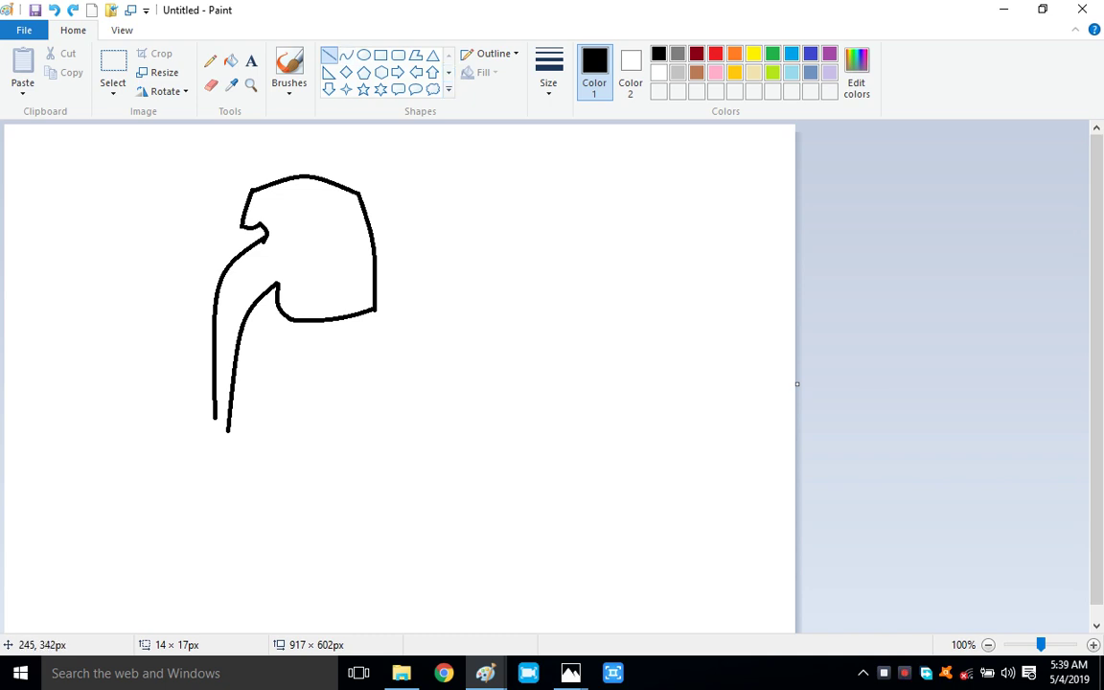
left_click_drag(214, 418, 223, 437)
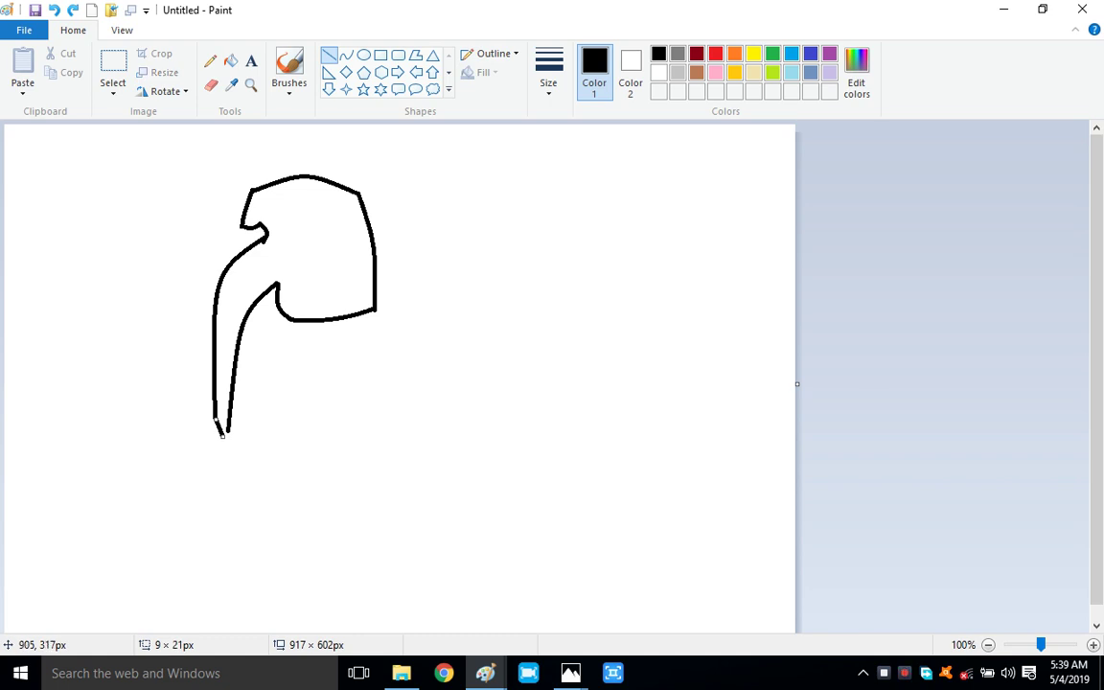
left_click(832, 392)
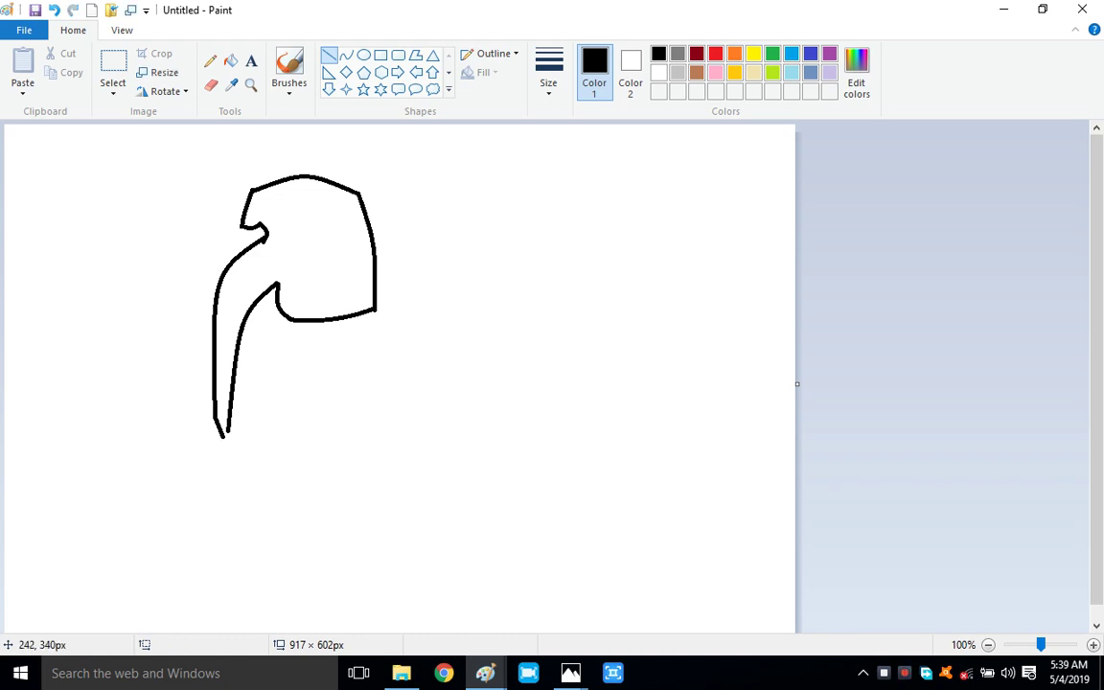
mouse_move(229, 430)
left_mouse_down()
mouse_move(215, 437)
mouse_move(231, 429)
left_mouse_up()
key("Escape")
- Draw three connected curves inside the outline, forming a rounded inner arc from the hook around to the tail's inner curve
left_click(346, 54)
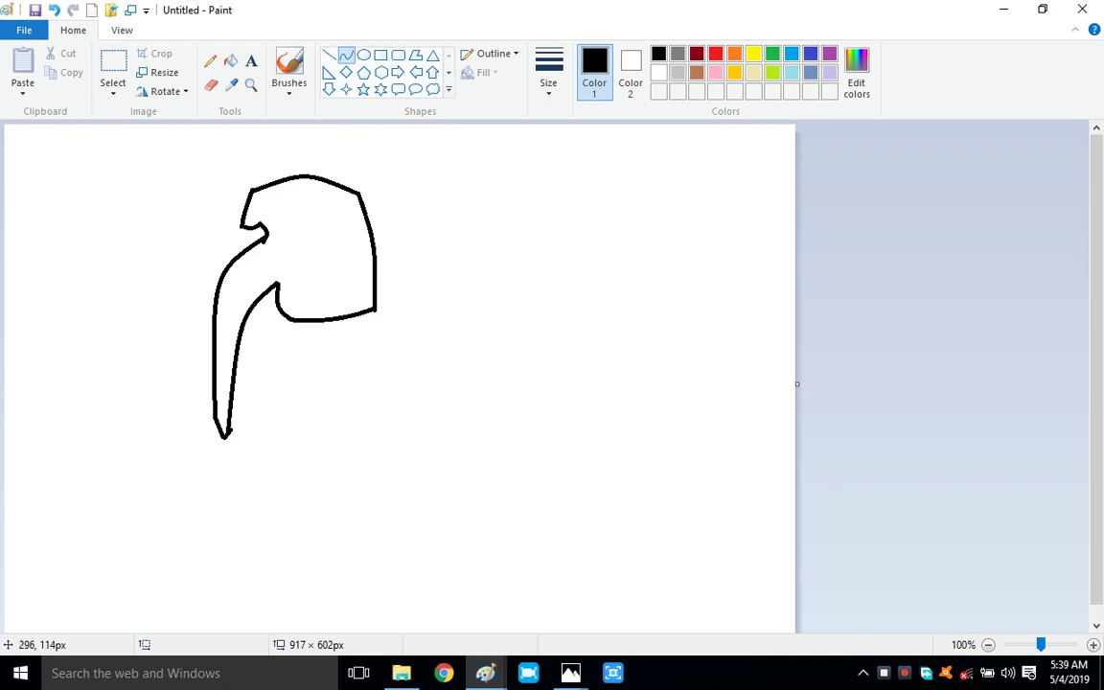
mouse_move(256, 224)
left_mouse_down()
mouse_move(340, 209)
mouse_move(328, 222)
mouse_move(295, 216)
mouse_move(296, 207)
left_mouse_up()
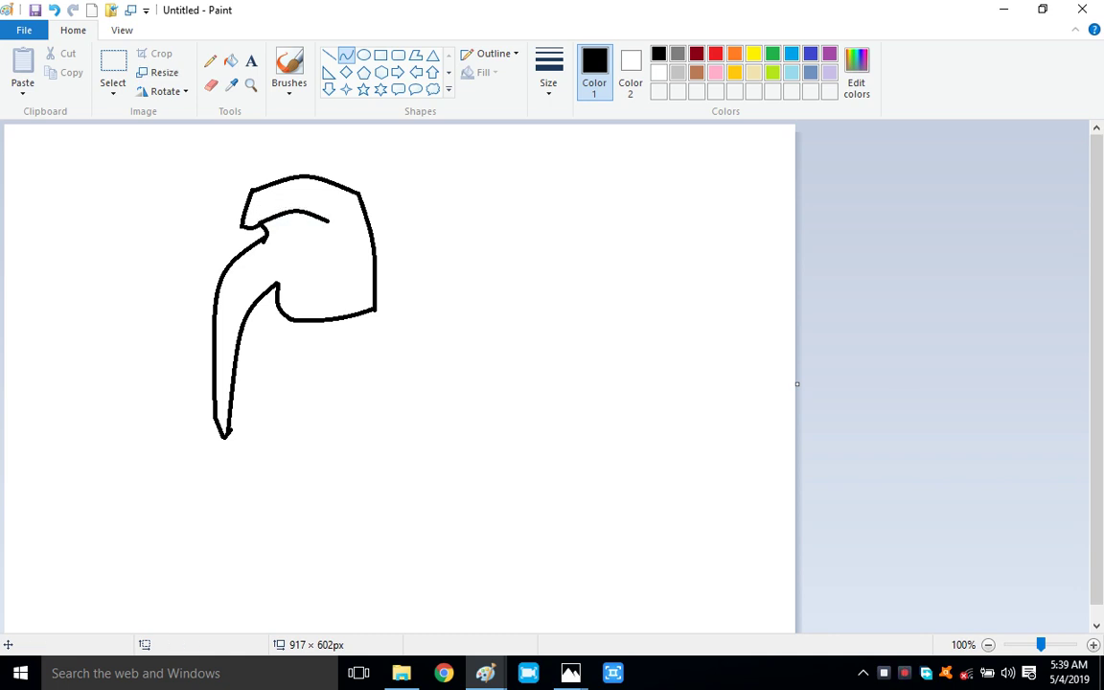
mouse_move(324, 218)
left_mouse_down()
mouse_move(331, 283)
mouse_move(382, 261)
left_mouse_up()
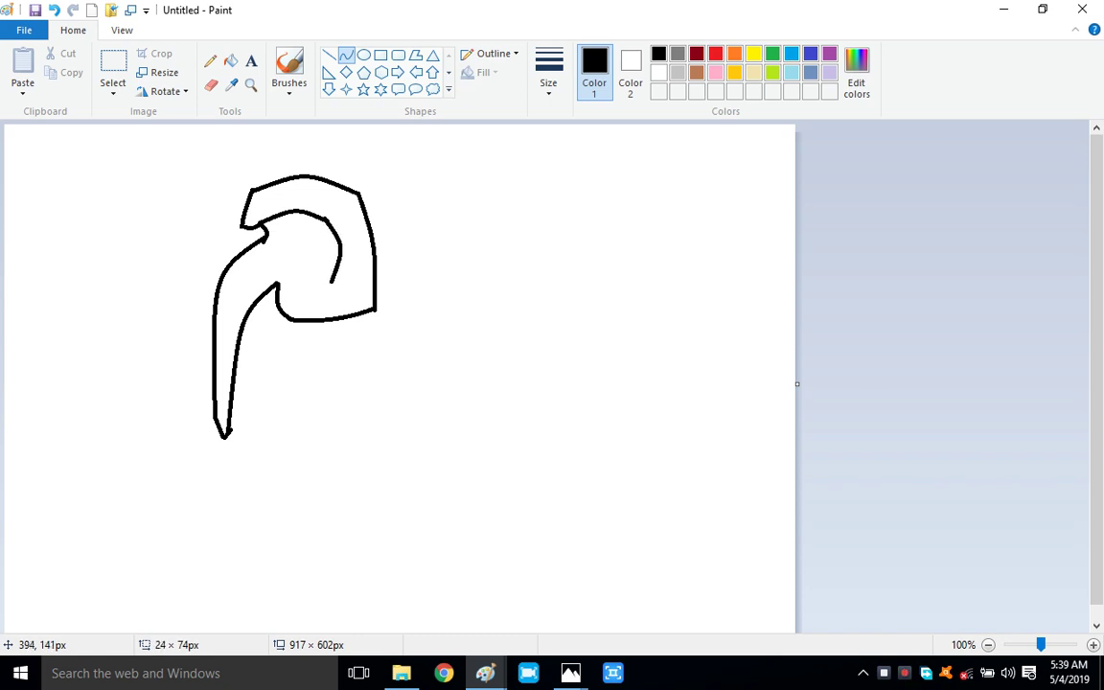
left_click(297, 251)
mouse_move(277, 283)
left_mouse_down()
mouse_move(334, 282)
mouse_move(330, 313)
left_mouse_up()
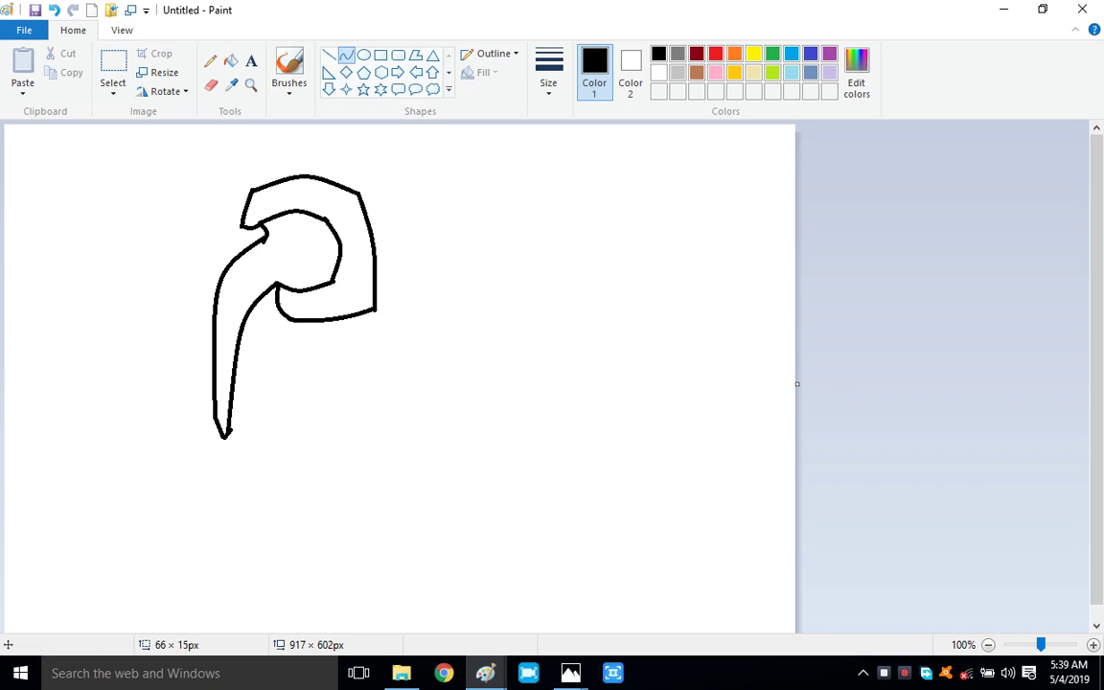
left_click(822, 334)
- Erase evenly spaced gaps along the inner arc to turn it into a dashed line
left_click(211, 84)
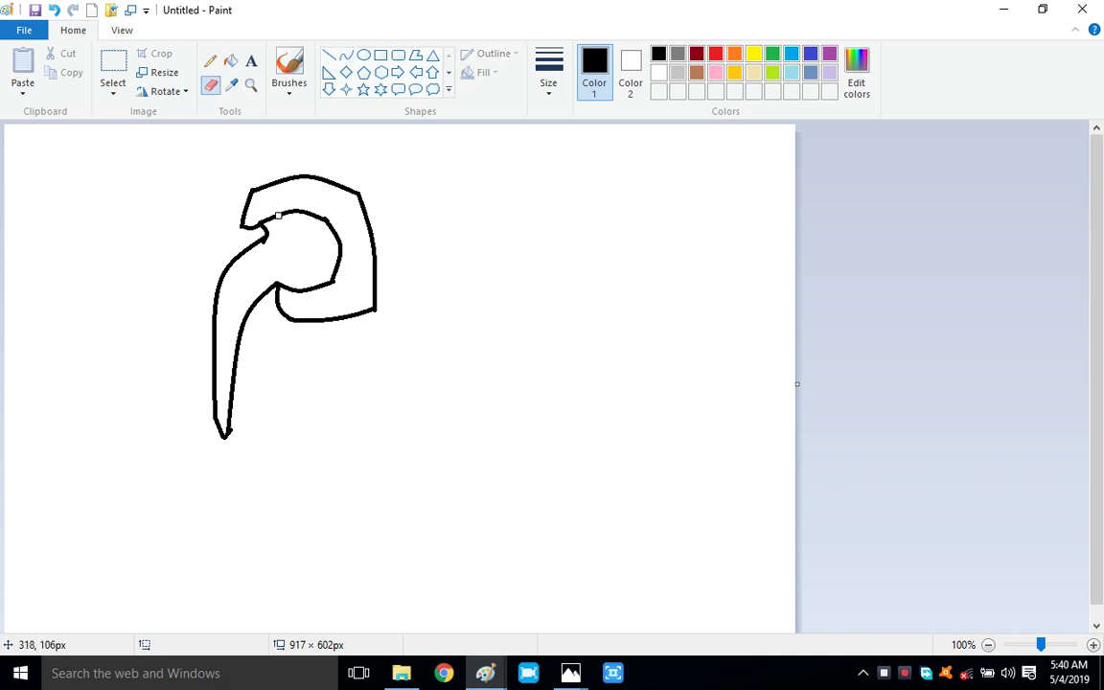
left_click_drag(276, 218, 281, 212)
left_click_drag(305, 217, 313, 209)
mouse_move(333, 257)
left_mouse_down()
mouse_move(347, 251)
mouse_move(332, 278)
mouse_move(285, 292)
left_mouse_up()
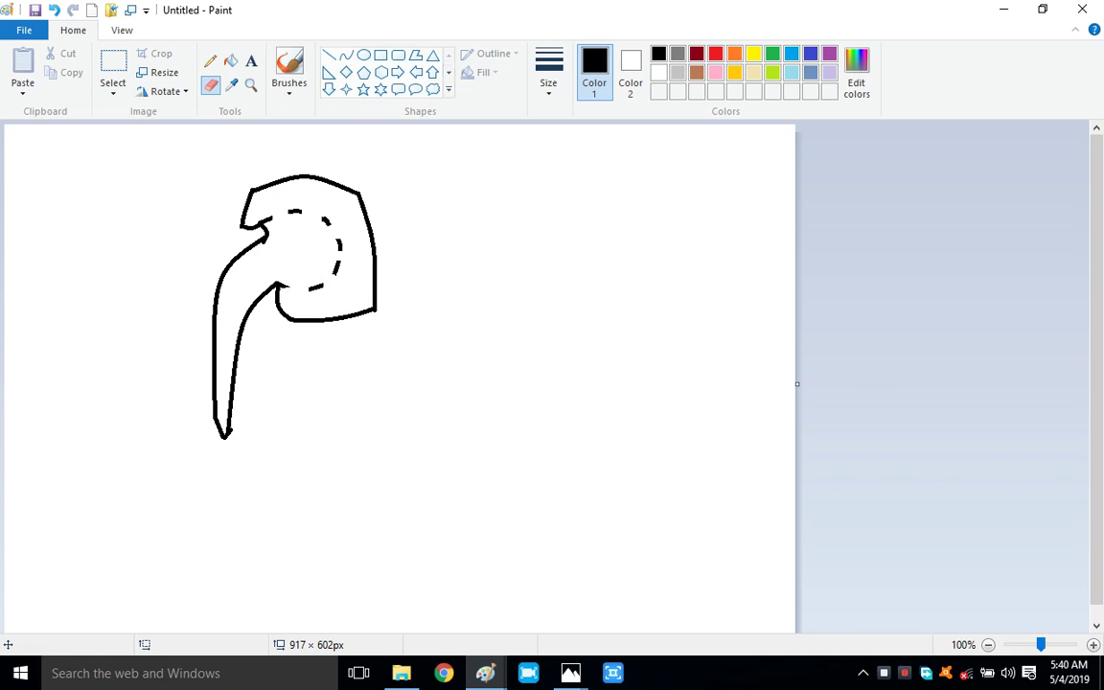
- Trace the two upper-left dashes of the inner arc with short straight gold lines
left_click(229, 60)
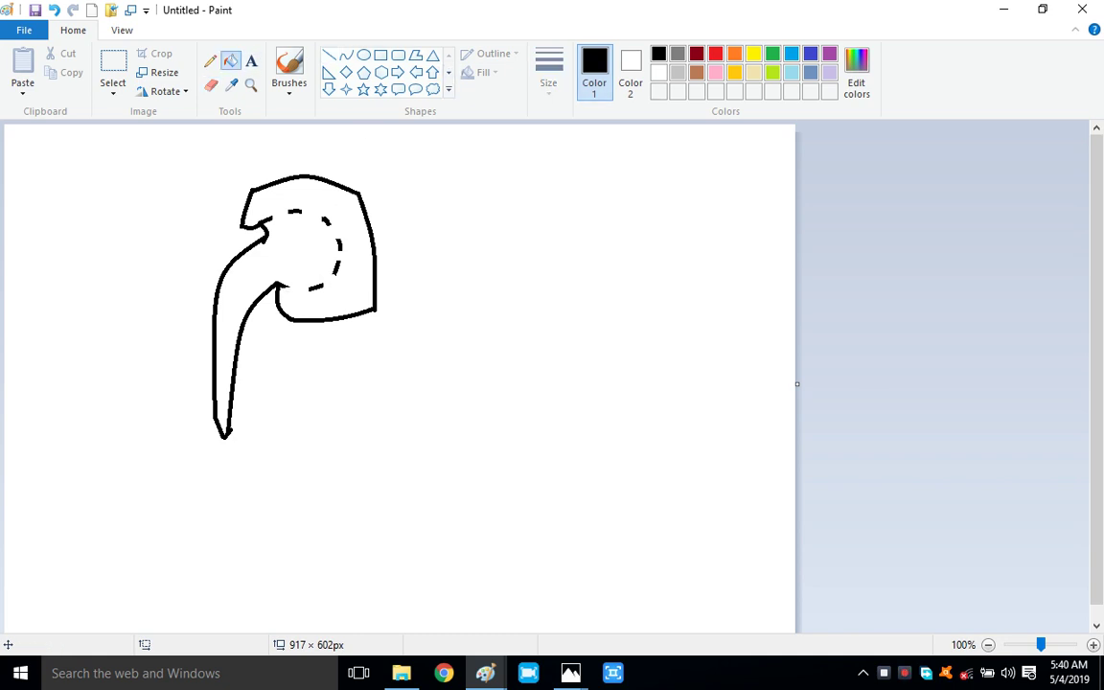
left_click(734, 72)
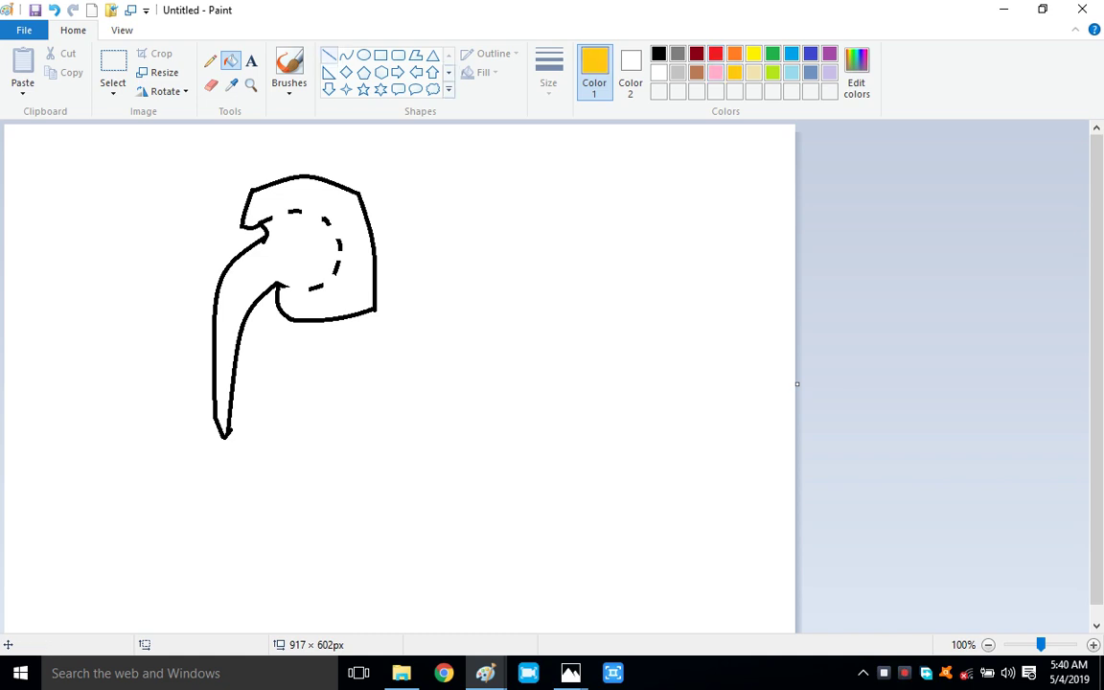
left_click(328, 55)
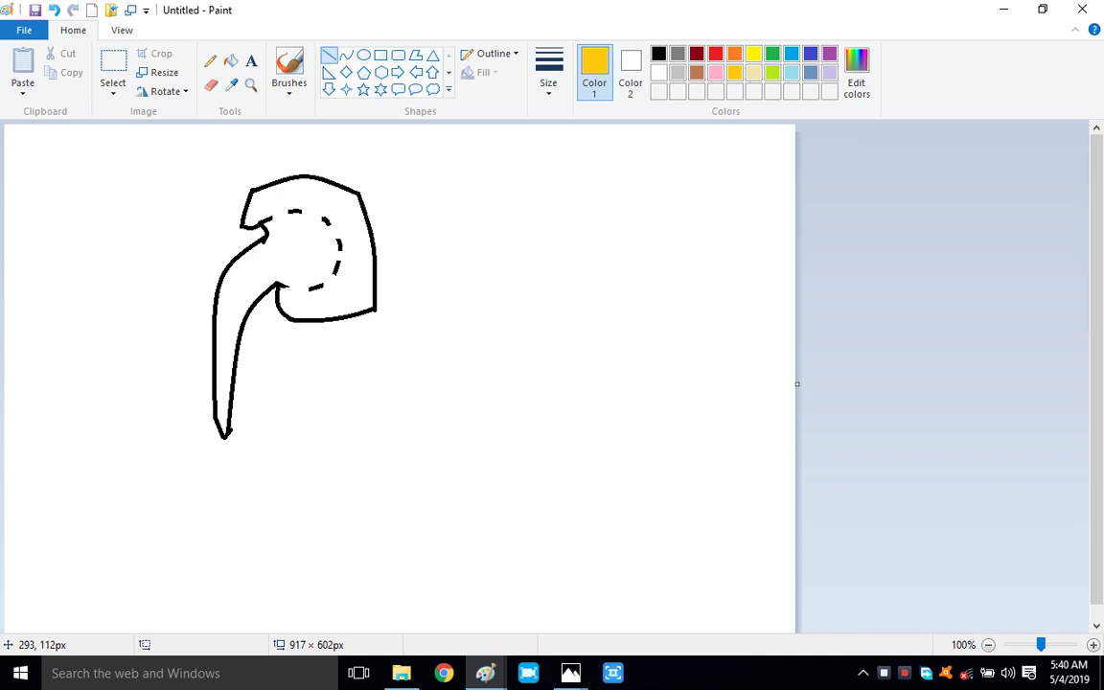
left_click_drag(257, 223, 271, 216)
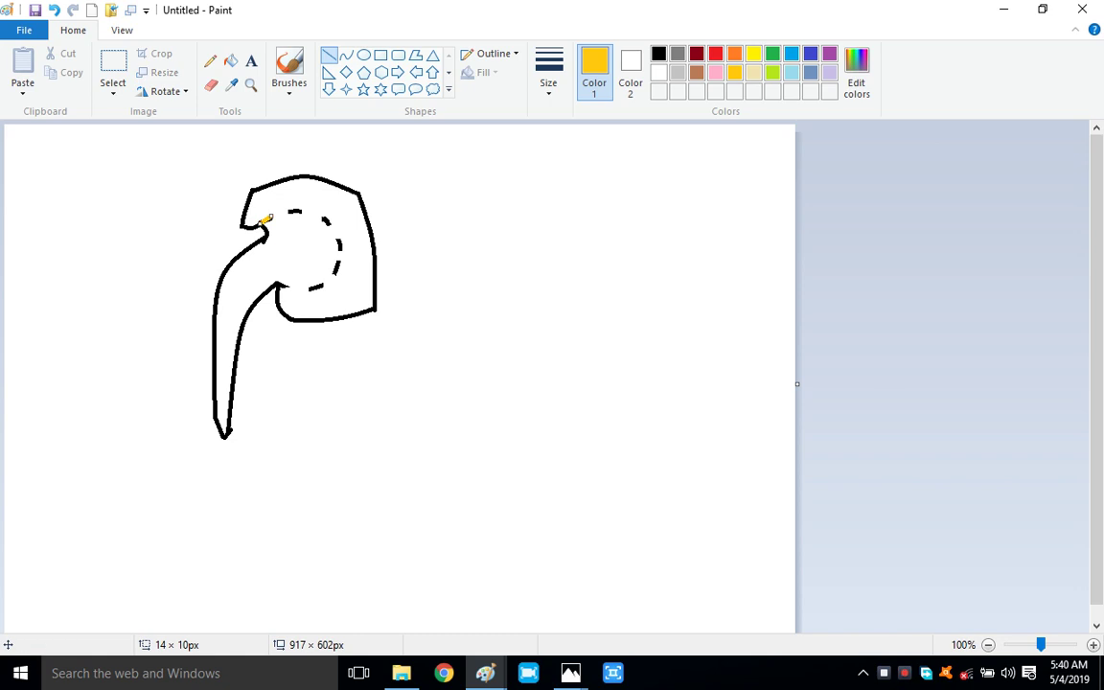
key("Escape")
left_click_drag(288, 211, 298, 211)
left_click_drag(299, 210, 303, 210)
key("Escape")
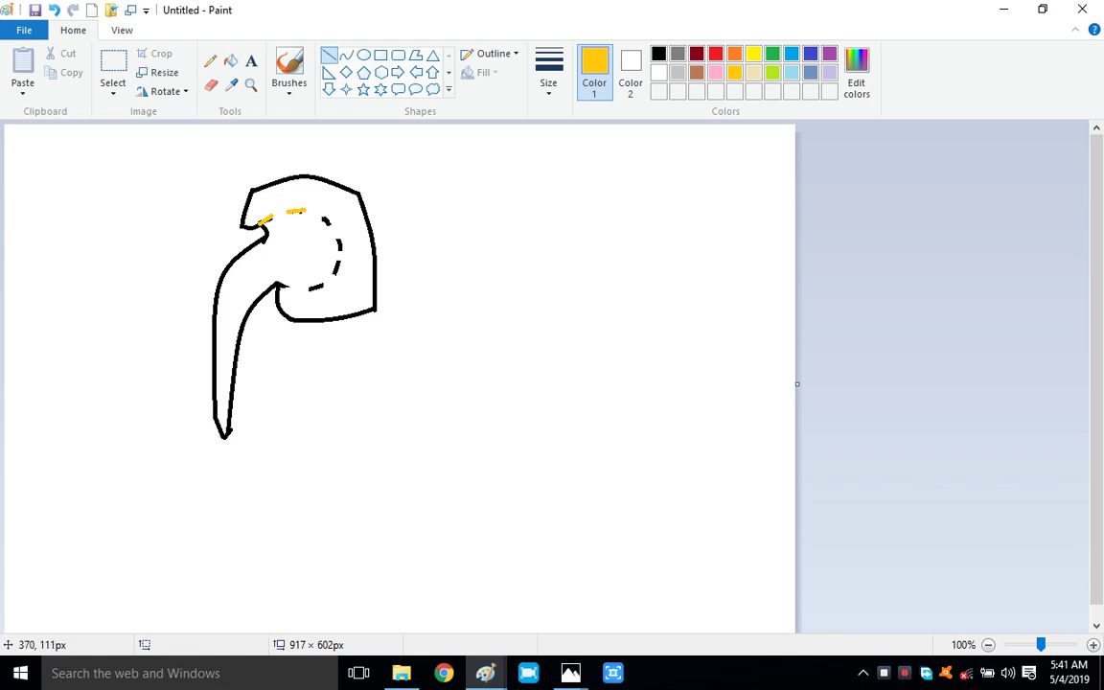
- Trace the four remaining dashes, down the arc's right side and along its bottom, with straight gold lines
left_click_drag(324, 217, 329, 224)
key("Escape")
left_click_drag(336, 235, 342, 250)
key("Escape")
left_click_drag(337, 262, 333, 276)
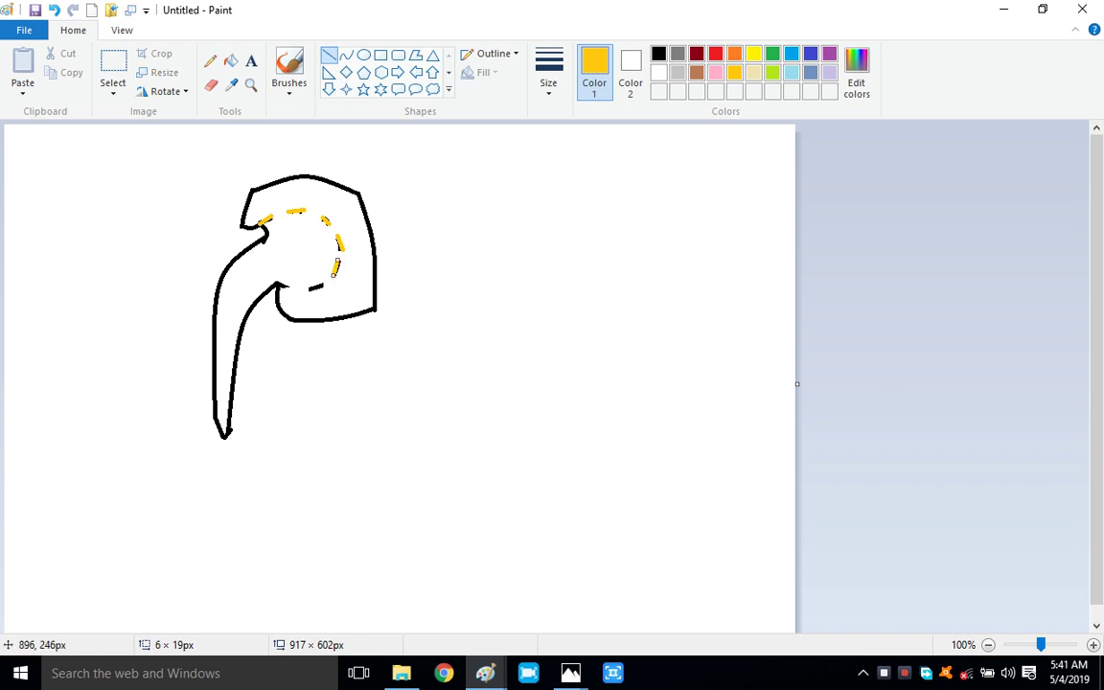
key("Escape")
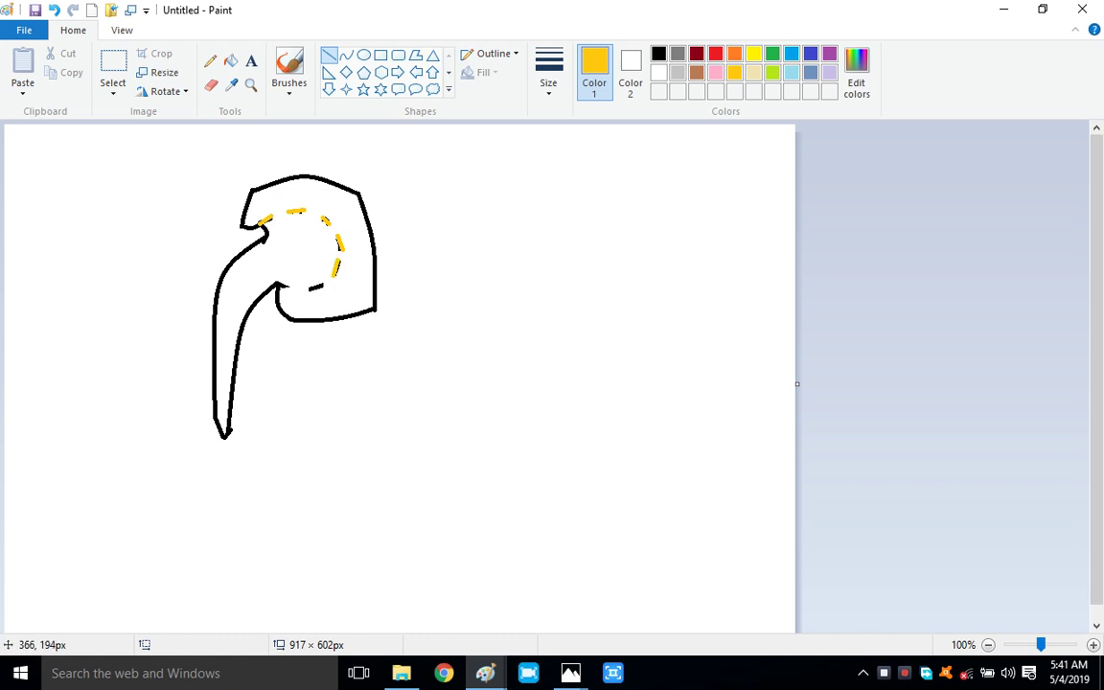
left_click_drag(326, 284, 305, 289)
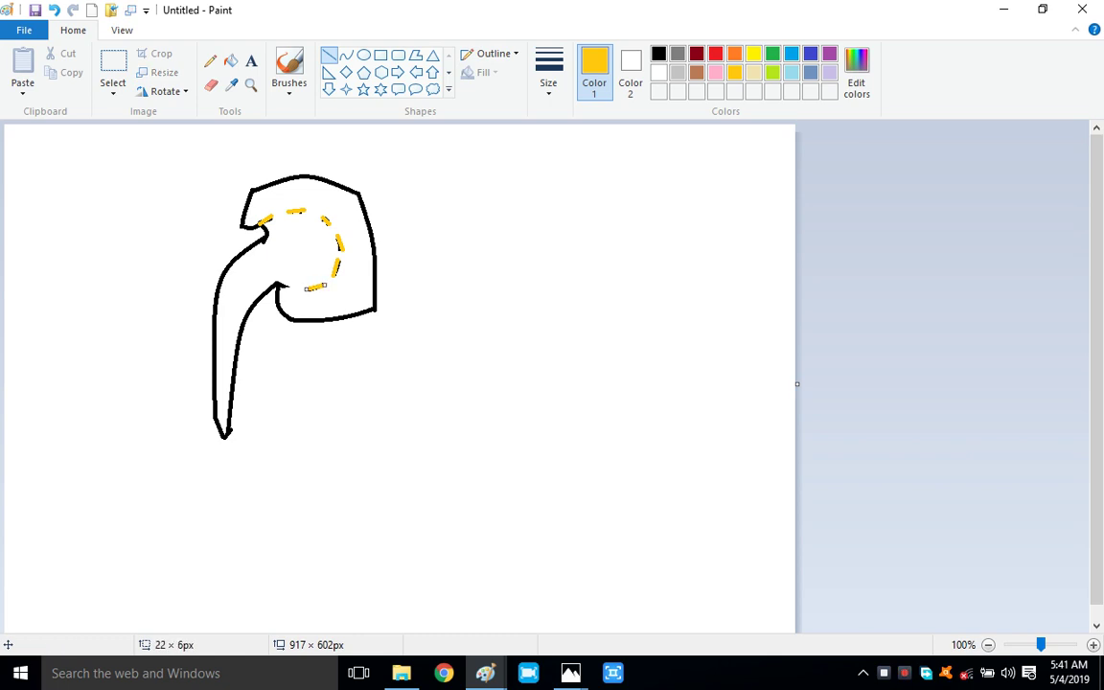
key("Escape")
- Draw a small black bump, open towards the arc's centre, in the first gap at the arc's upper left using curves
left_click(659, 54)
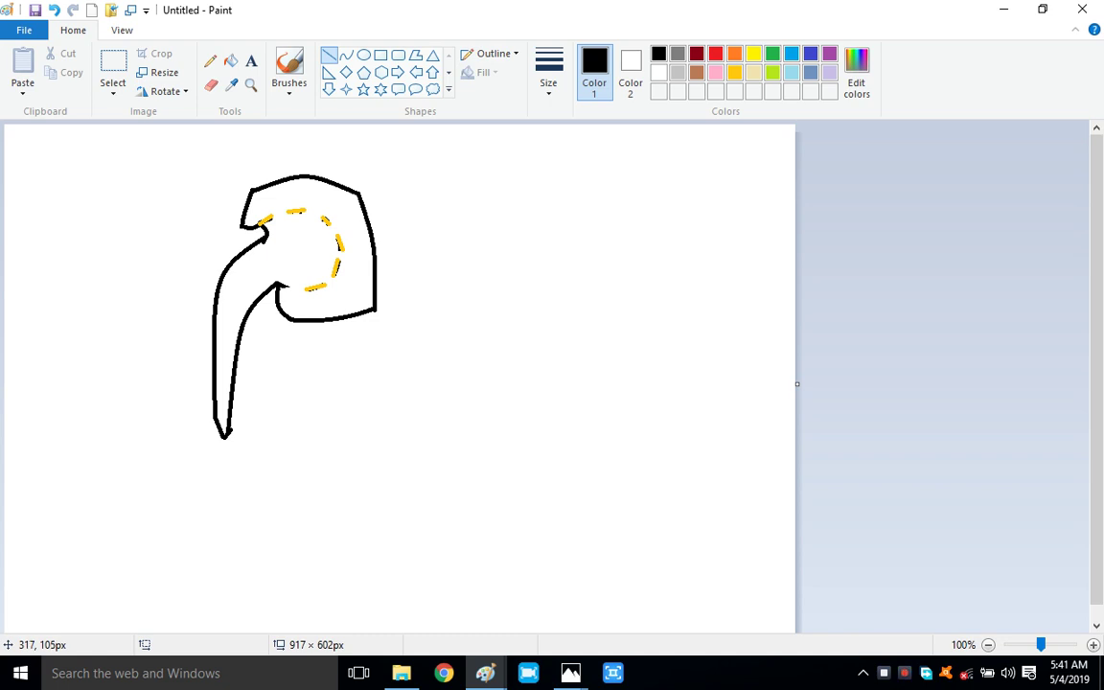
left_click(346, 55)
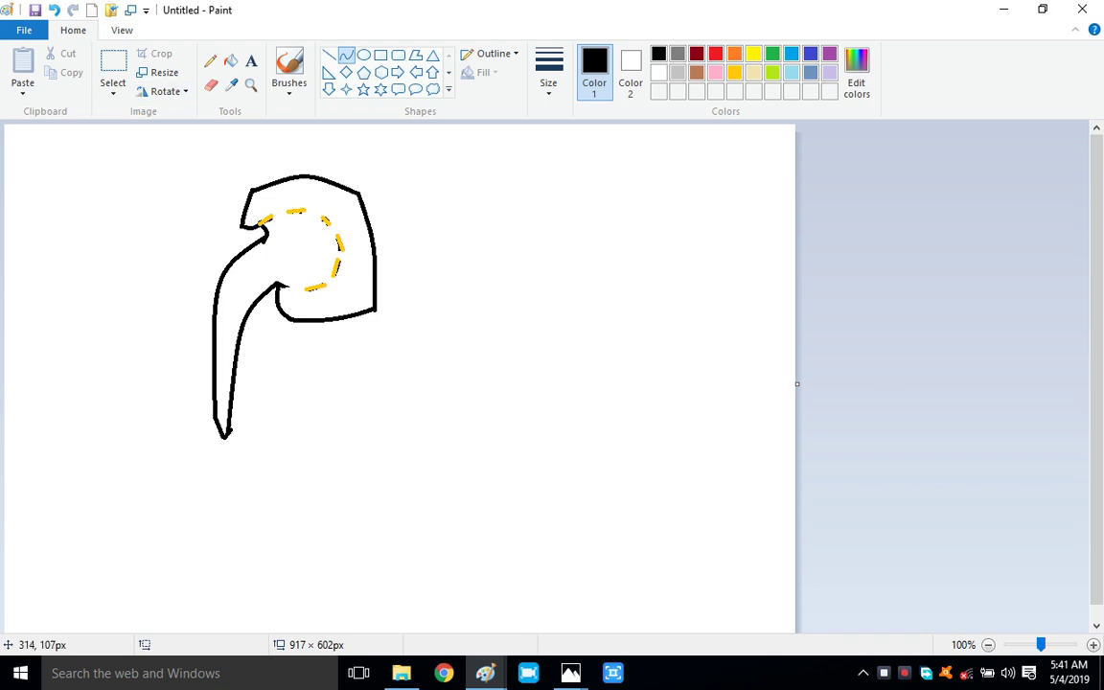
left_click_drag(273, 217, 268, 207)
mouse_move(266, 205)
left_mouse_down()
mouse_move(286, 202)
mouse_move(277, 199)
left_mouse_up()
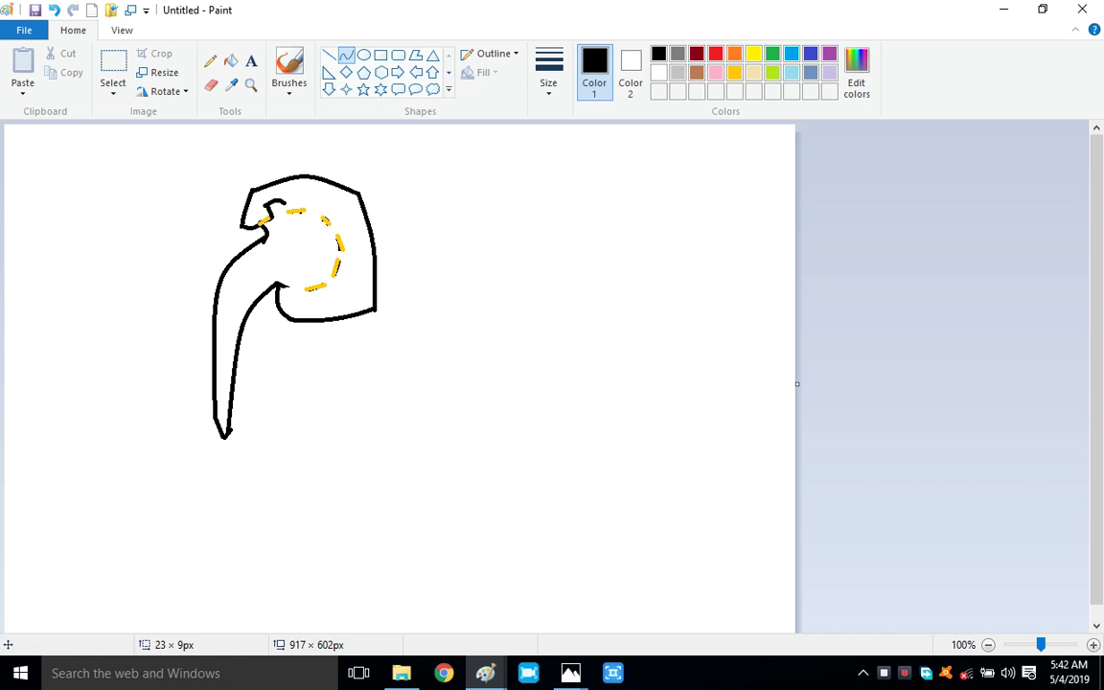
left_click(211, 84)
left_click_drag(284, 202, 284, 219)
- Draw a narrow black bump pointing upward in the gap at the top of the arc, open towards the centre
mouse_move(304, 211)
left_mouse_down()
mouse_move(307, 186)
mouse_move(319, 210)
mouse_move(354, 206)
left_mouse_up()
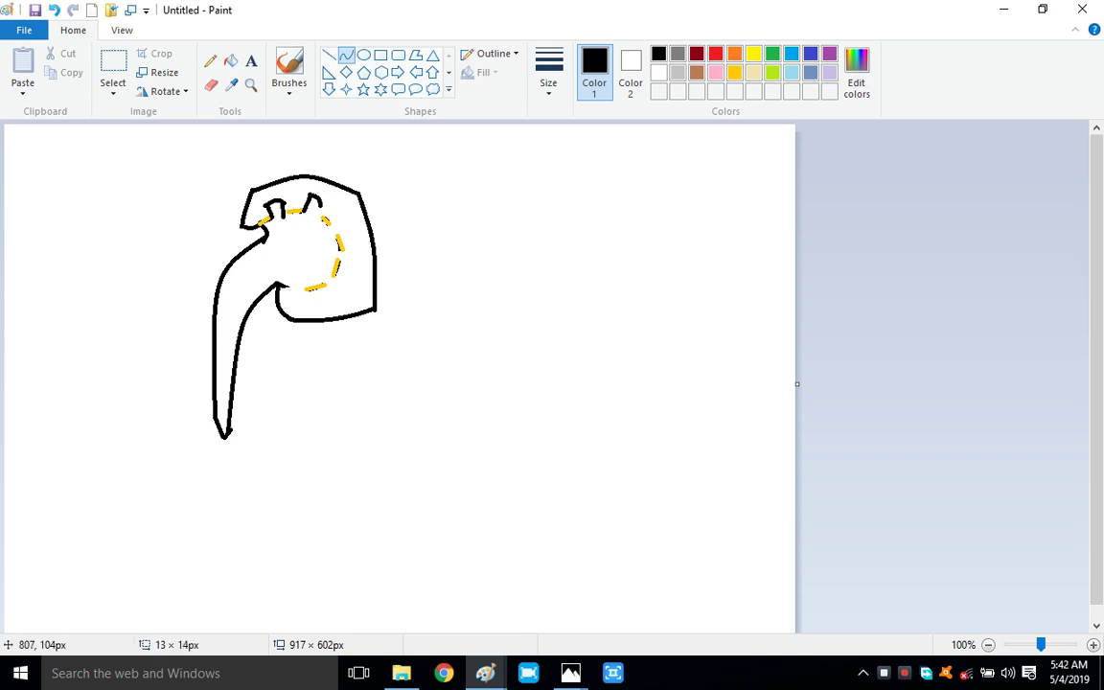
key("Escape")
key("Escape")
left_click_drag(319, 203, 322, 216)
left_click_drag(286, 209, 283, 213)
- Draw a small slanted black bump in the gap at the arc's upper right, open towards the centre
left_click_drag(322, 229, 334, 221)
left_click(831, 265)
left_click(831, 266)
left_click_drag(336, 220, 343, 224)
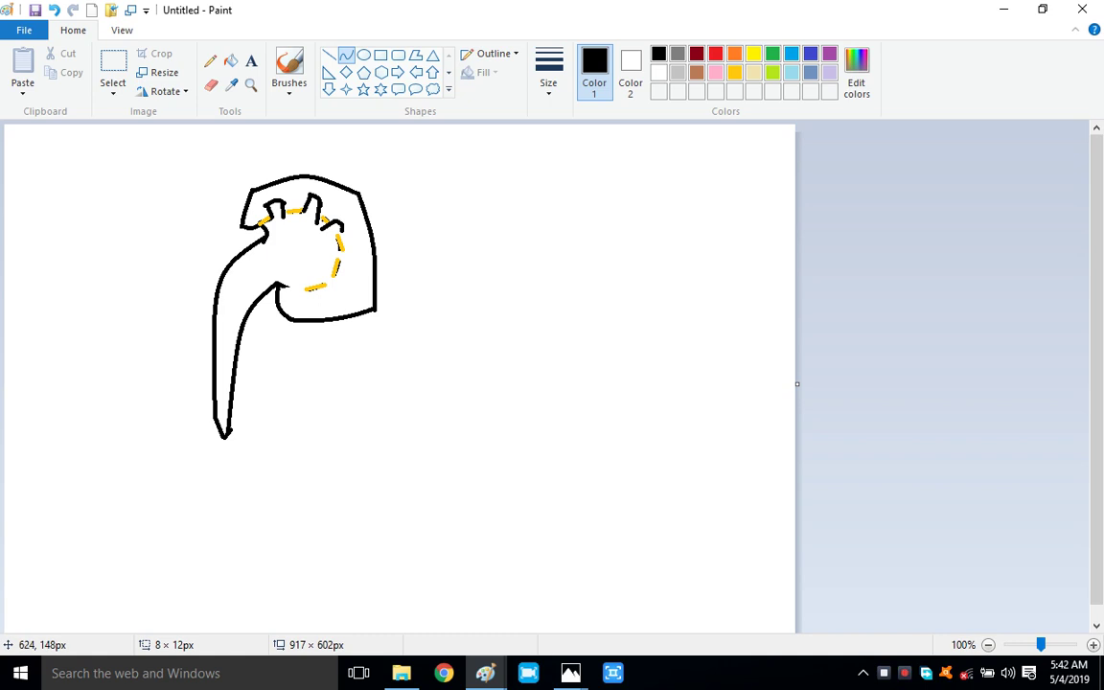
left_click_drag(786, 268, 344, 247)
key("Escape")
left_click_drag(340, 233, 328, 239)
- Draw two narrow black bumps pointing outward in the gaps at the arc's right and lower right
left_click_drag(326, 251, 345, 250)
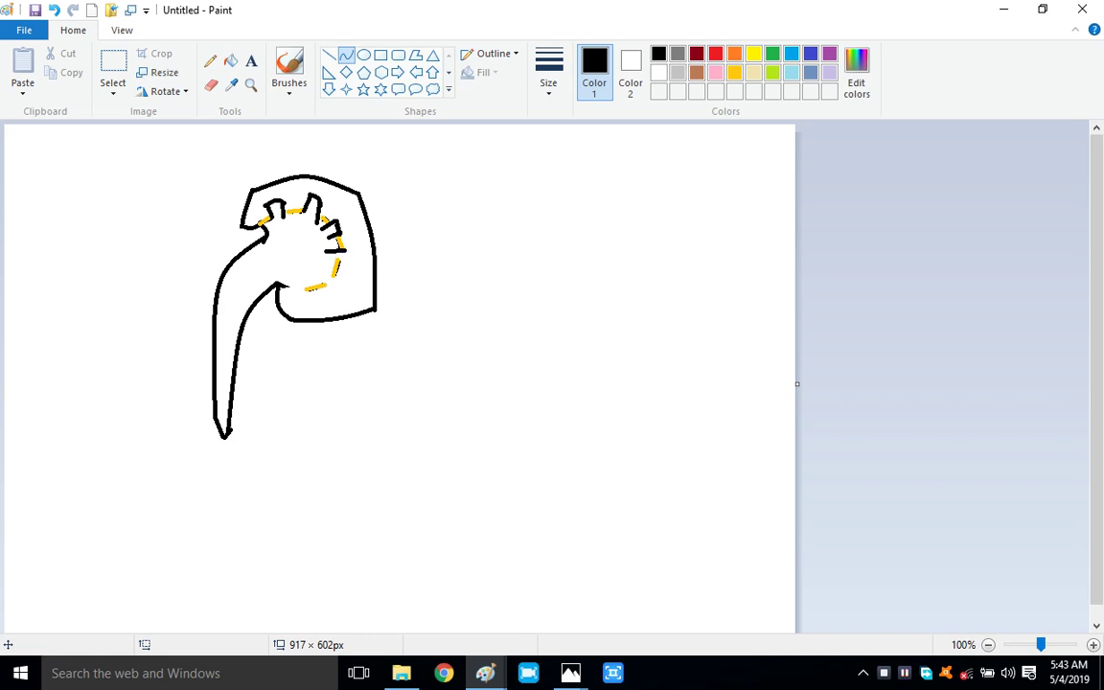
left_click_drag(344, 248, 349, 257)
left_click_drag(323, 257, 347, 256)
left_click_drag(324, 268, 342, 278)
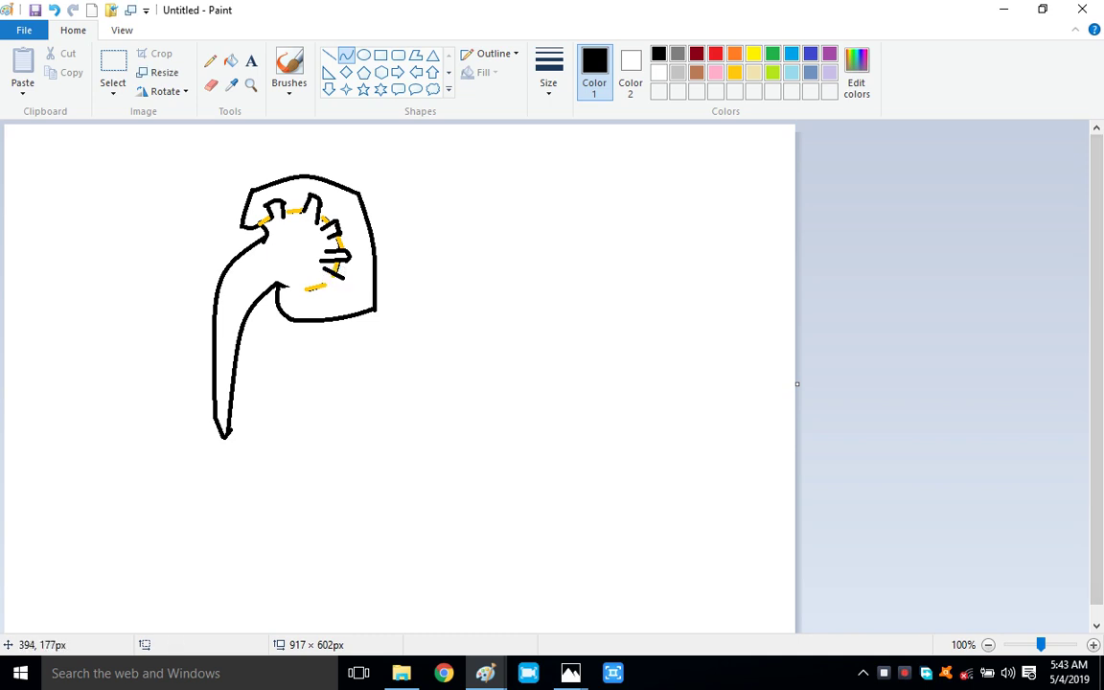
left_click_drag(345, 277, 338, 284)
left_click_drag(340, 284, 342, 287)
left_click_drag(320, 278, 336, 284)
- Draw a black bump pointing downward in the last gap at the arc's lower left, with sides about 20 px high
mouse_move(297, 280)
left_mouse_down()
mouse_move(297, 296)
mouse_move(311, 300)
mouse_move(286, 287)
left_mouse_up()
left_click(832, 302)
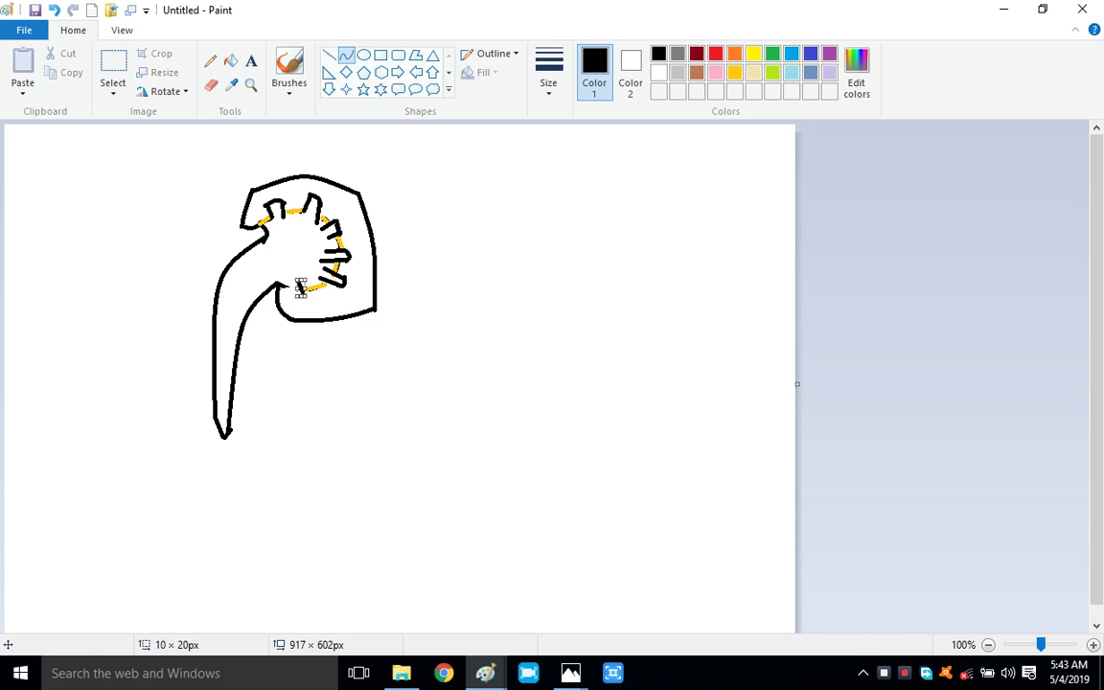
left_click(831, 302)
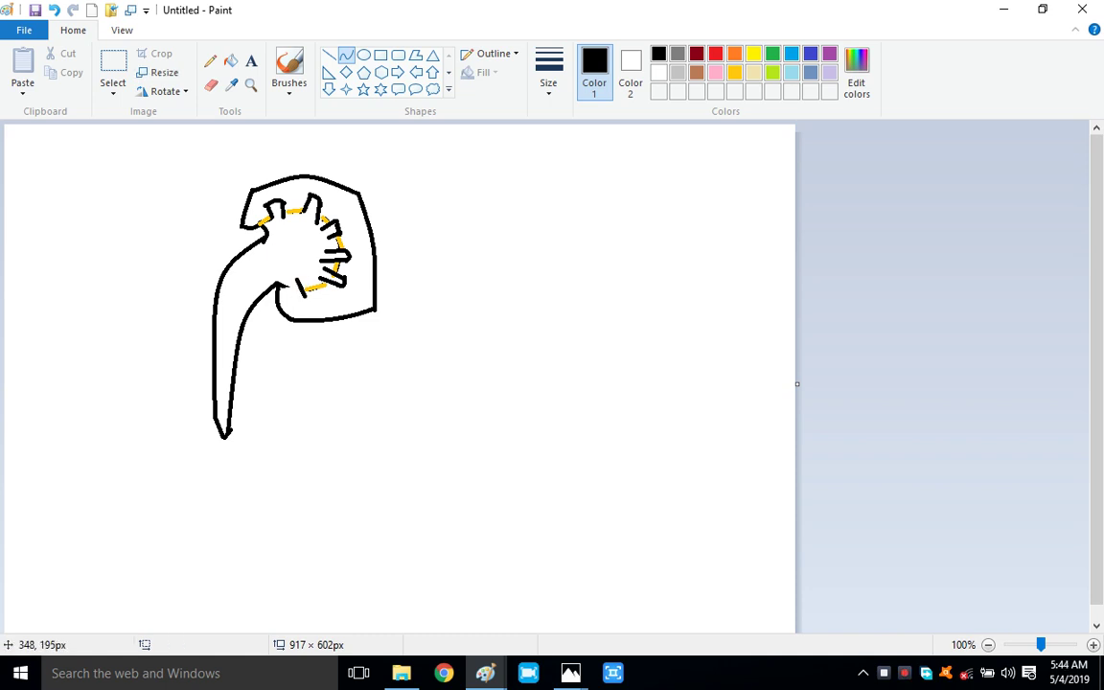
mouse_move(304, 294)
left_mouse_down()
mouse_move(282, 294)
mouse_move(295, 297)
left_mouse_up()
left_click_drag(294, 277, 285, 293)
key("Return")
- Extend the gold dashes at the arc's upper right and bottom with straight gold lines to meet the neighbouring bumps
left_click(328, 55)
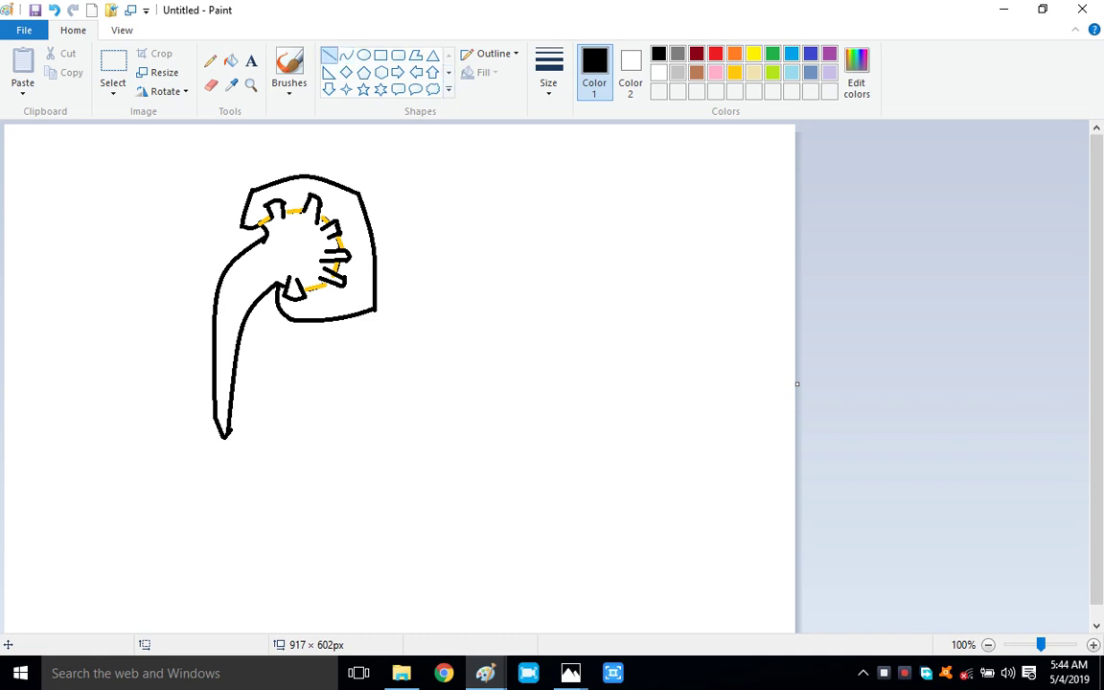
left_click(734, 72)
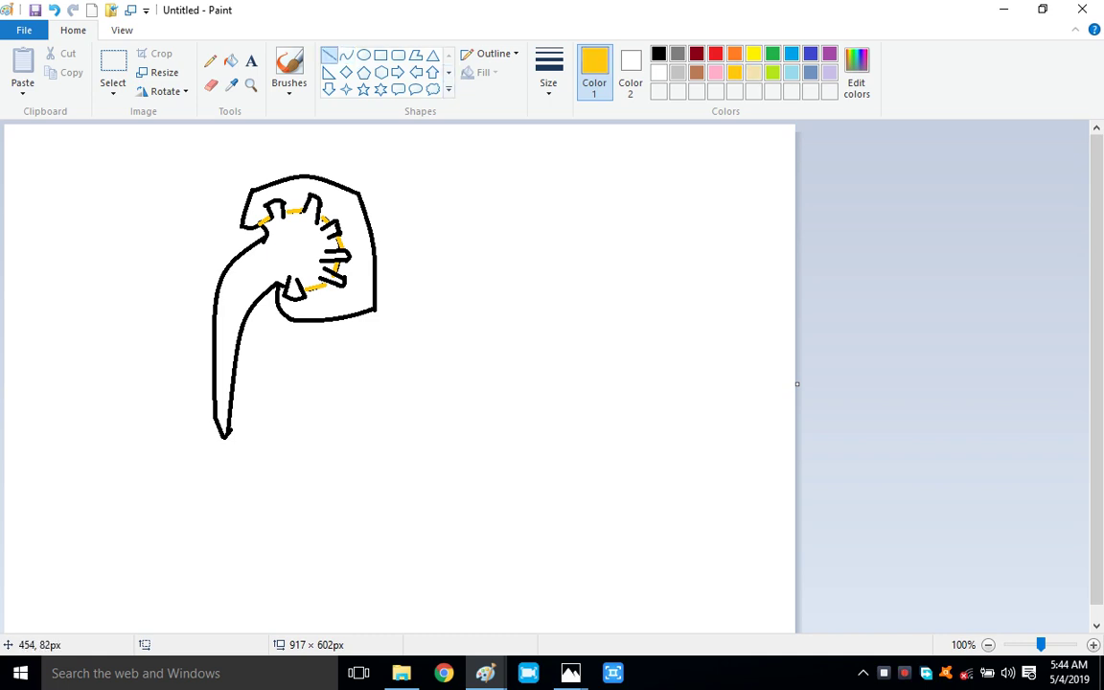
left_click_drag(325, 220, 315, 222)
left_click_drag(324, 218, 320, 216)
left_click_drag(328, 279, 303, 289)
- Erase the tail's outer curve, its pointed tip and the inward hook, keeping the upper part of the inner curve
left_click(211, 84)
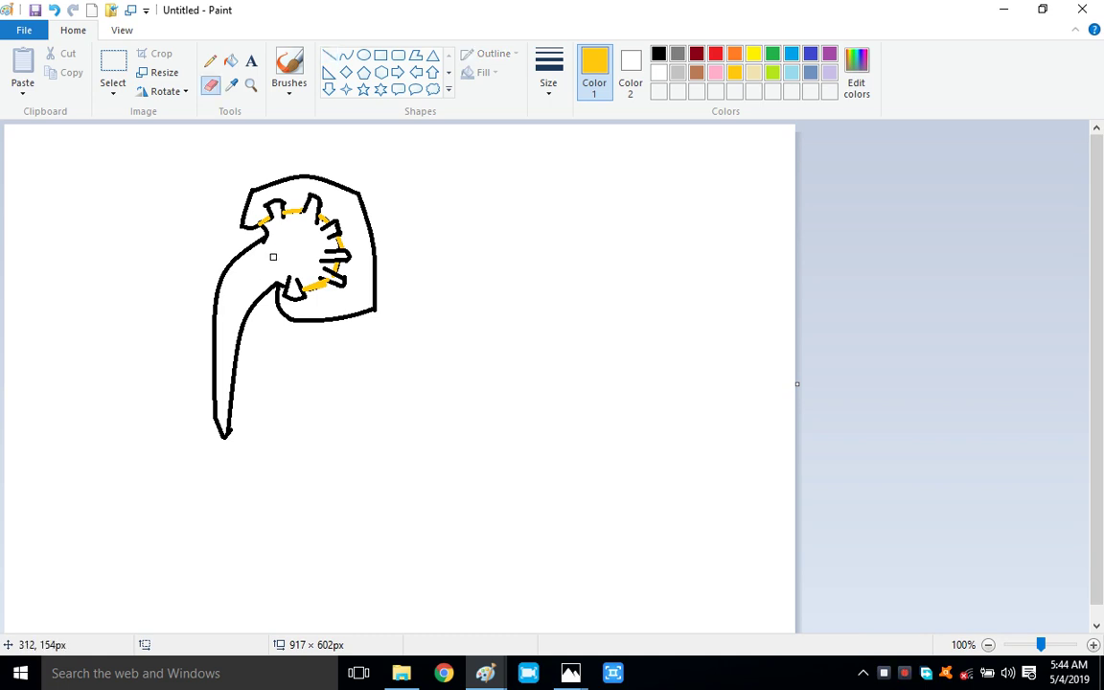
mouse_move(262, 240)
left_mouse_down()
mouse_move(219, 286)
mouse_move(211, 376)
left_mouse_up()
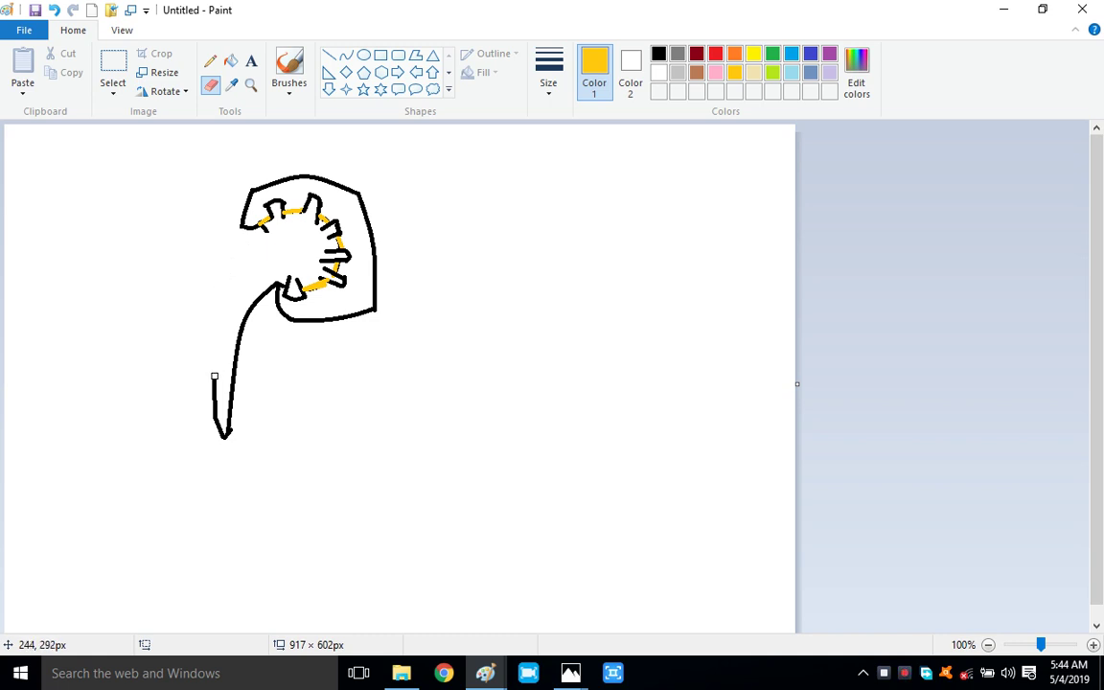
key("ctrl+z")
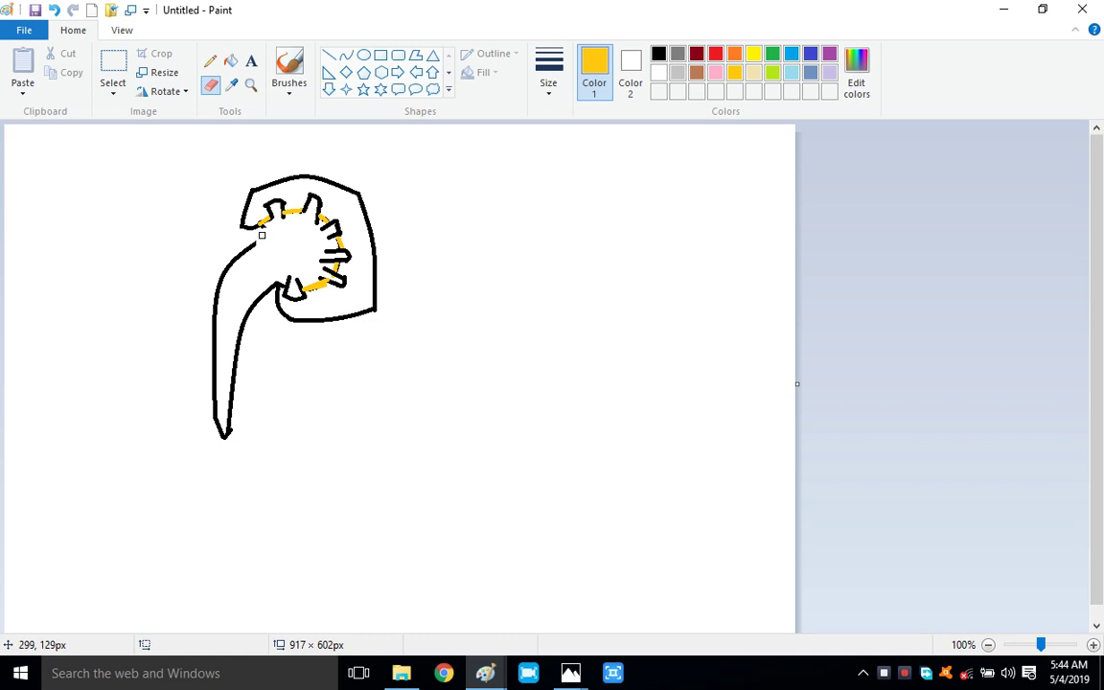
mouse_move(262, 234)
left_mouse_down()
mouse_move(229, 258)
mouse_move(224, 282)
mouse_move(241, 248)
mouse_move(219, 287)
mouse_move(207, 363)
mouse_move(210, 317)
mouse_move(207, 427)
left_mouse_up()
mouse_move(267, 365)
left_mouse_down()
mouse_move(204, 413)
mouse_move(269, 365)
mouse_move(228, 420)
mouse_move(241, 385)
mouse_move(197, 410)
mouse_move(225, 300)
mouse_move(209, 414)
mouse_move(209, 367)
mouse_move(221, 415)
left_mouse_up()
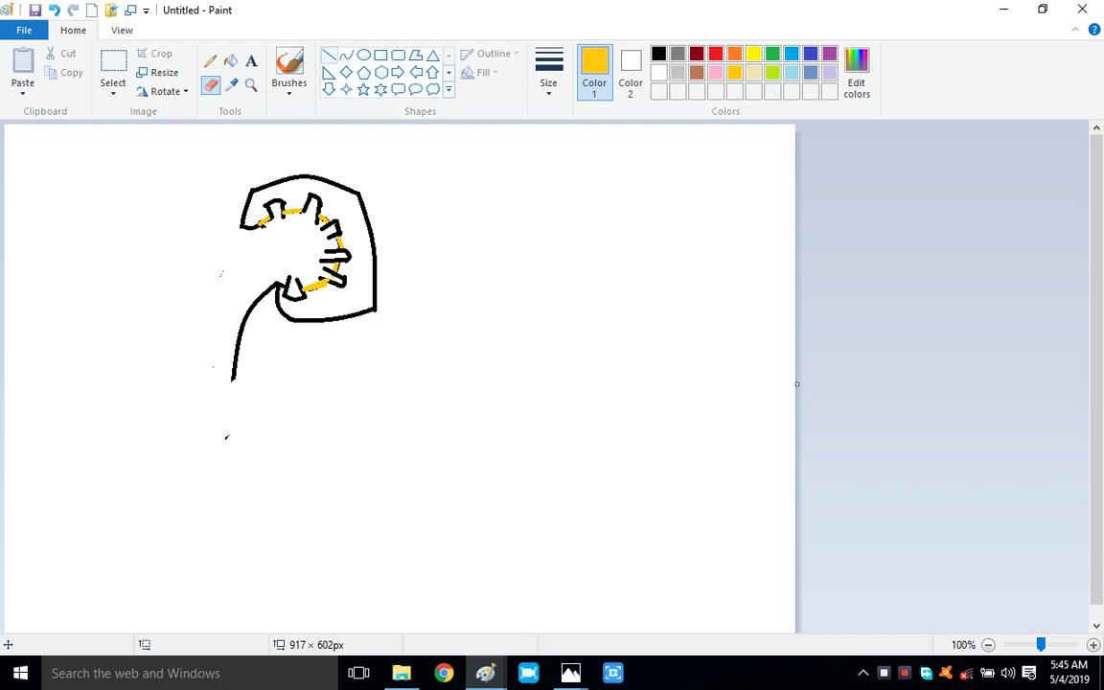
left_click(346, 54)
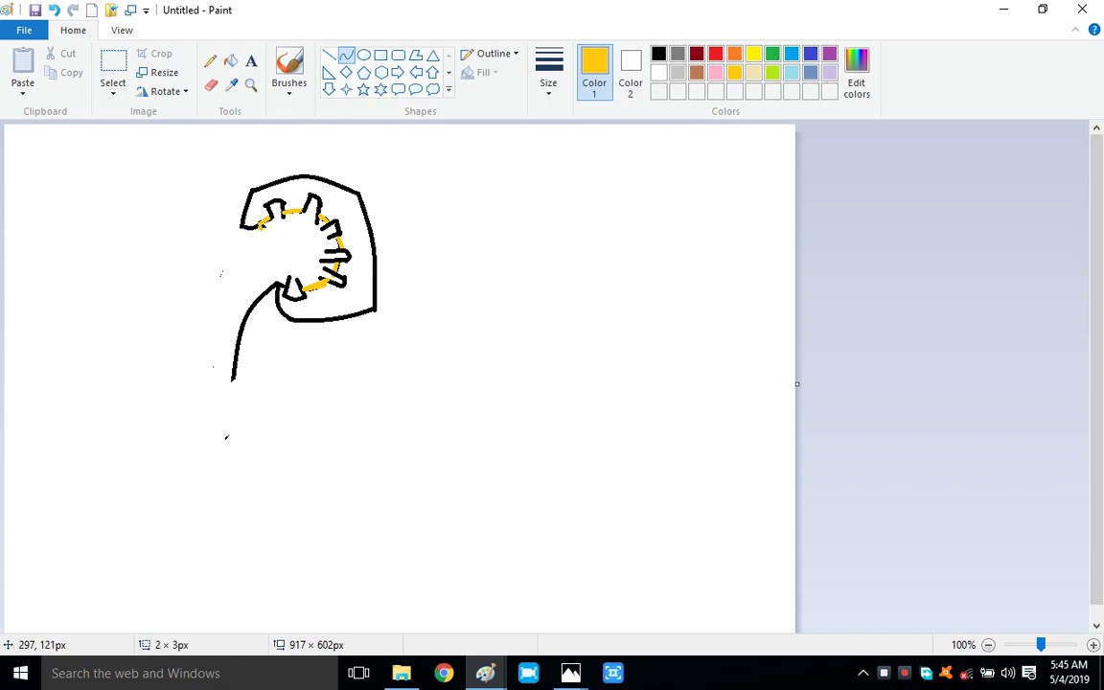
mouse_move(261, 226)
left_mouse_down()
mouse_move(251, 253)
mouse_move(230, 260)
left_mouse_up()
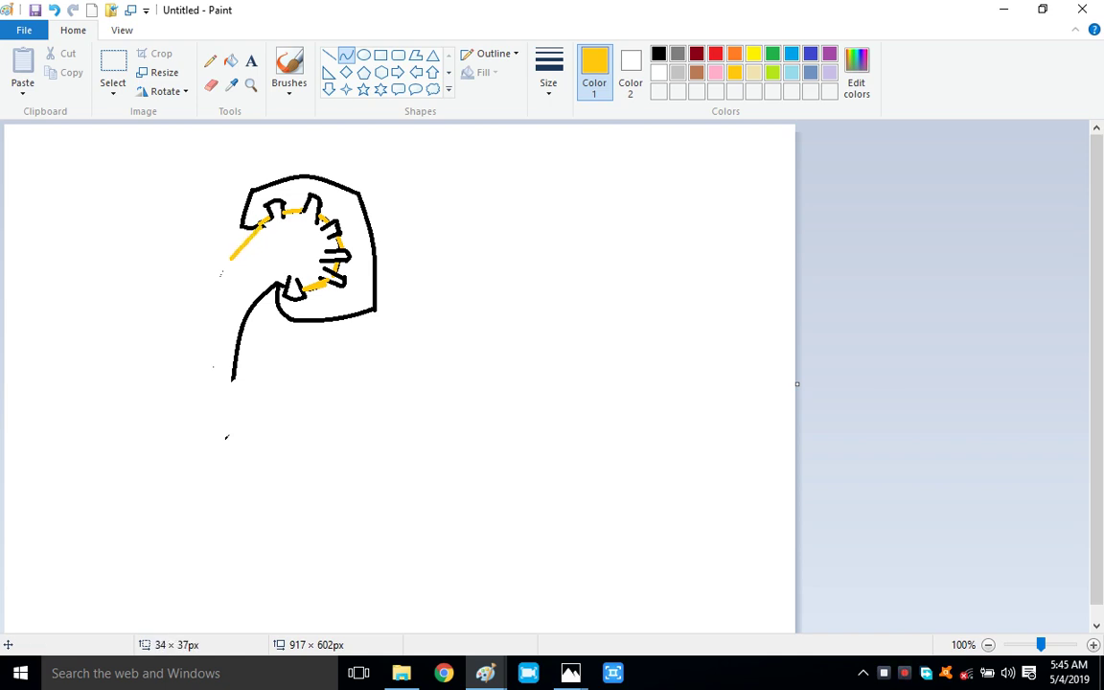
left_click(658, 54)
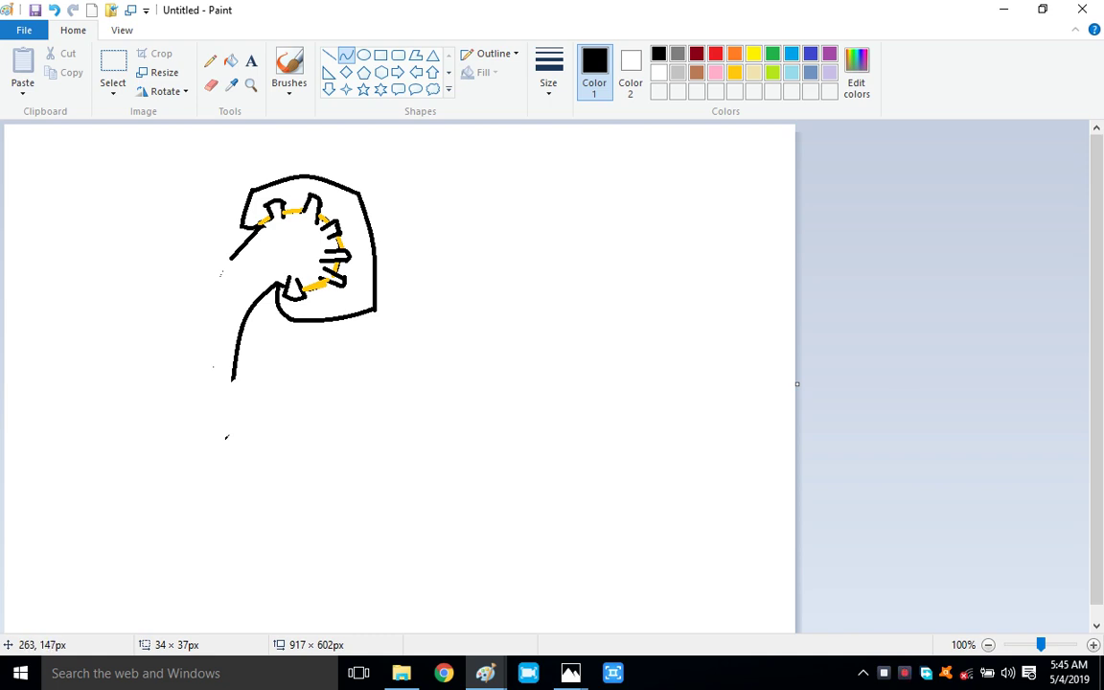
left_click_drag(232, 251, 276, 247)
key("ctrl+z")
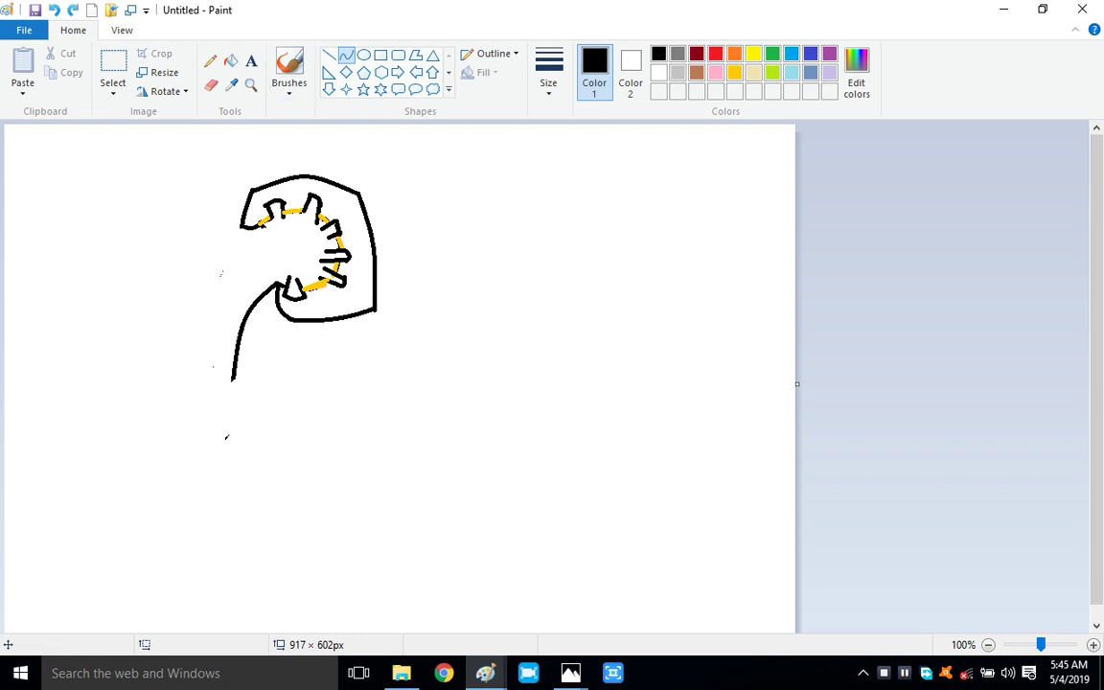
- Erase the short stub at the outline's left end and draw a small black curve there, bending inward
left_click(210, 85)
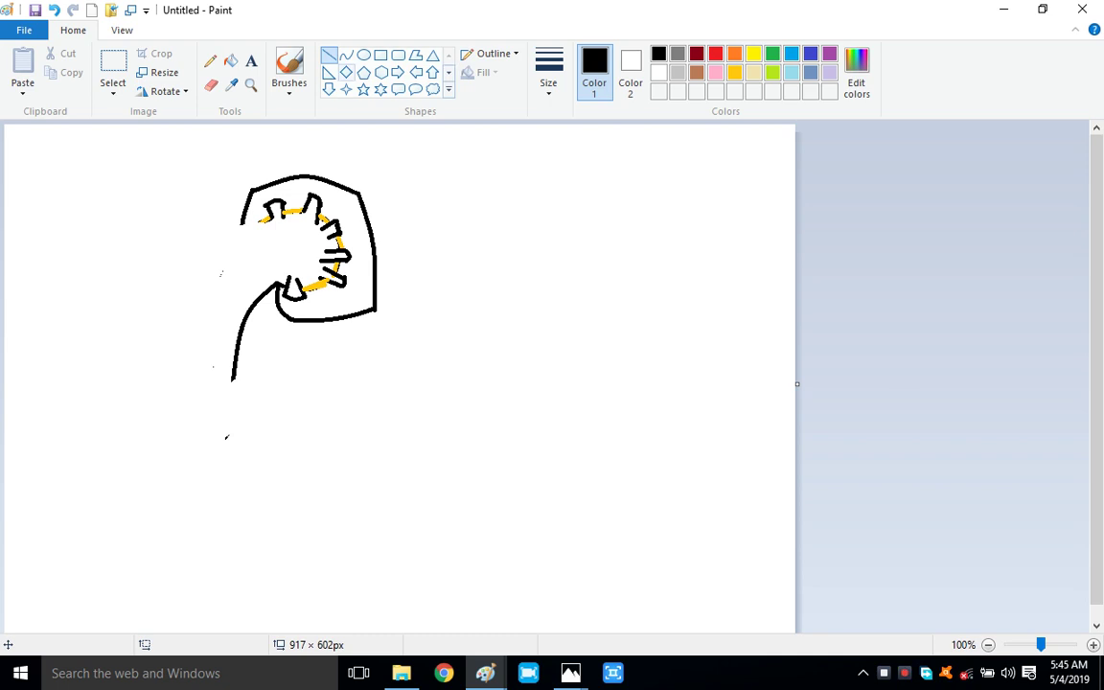
left_click(346, 55)
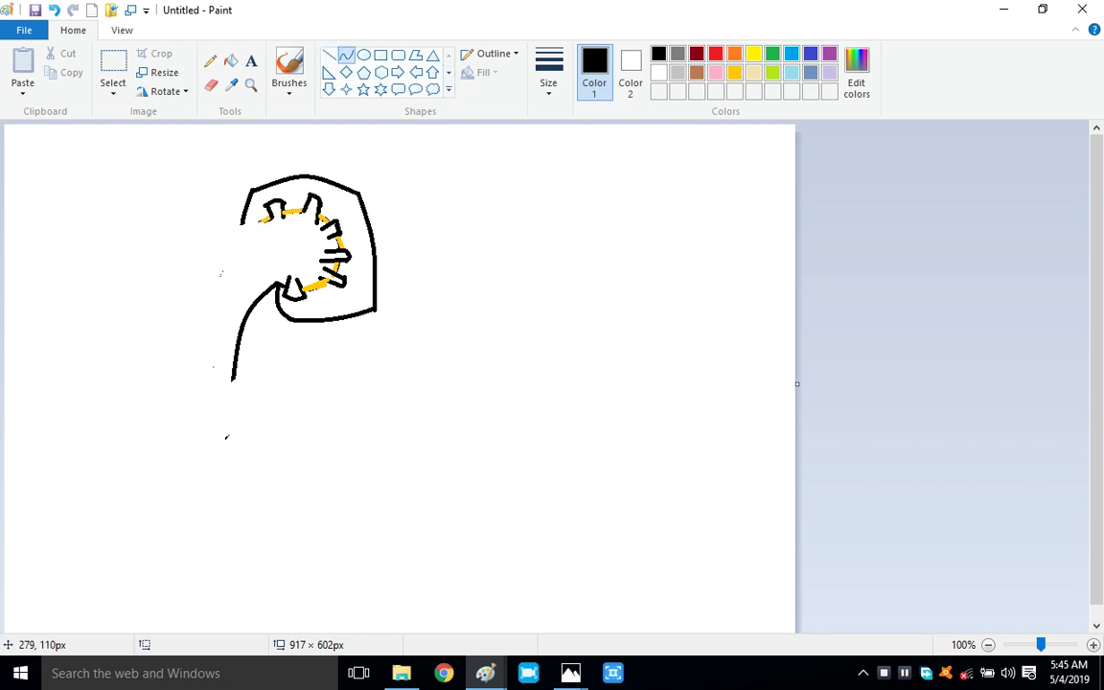
mouse_move(243, 221)
left_mouse_down()
mouse_move(260, 241)
mouse_move(271, 227)
mouse_move(253, 235)
left_mouse_up()
left_click(257, 232)
- Draw the tail's outer side with two connected black curves, about 47 × 81 px and 6 × 103 px, meeting the inner curve at a narrow tip
left_click_drag(272, 228, 233, 298)
mouse_move(255, 259)
left_mouse_down()
mouse_move(236, 255)
mouse_move(226, 274)
left_mouse_up()
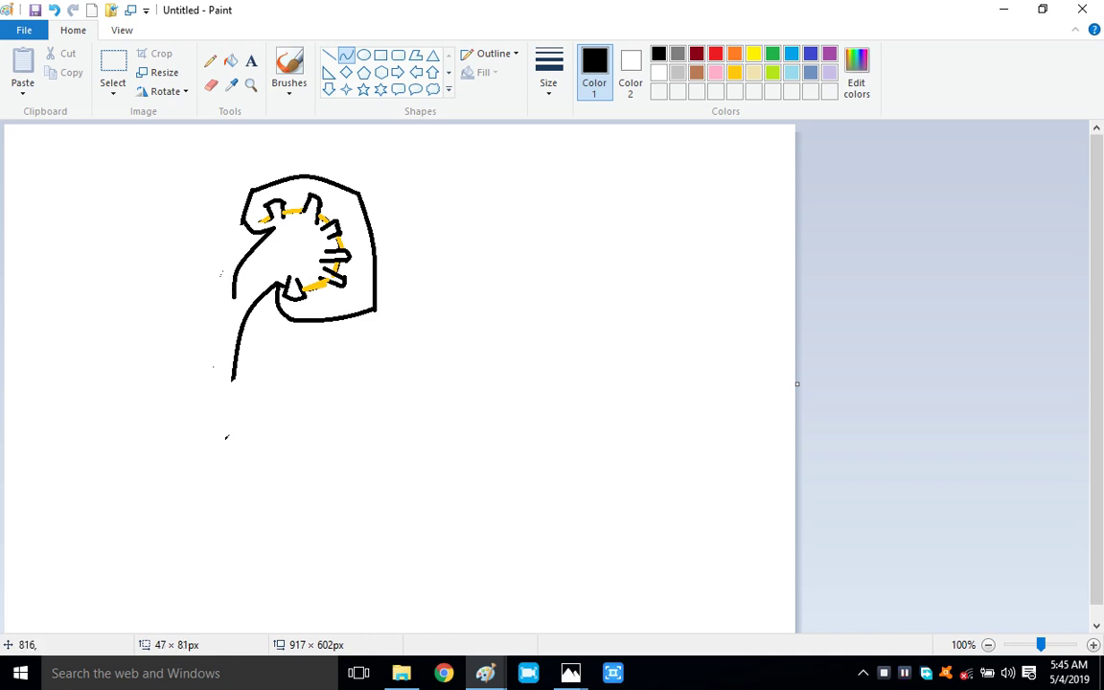
left_click(831, 192)
left_click(831, 192)
left_click_drag(233, 296, 234, 329)
left_click_drag(220, 367, 228, 380)
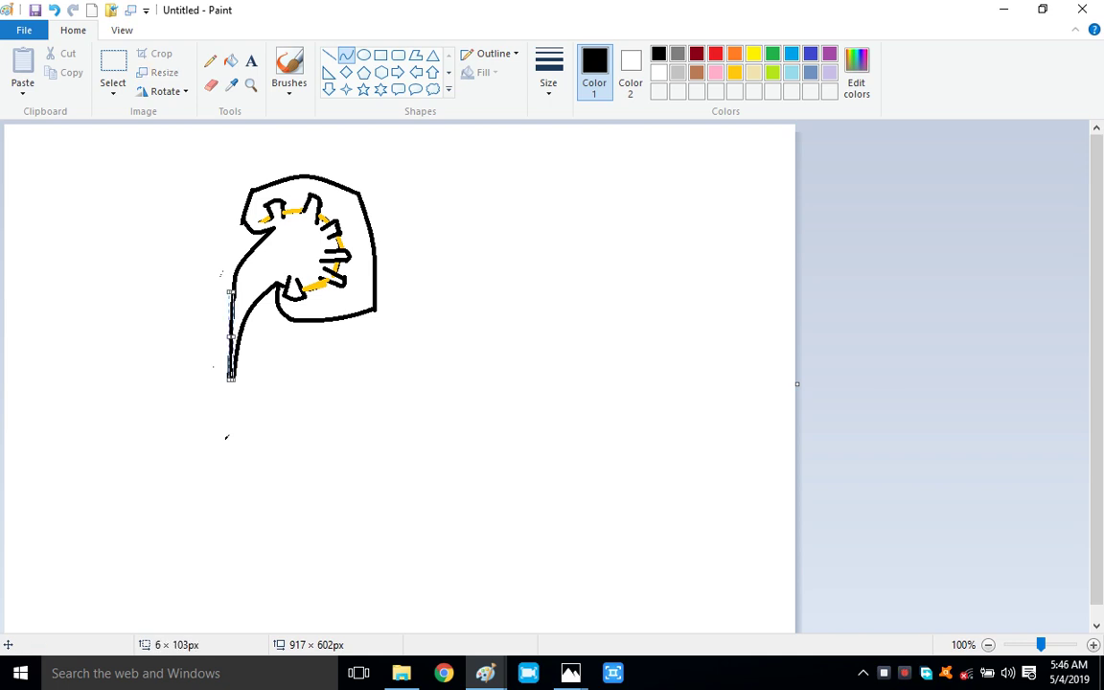
key("Escape")
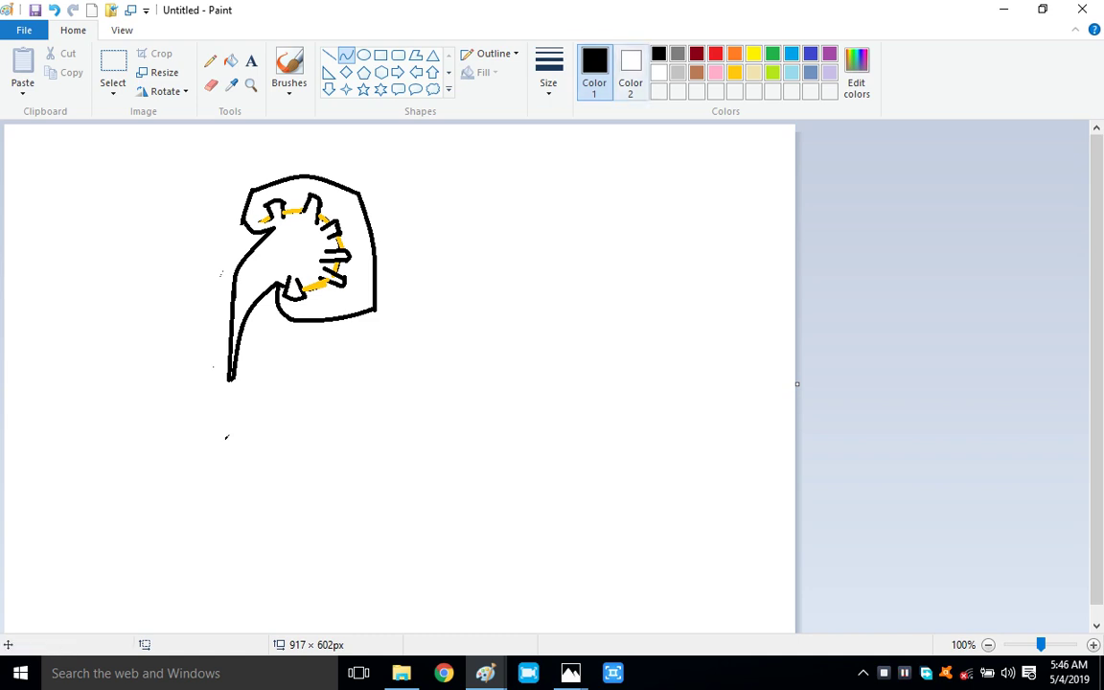
- Extend the arc's first gold dash down to the rounded black hook on the left
left_click(753, 54)
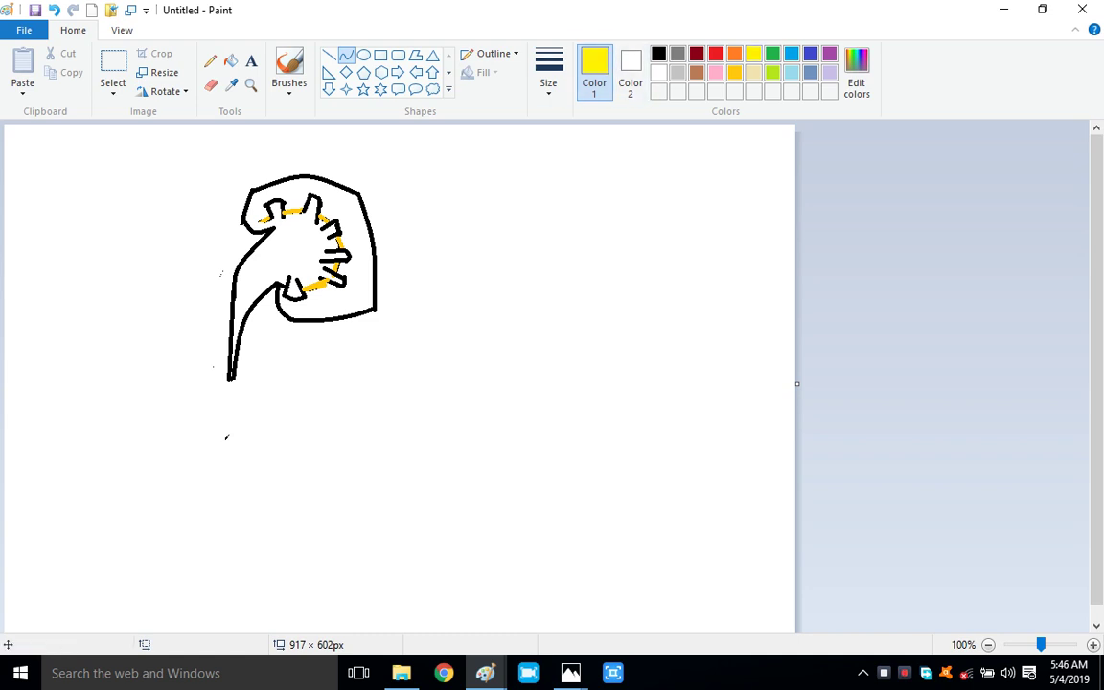
left_click(734, 72)
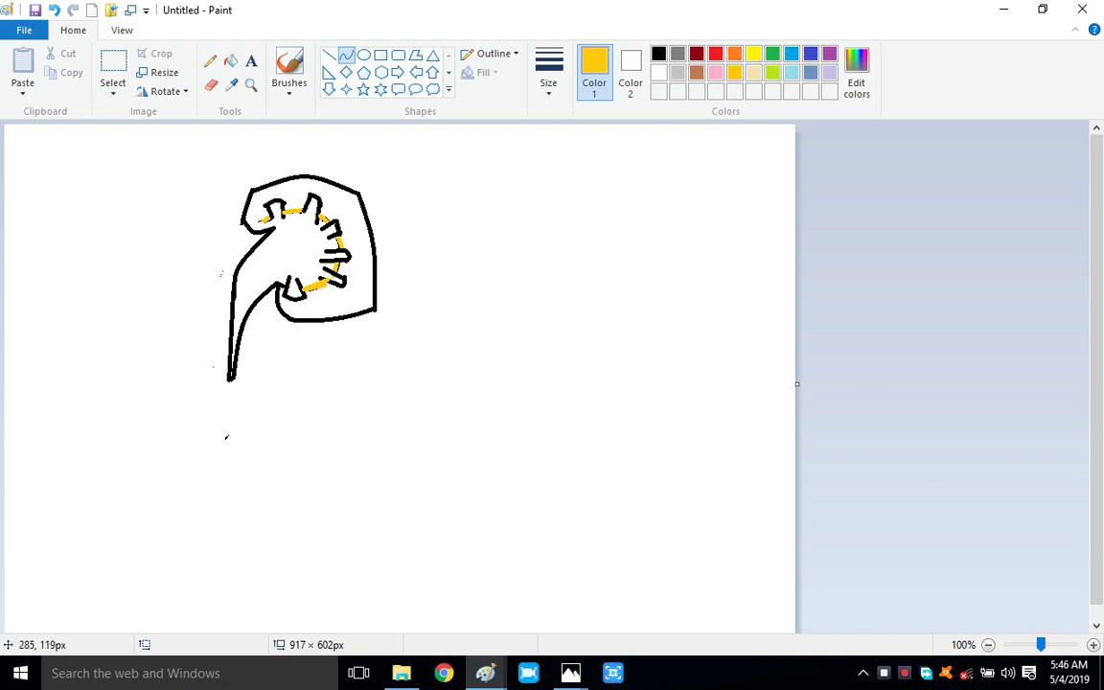
left_click_drag(290, 230, 287, 242)
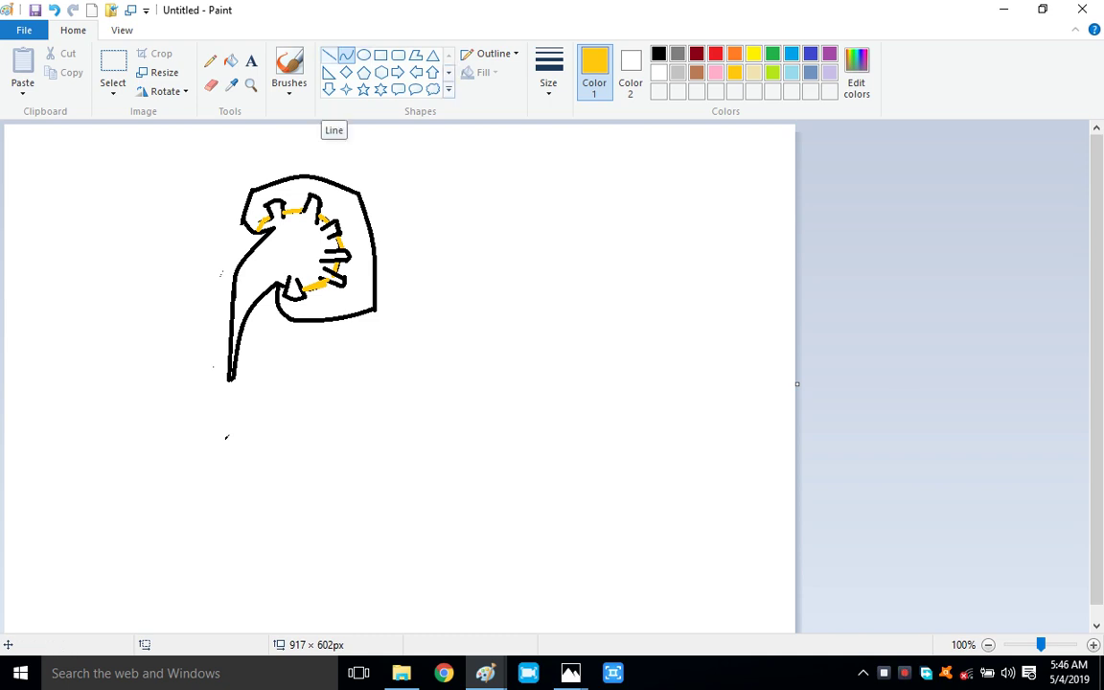
- Extend the sides of the two uppermost bumps inward with short black straight lines, about 9 × 17 px and 11 × 17 px
left_click(328, 55)
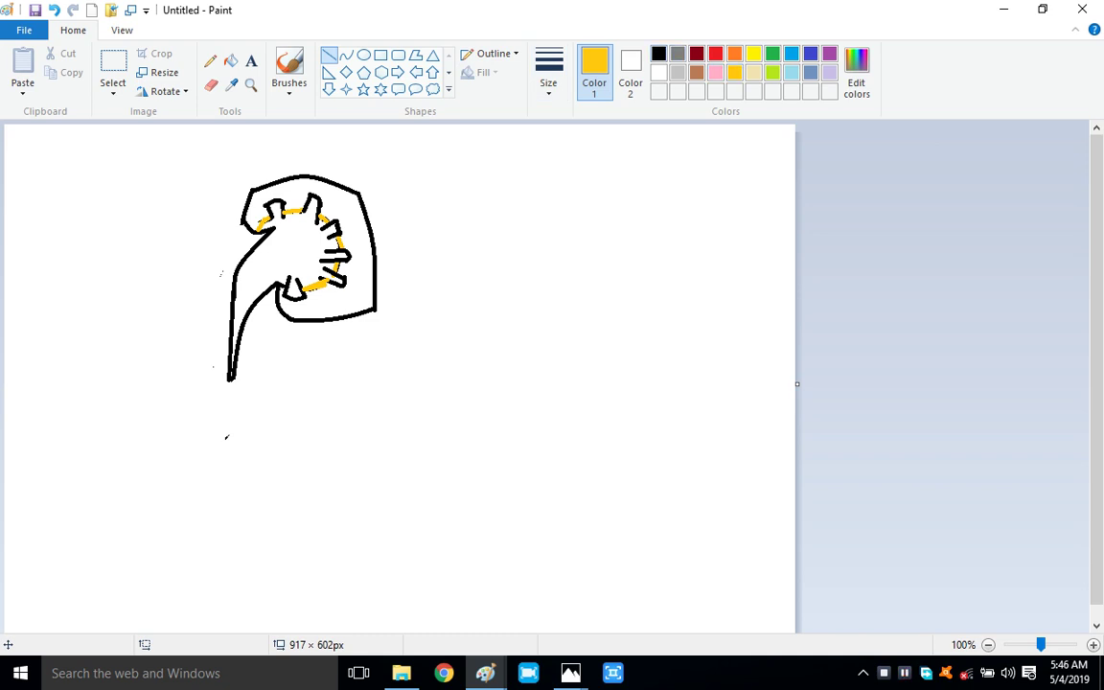
left_click(658, 53)
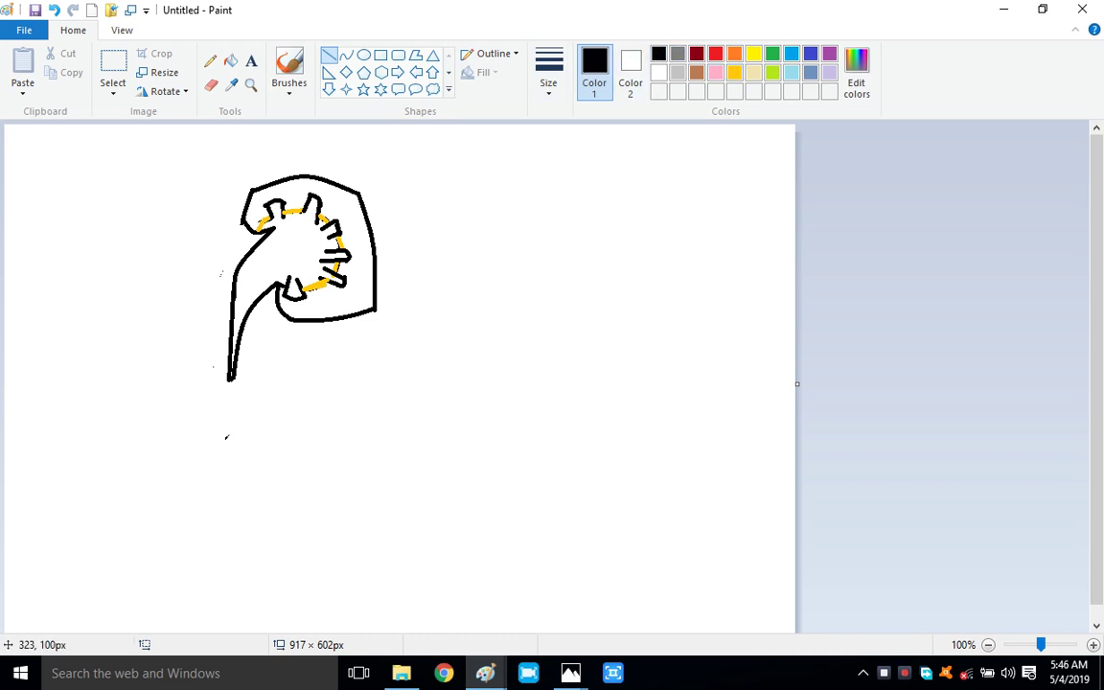
mouse_move(283, 211)
left_mouse_down()
mouse_move(289, 234)
mouse_move(259, 198)
left_mouse_up()
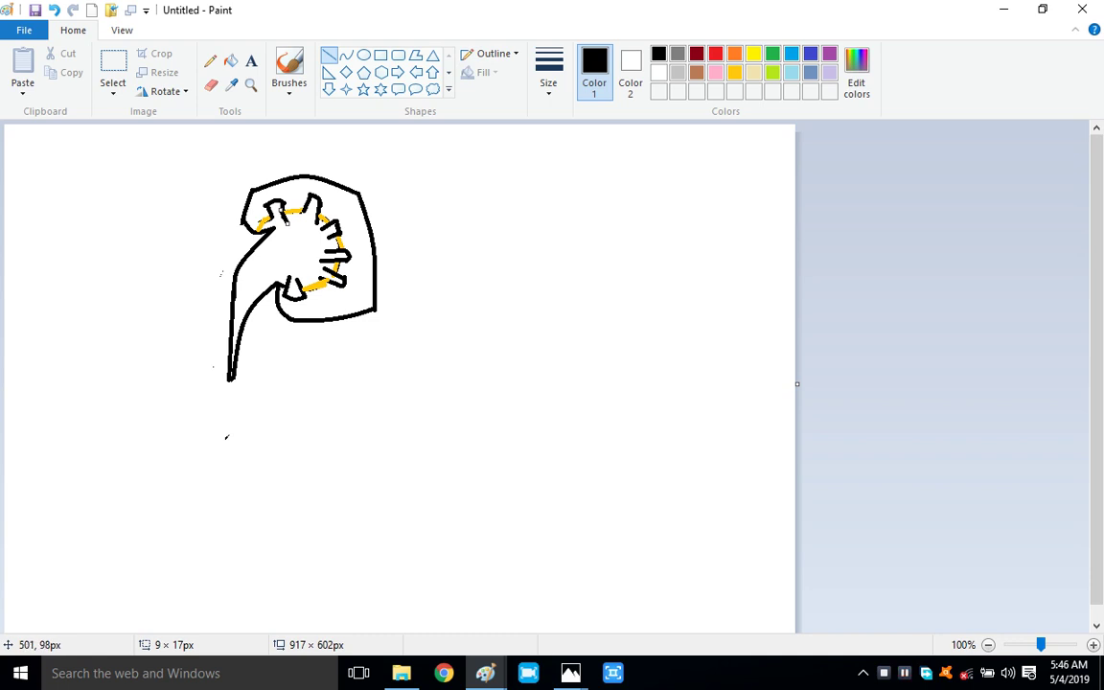
key("Escape")
left_click_drag(272, 215, 297, 224)
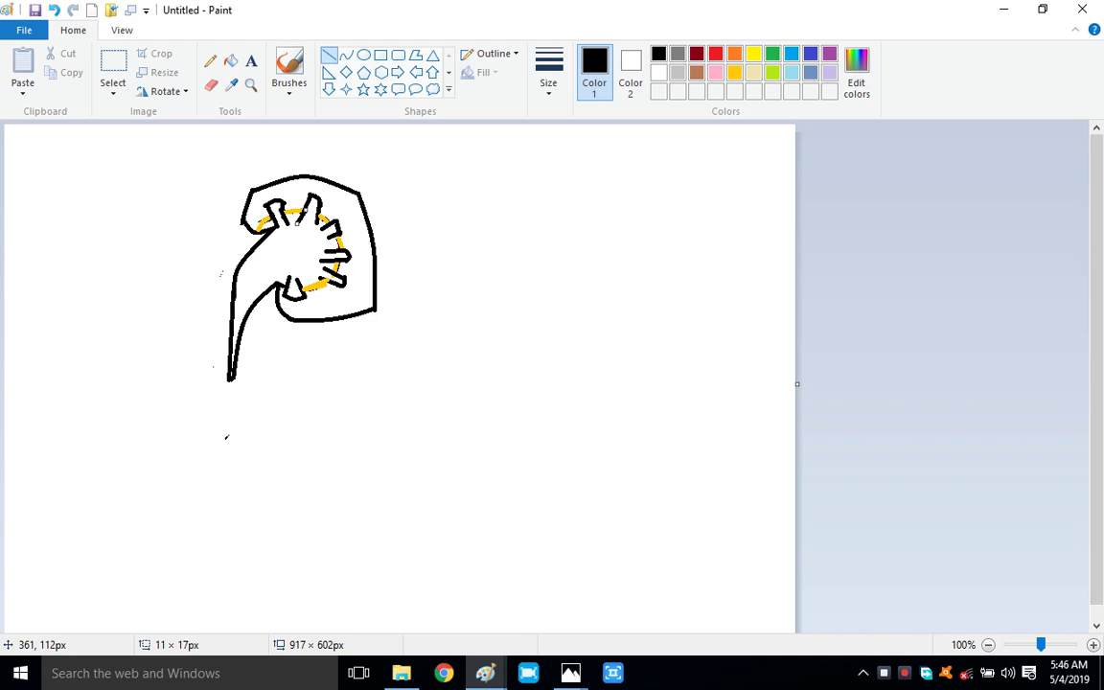
left_click_drag(390, 197, 307, 229)
left_click_drag(433, 224, 436, 225)
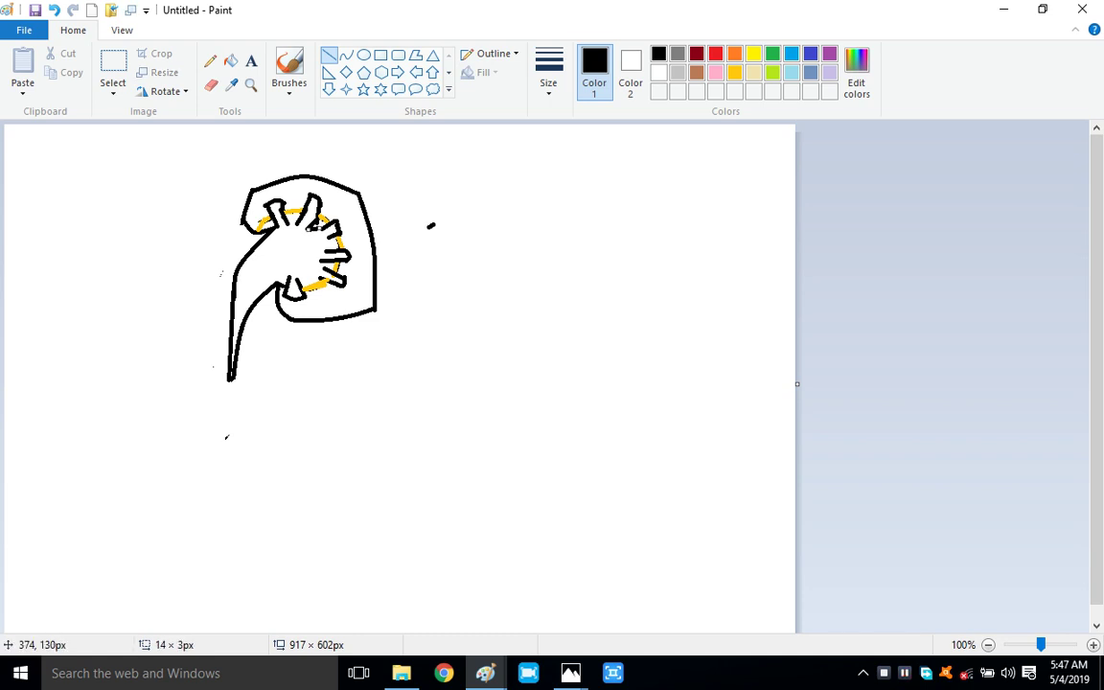
- Connect the inner ends of the right-hand bumps with short black lines and undo the stray white line across the outline
left_click_drag(413, 245, 349, 261)
left_click_drag(326, 240, 313, 245)
left_click_drag(425, 263, 428, 262)
left_click_drag(327, 250, 315, 248)
left_click_drag(471, 264, 331, 268)
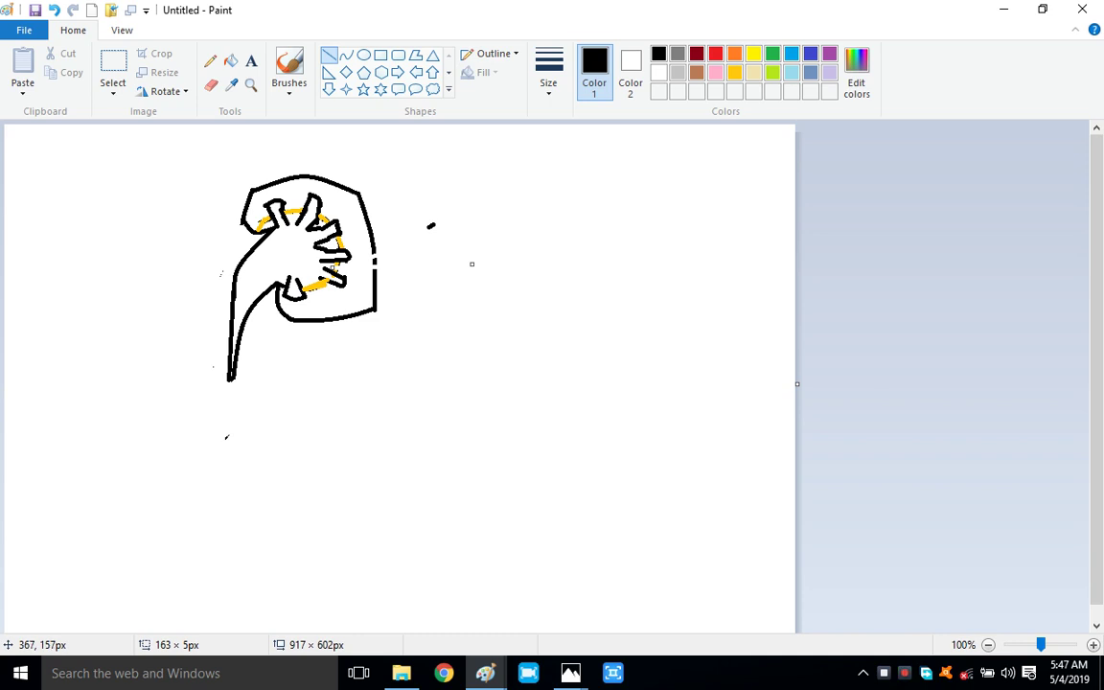
left_click_drag(332, 268, 319, 260)
key("ctrl+z")
- Join the two uppermost bumps and the remaining lower bumps at their inner ends with black lines, making one continuous zigzag
mouse_move(285, 221)
left_mouse_down()
mouse_move(321, 248)
mouse_move(287, 233)
mouse_move(299, 224)
left_mouse_up()
left_click_drag(539, 329, 466, 342)
mouse_move(326, 269)
left_mouse_down()
mouse_move(318, 261)
mouse_move(319, 278)
mouse_move(303, 267)
left_mouse_up()
left_click(442, 319)
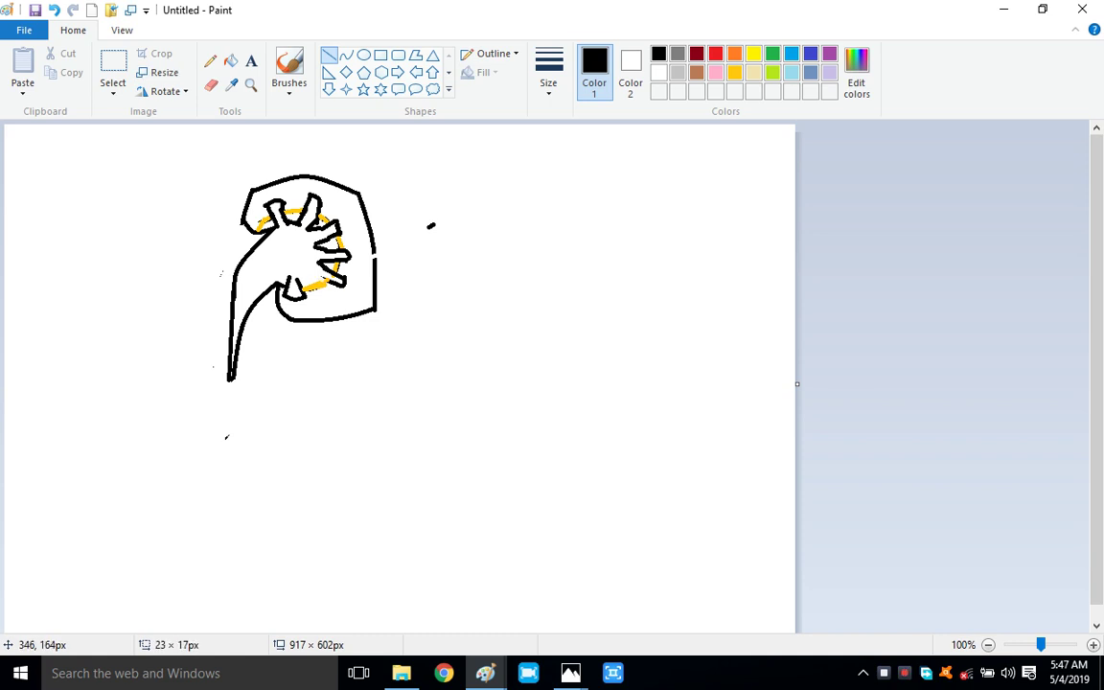
left_click_drag(392, 347, 394, 346)
left_click_drag(322, 279, 301, 268)
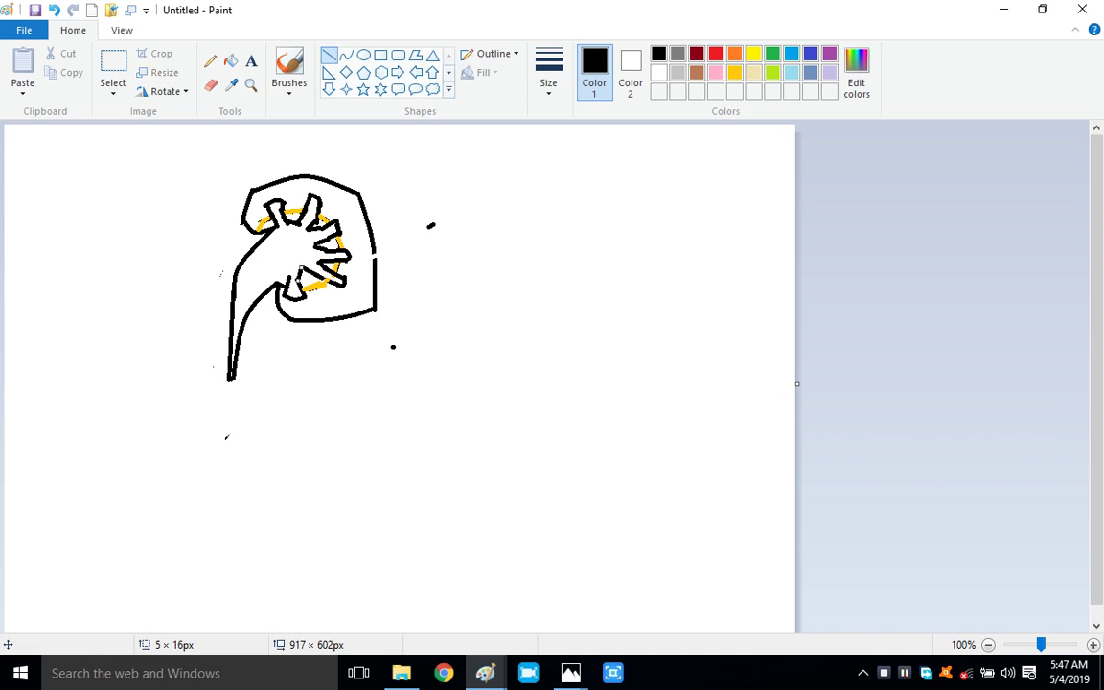
- Draw a gold curve bulging left from the uppermost left bump to the lowest bump, closing the ring's open side
left_click(346, 55)
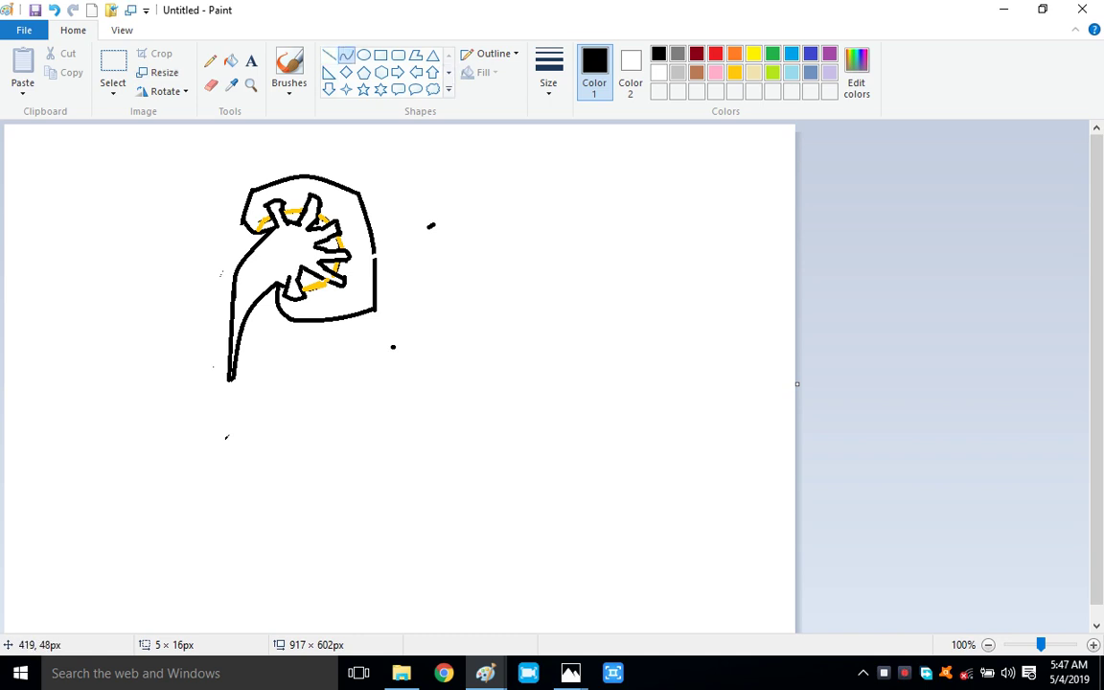
left_click(734, 72)
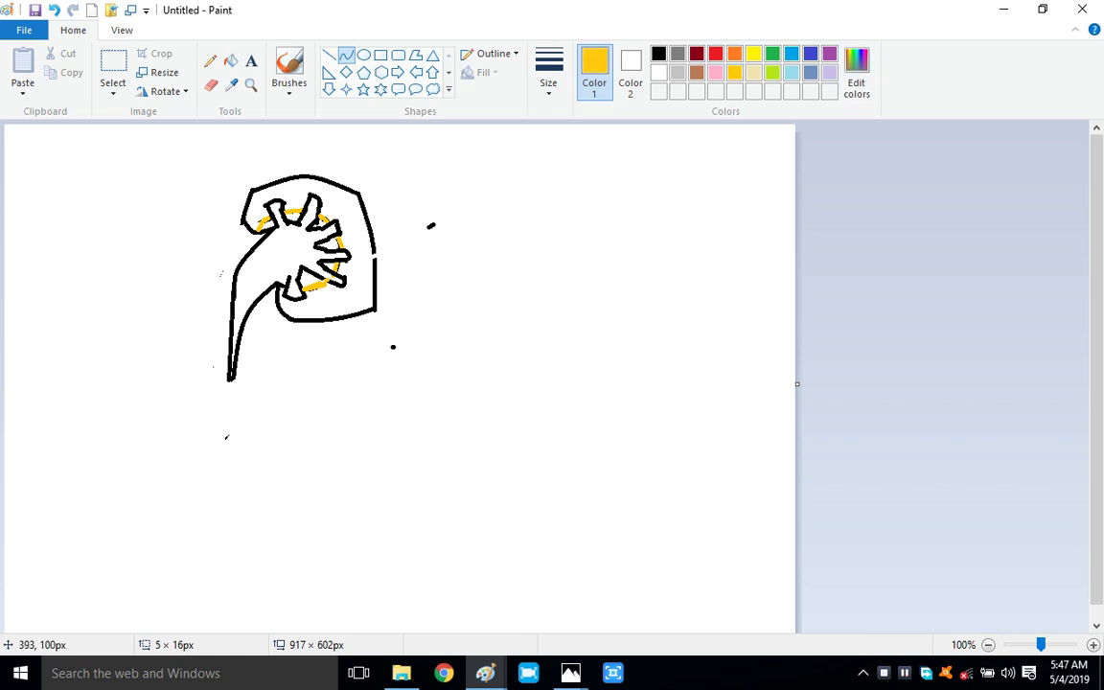
left_click_drag(276, 227, 267, 254)
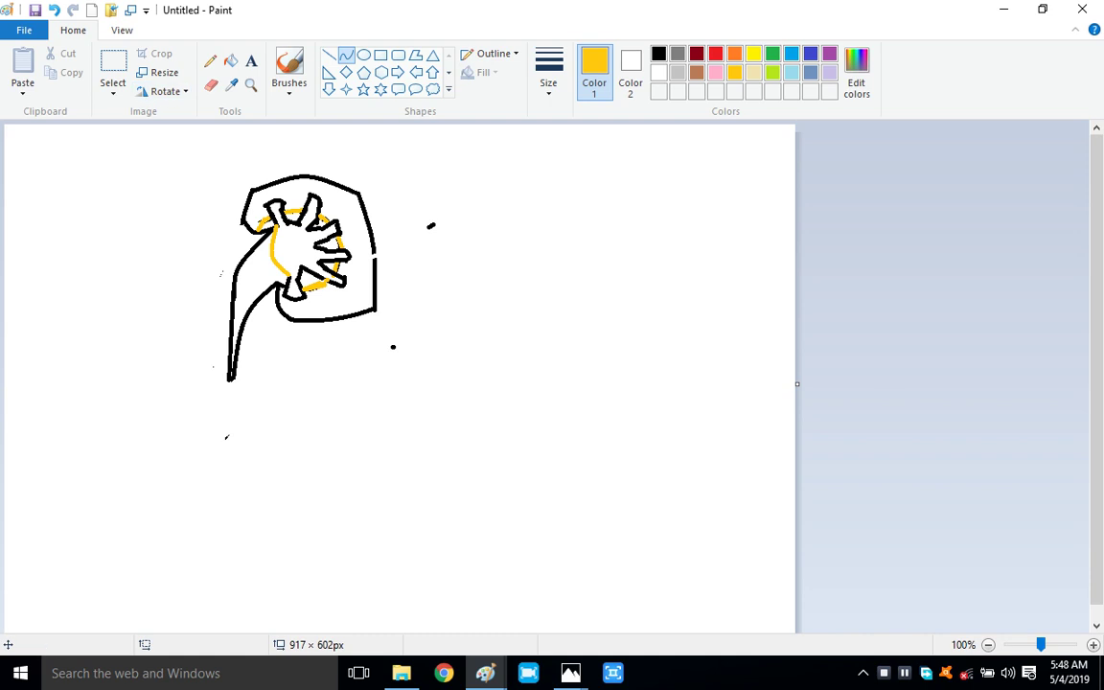
- Erase the upper part of the tail's outer curve and draw two parallel blue lines there, the upper about 45 × 9 px
left_click(211, 84)
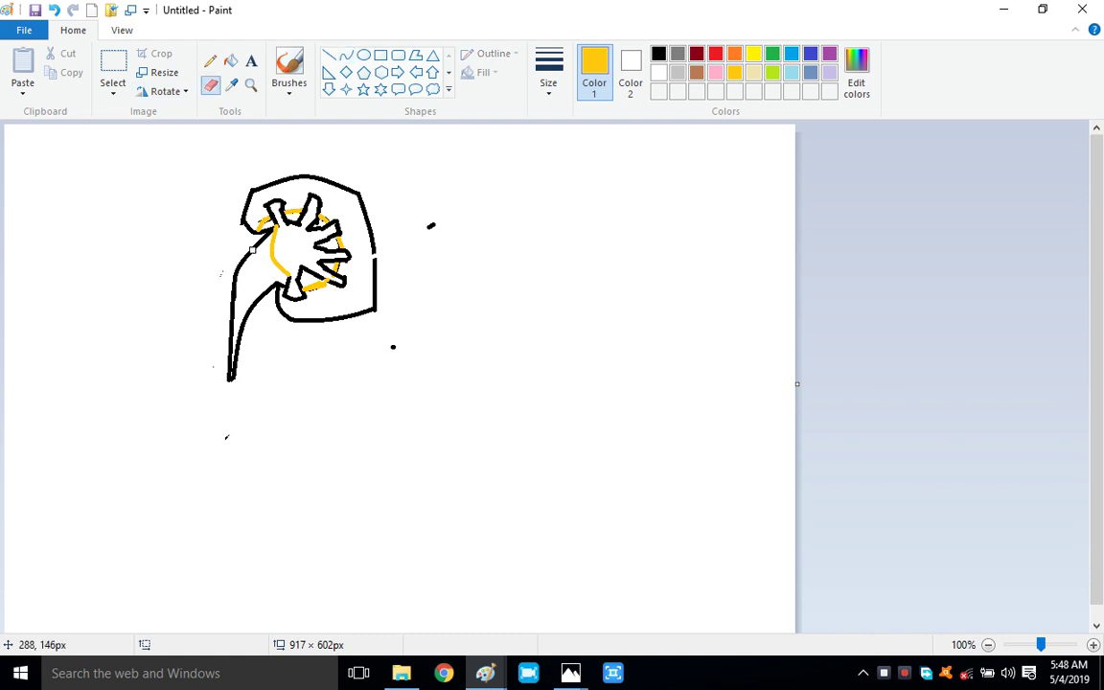
left_click_drag(266, 246, 239, 254)
left_click(791, 54)
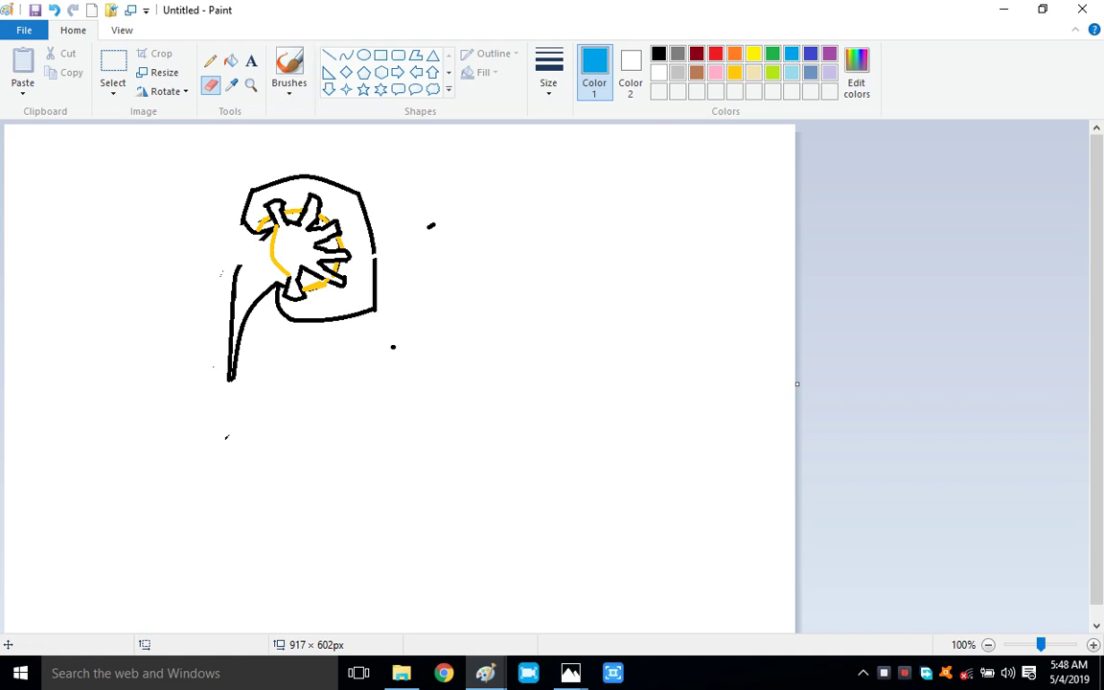
left_click(329, 55)
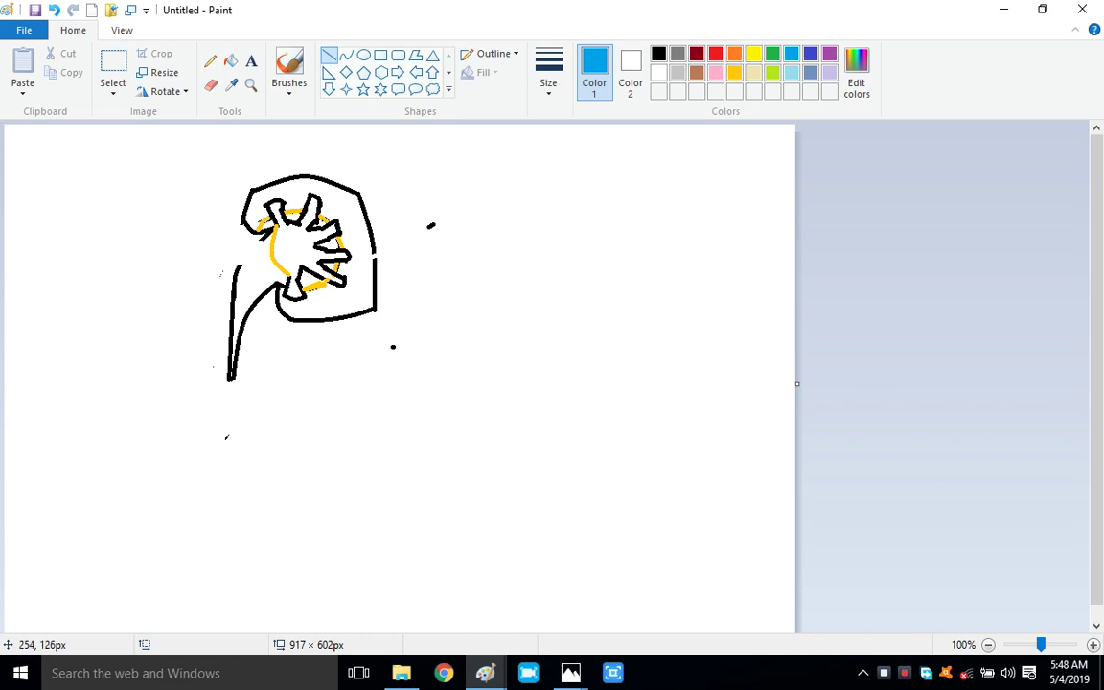
left_click_drag(227, 234, 266, 242)
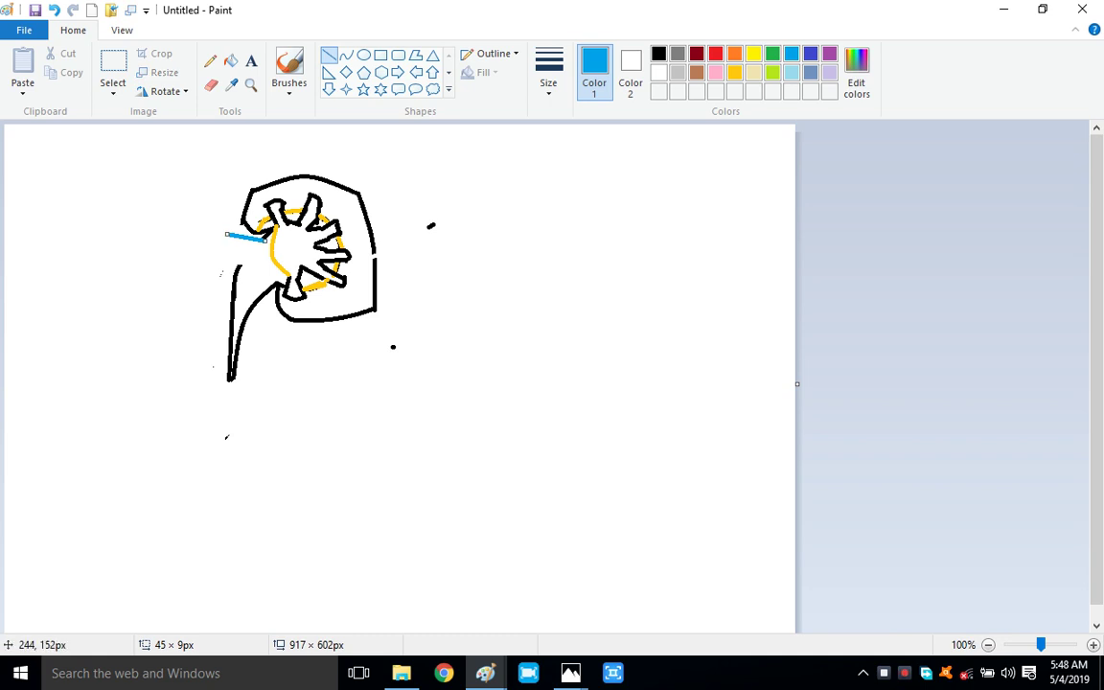
left_click_drag(221, 258, 262, 264)
key("Escape")
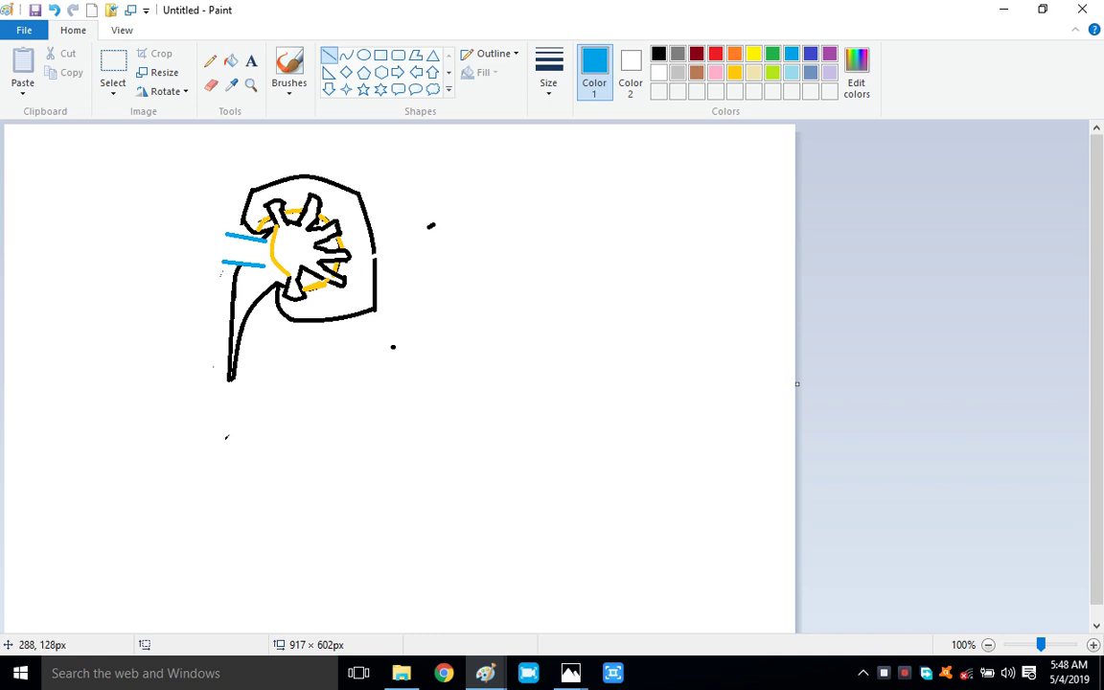
- Close the blue lines into a tube with a line about 3 × 28 px beside the ring and a curve about 9 × 32 px opposite
left_click_drag(265, 235, 268, 265)
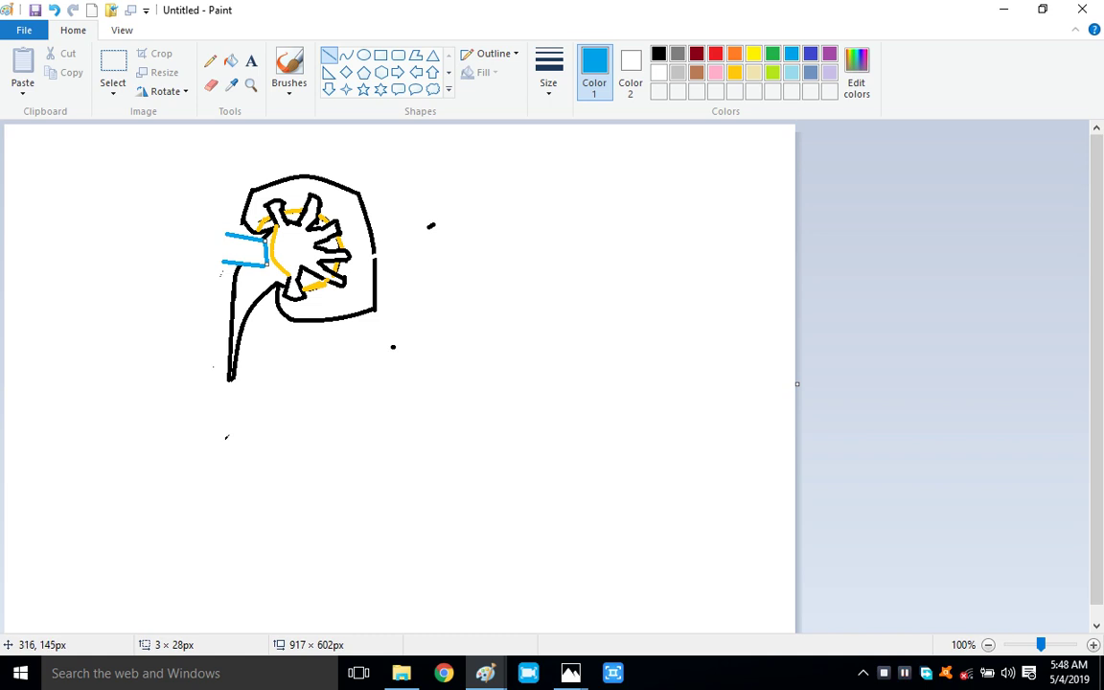
left_click(346, 55)
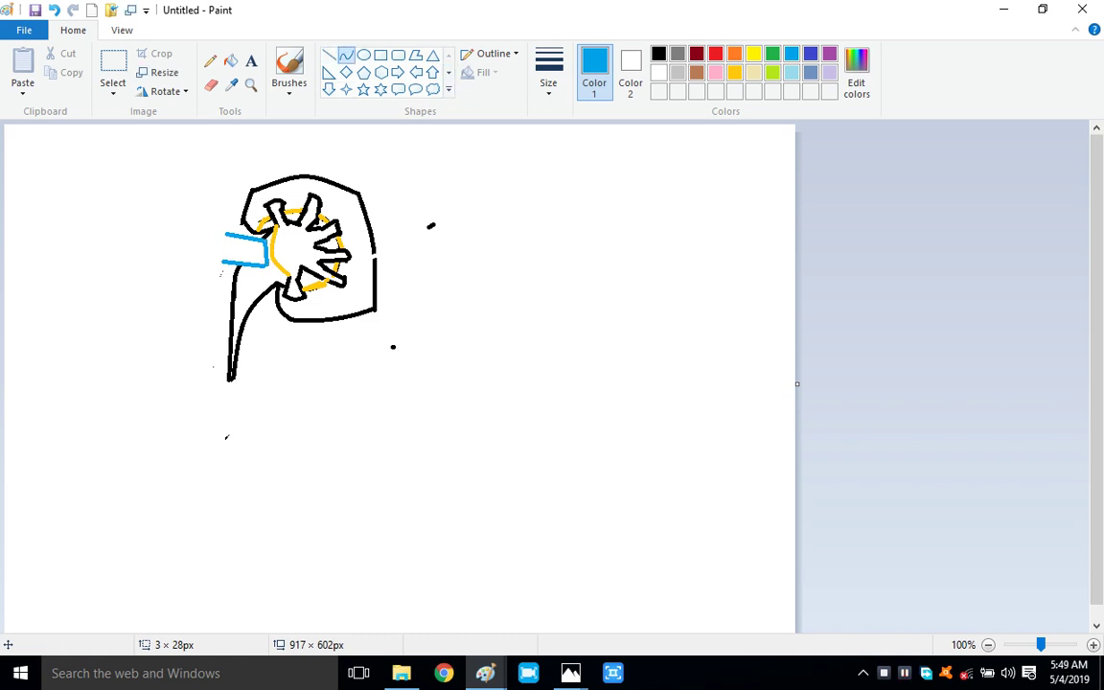
left_click(329, 55)
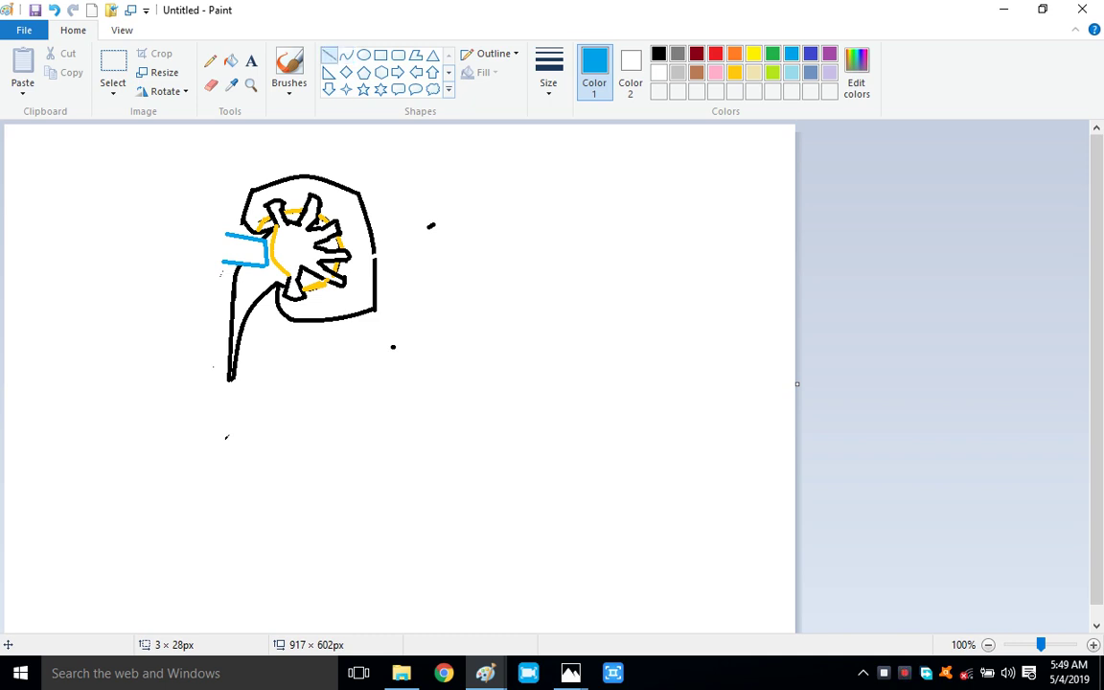
left_click(346, 54)
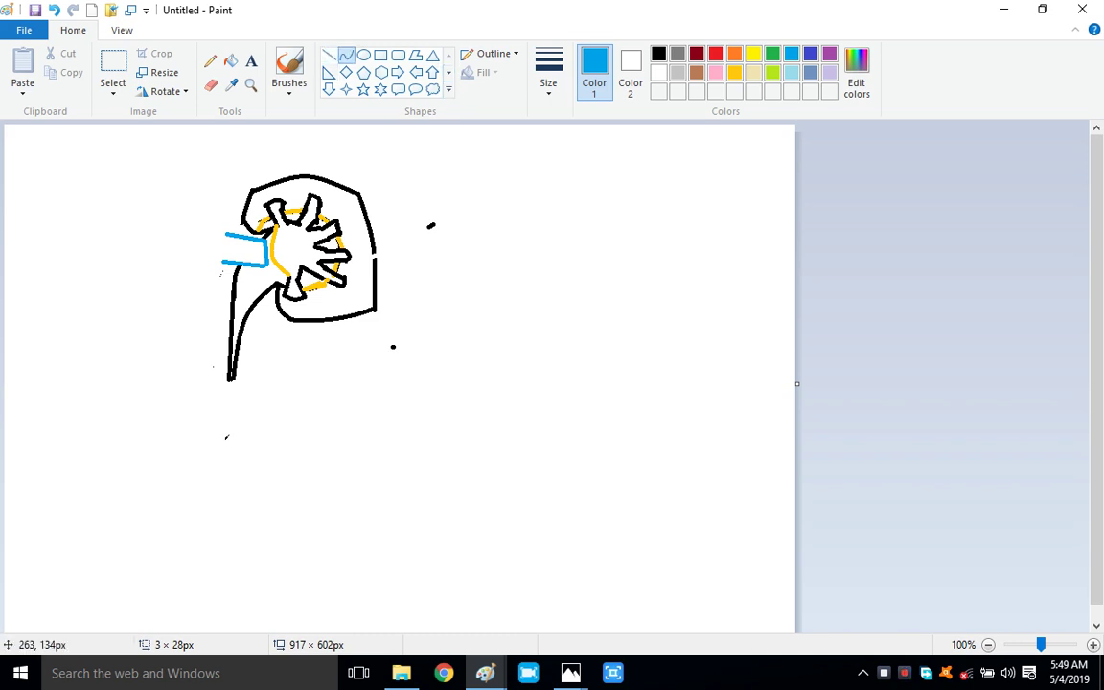
mouse_move(227, 235)
left_mouse_down()
mouse_move(224, 262)
mouse_move(220, 247)
left_mouse_up()
- Draw a small red tube at the blue tube's upper left corner, with sides about 14 × 11, 9 × 7 and 16 × 10 px
left_click(714, 54)
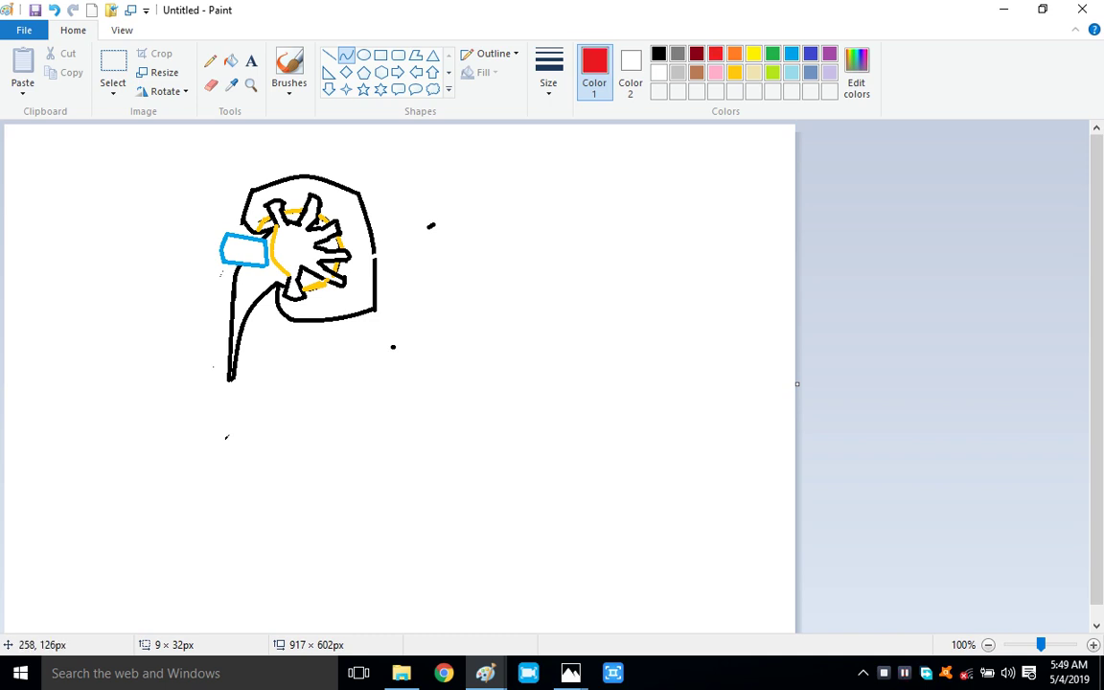
left_click_drag(225, 232, 215, 227)
left_click(328, 55)
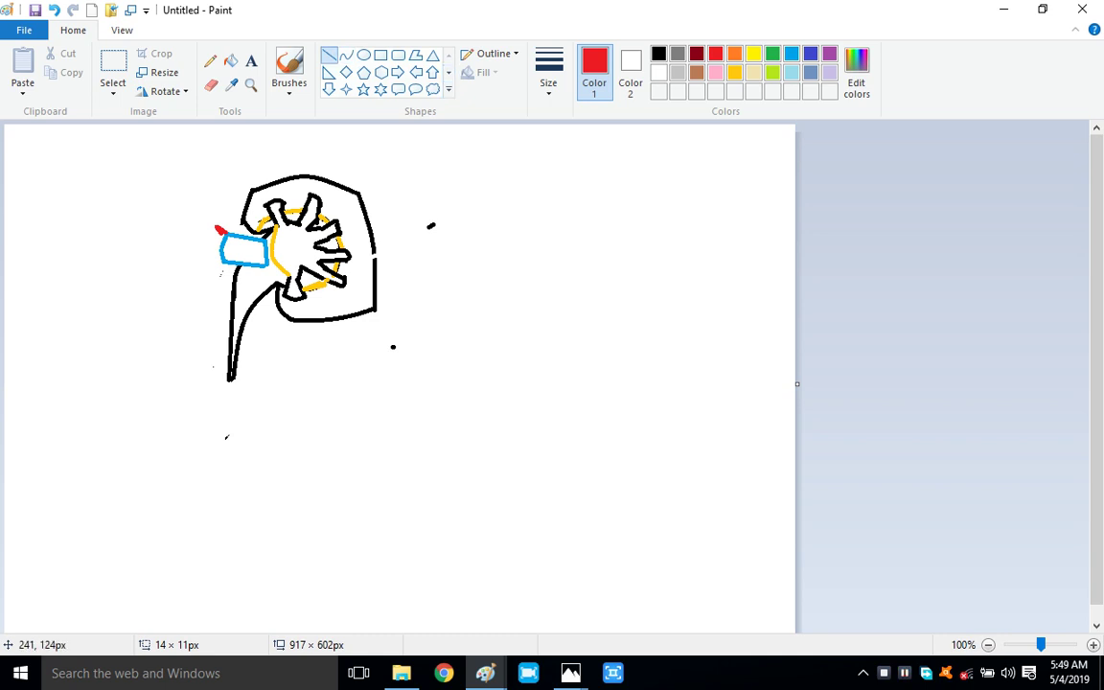
left_click_drag(216, 227, 209, 232)
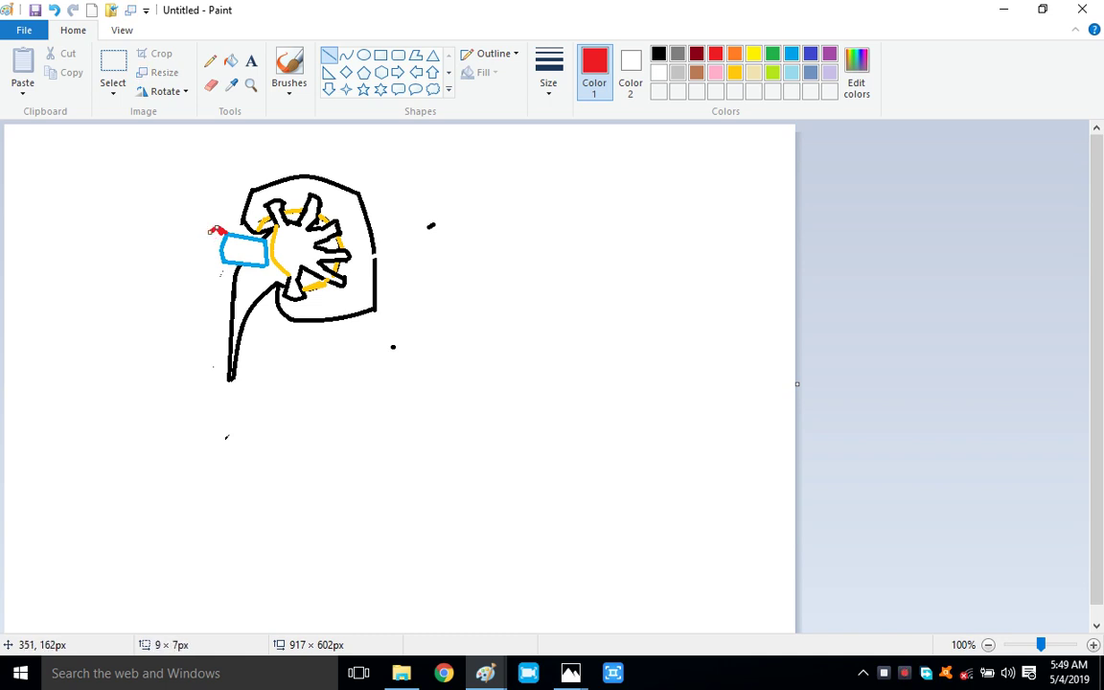
key("Escape")
left_click_drag(209, 233, 223, 242)
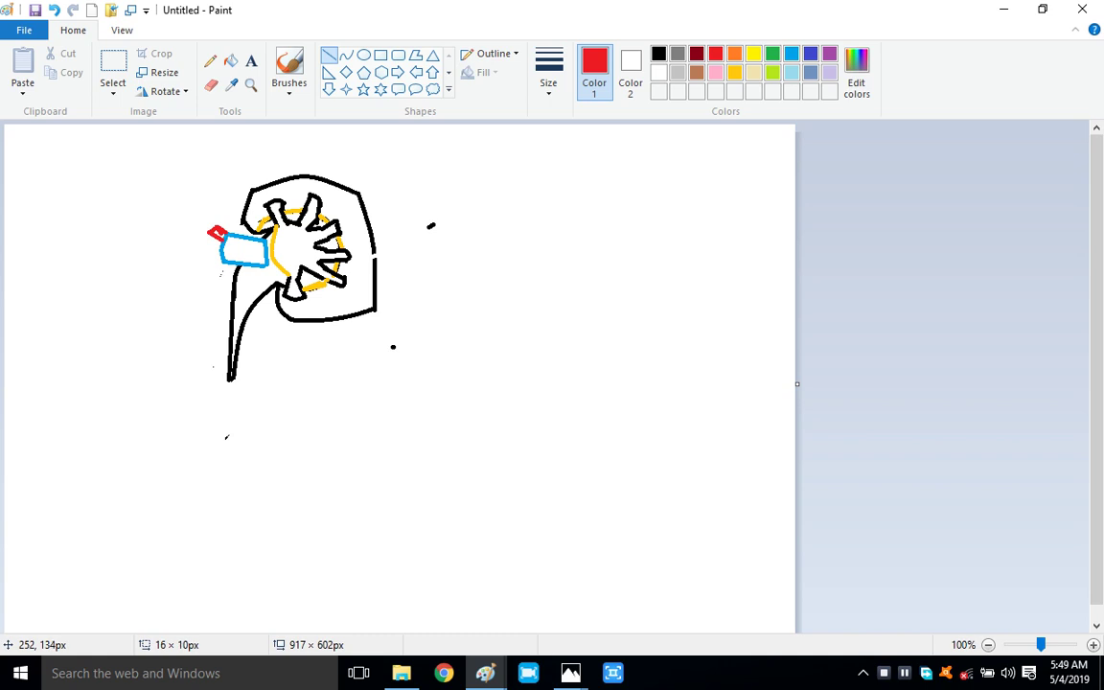
key("Escape")
- Close the small gap in the right side of the kidney outline with a short black curve
left_click(658, 54)
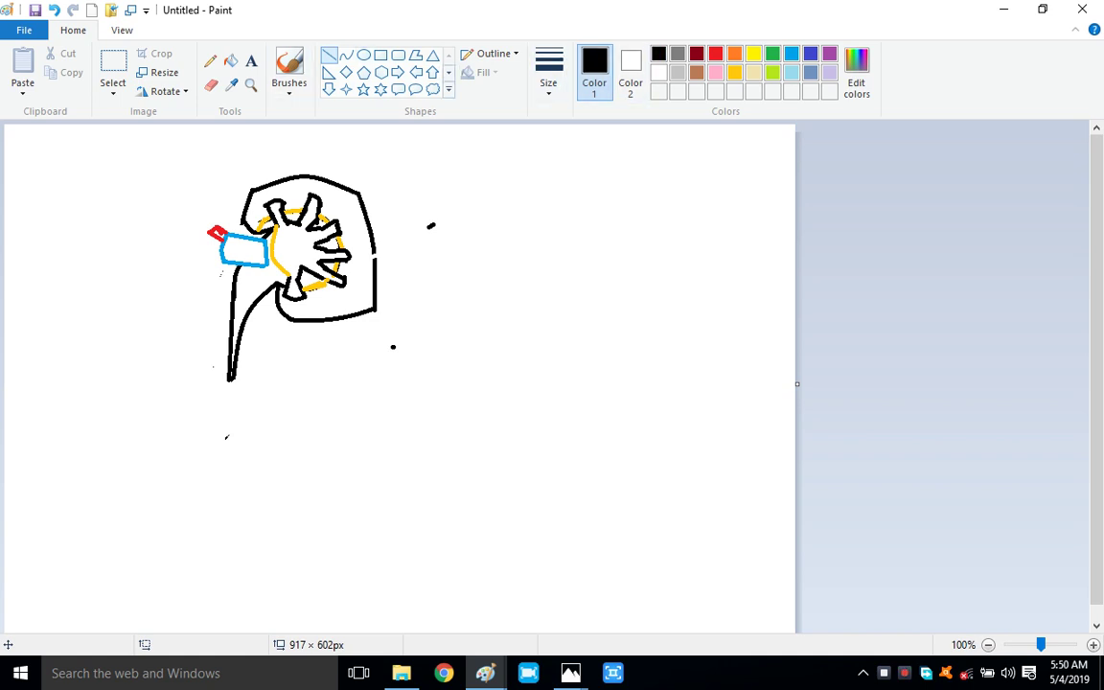
left_click(346, 55)
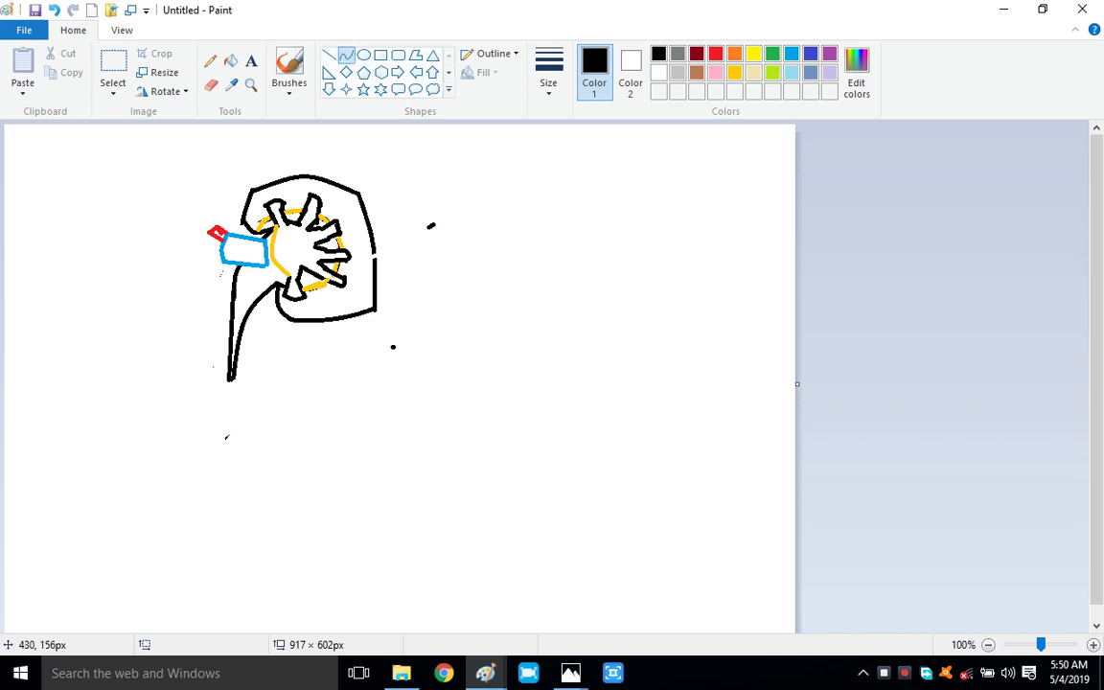
left_click_drag(372, 250, 374, 259)
key("Escape")
- Fill the area inside the ring and its connected bumps with gold
left_click(230, 60)
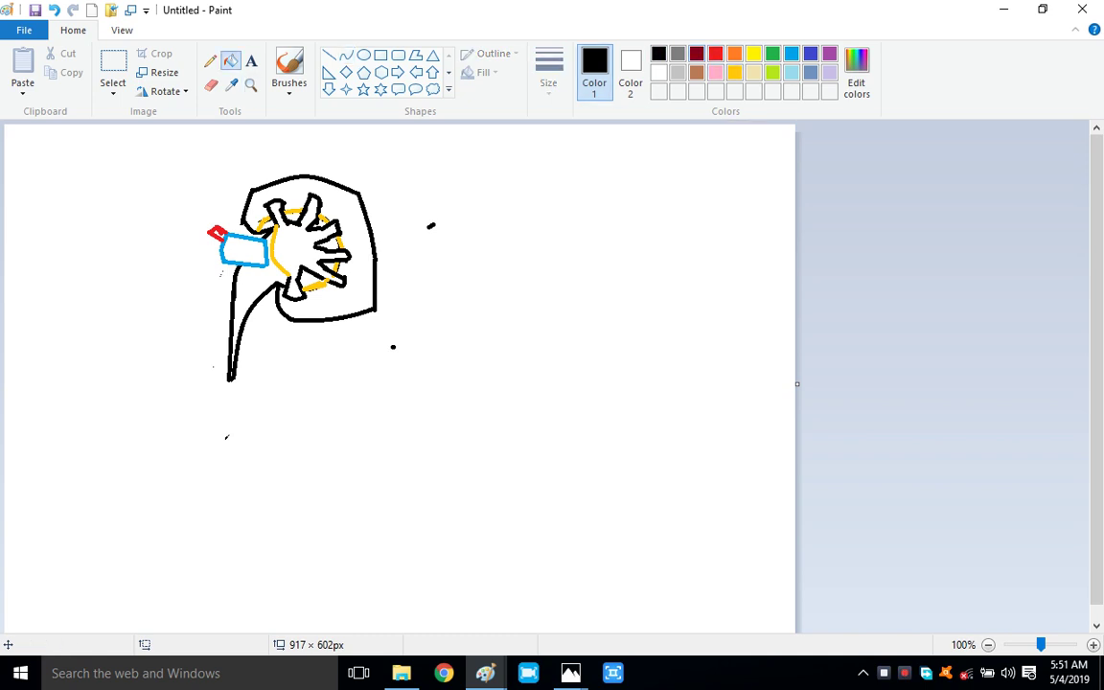
left_click(734, 71)
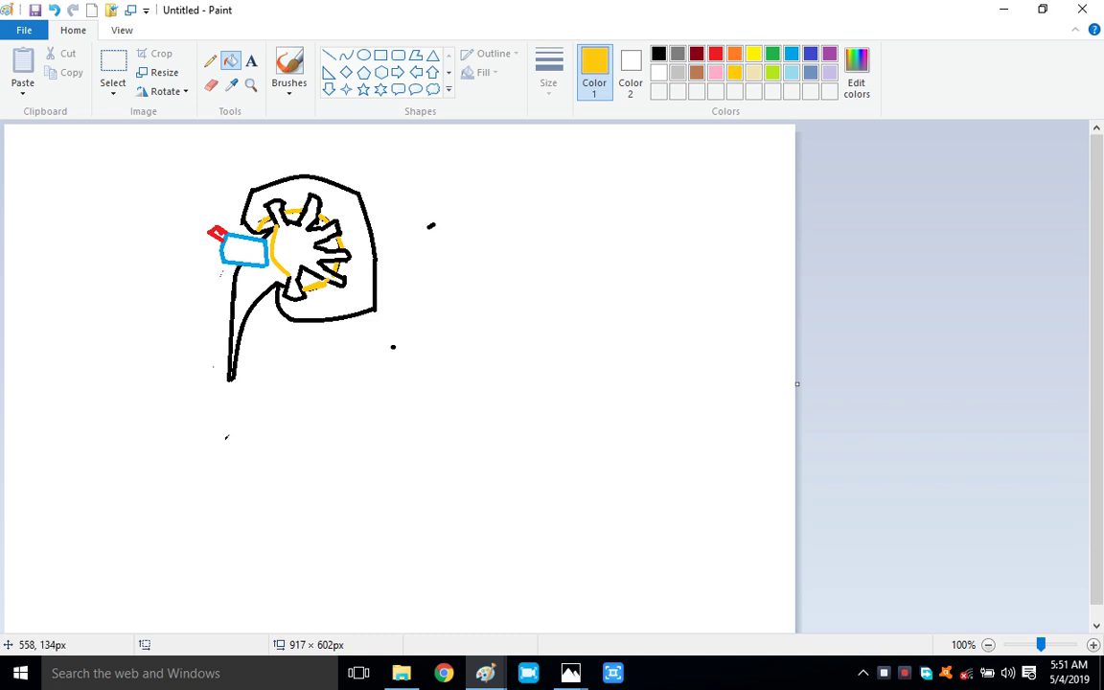
left_click(331, 284)
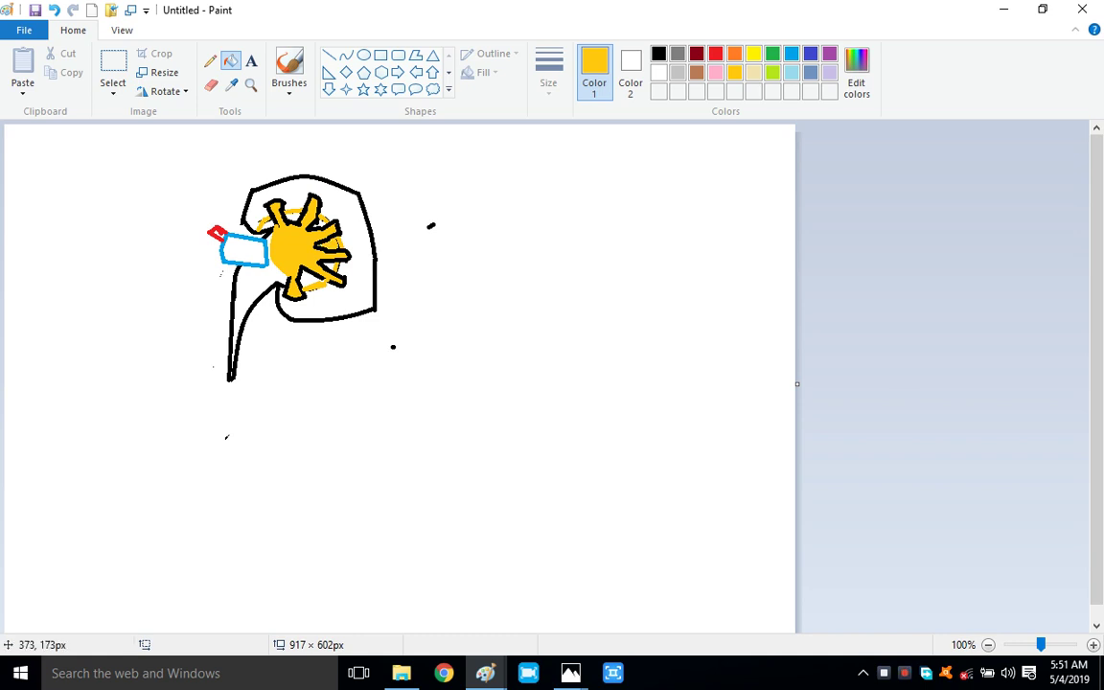
- Try to fill the narrow gap between the two lower right bumps with gold
left_click(328, 269)
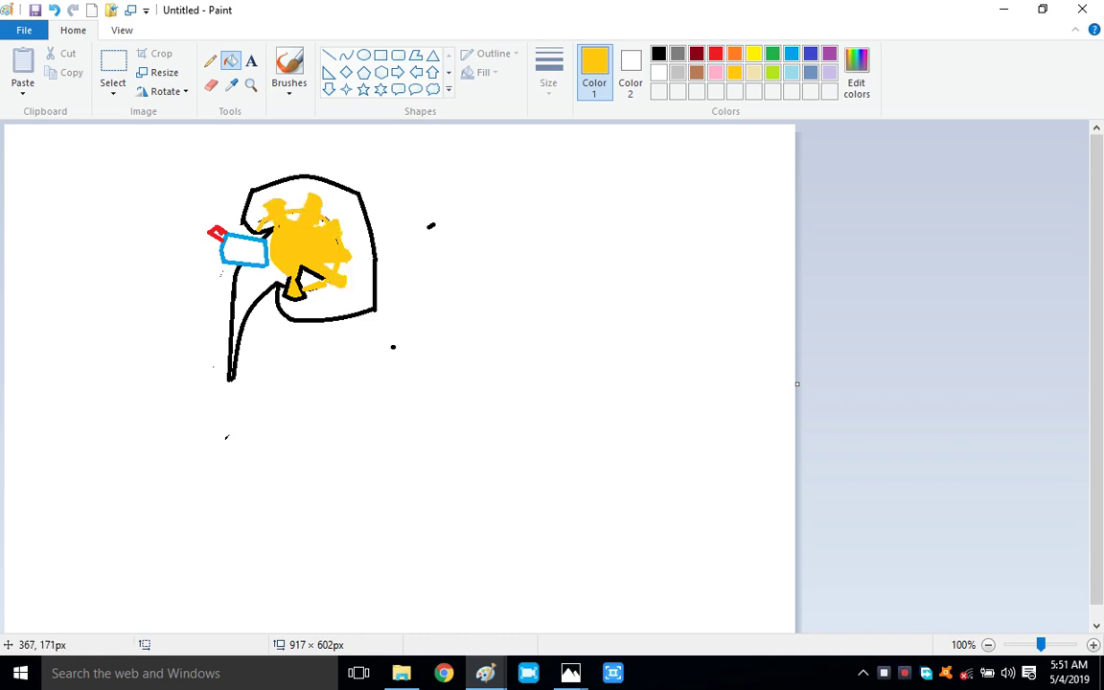
key("ctrl+z")
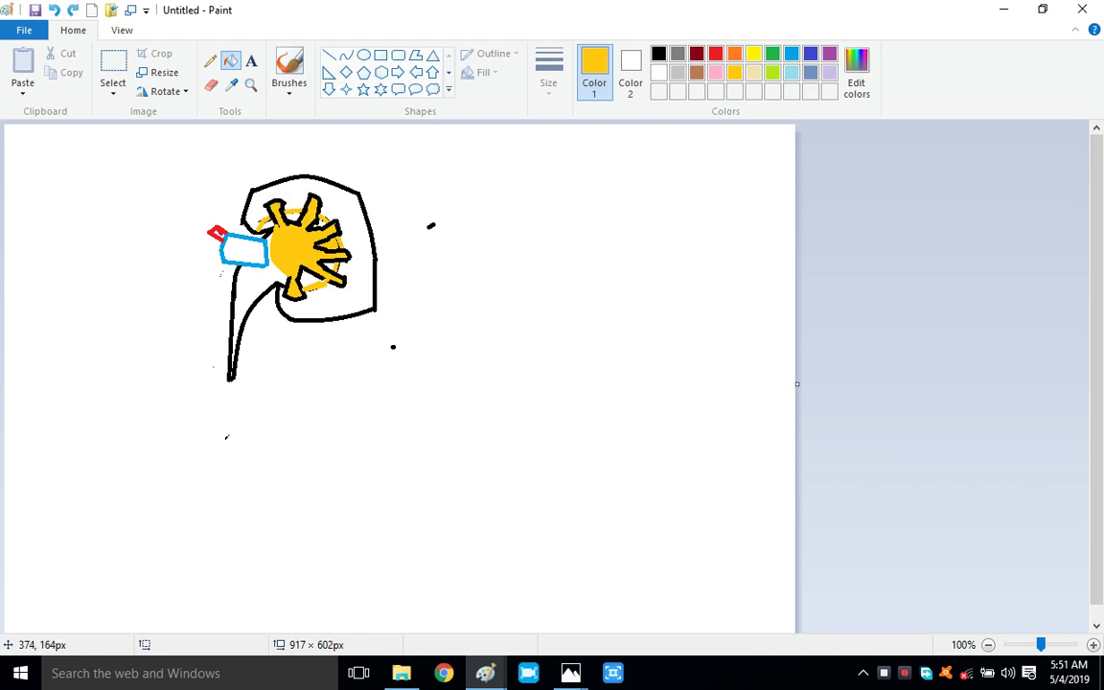
left_click(328, 268)
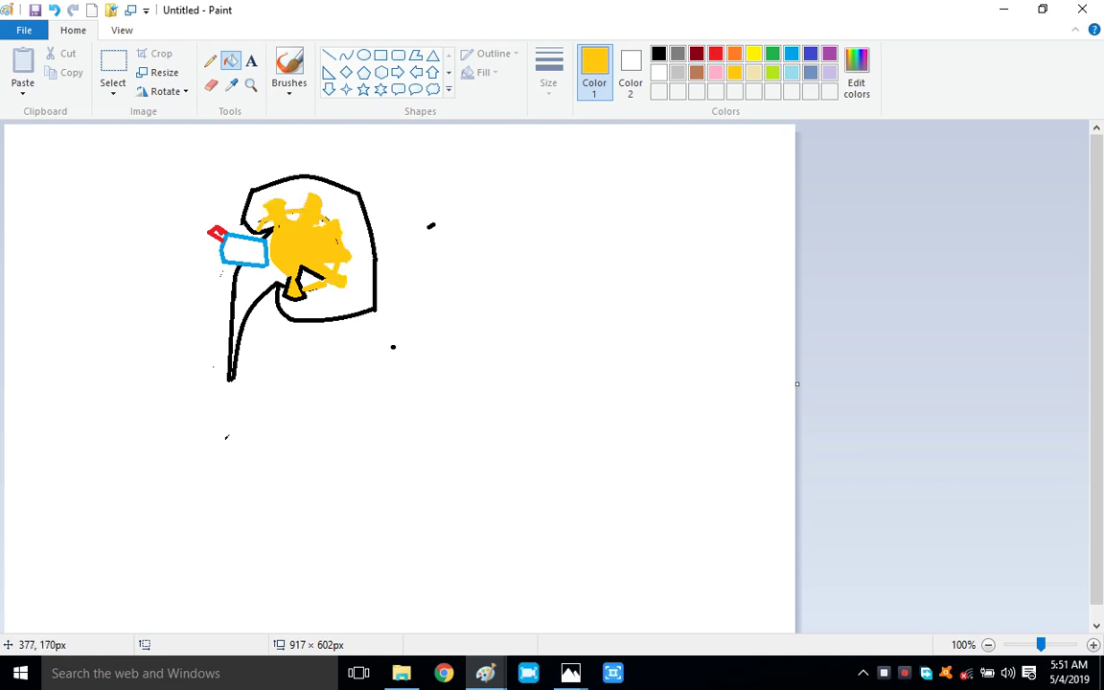
key("ctrl+z")
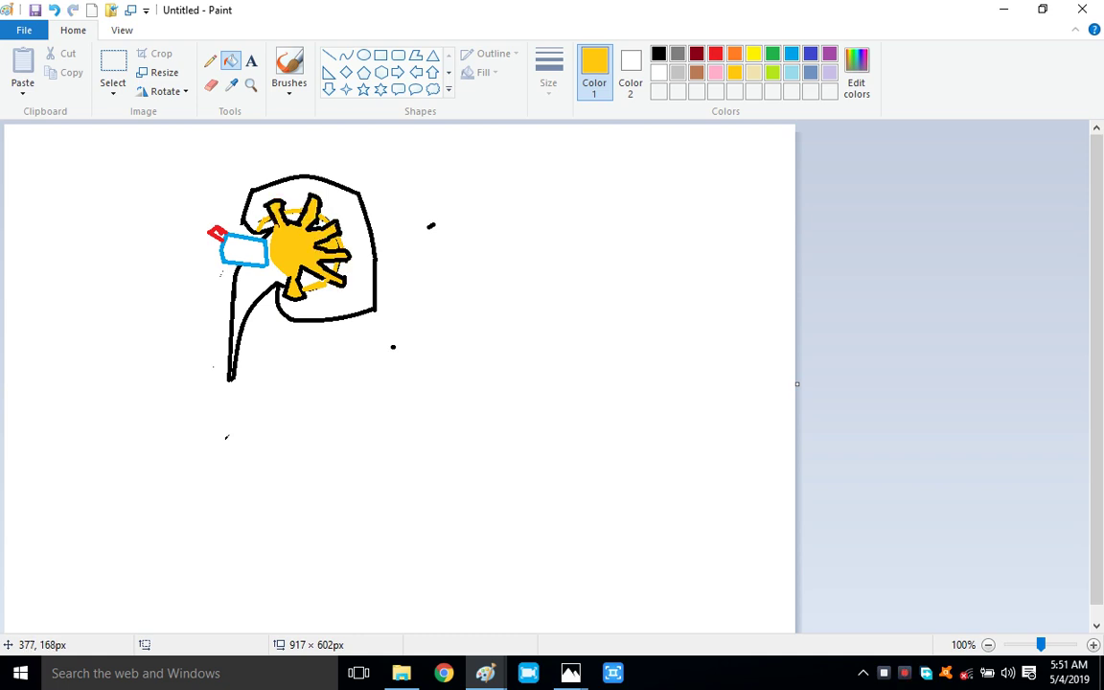
left_click(328, 268)
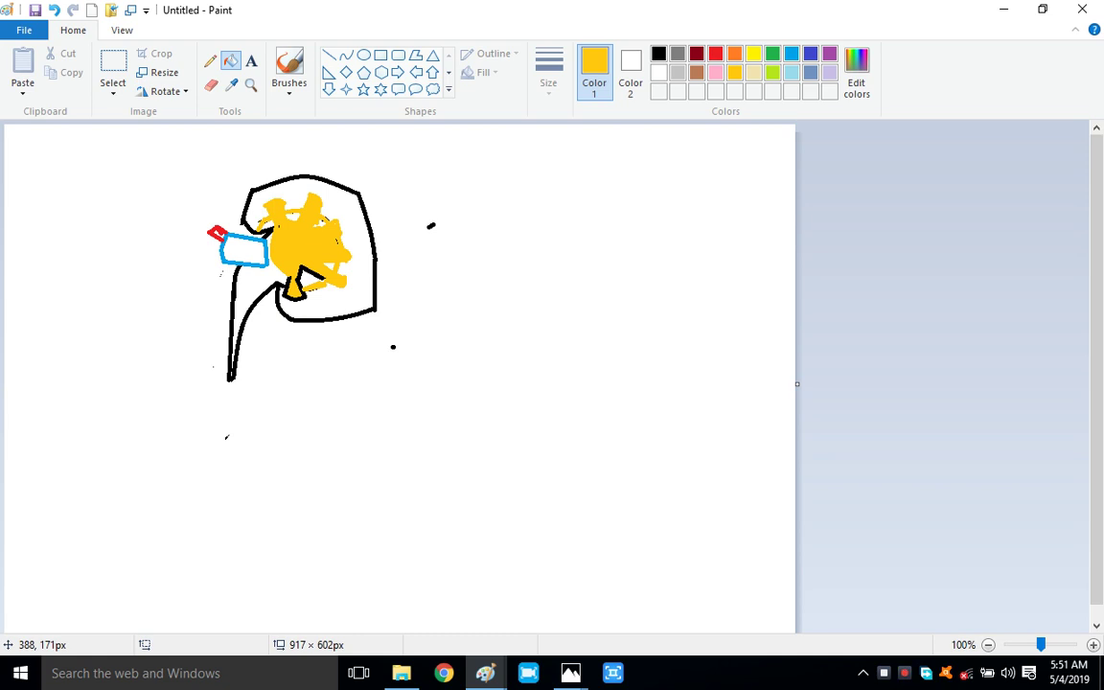
key("ctrl+z")
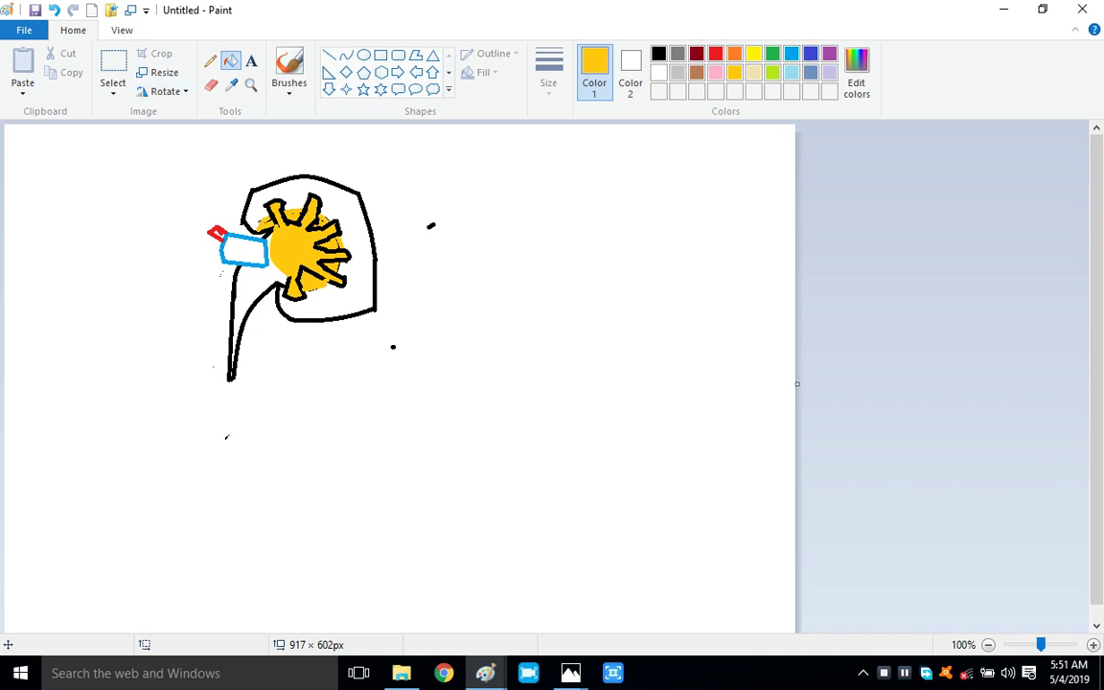
- Fill the blue-outlined tube with turquoise blue and the small red-outlined tube with red
left_click(792, 54)
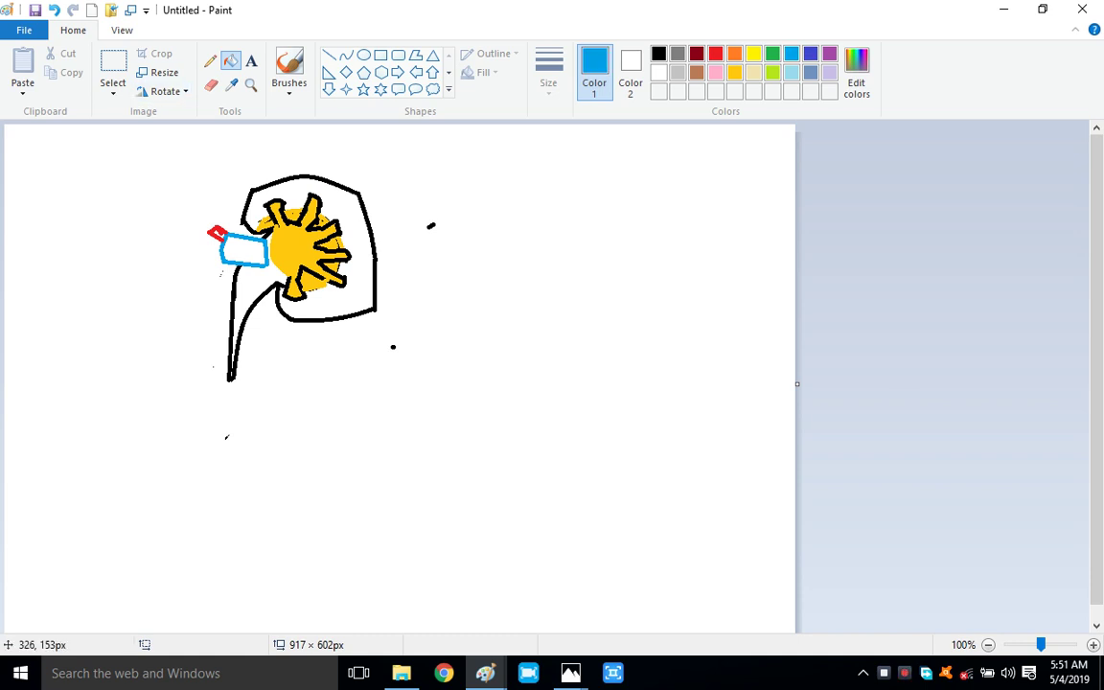
left_click(244, 251)
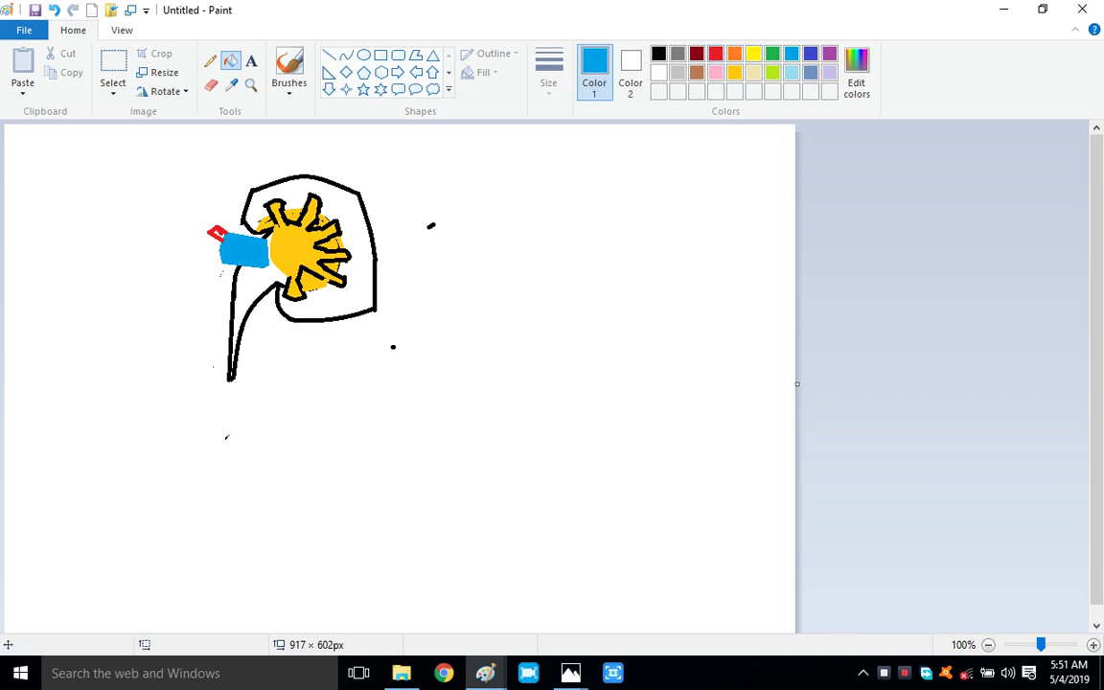
left_click(715, 54)
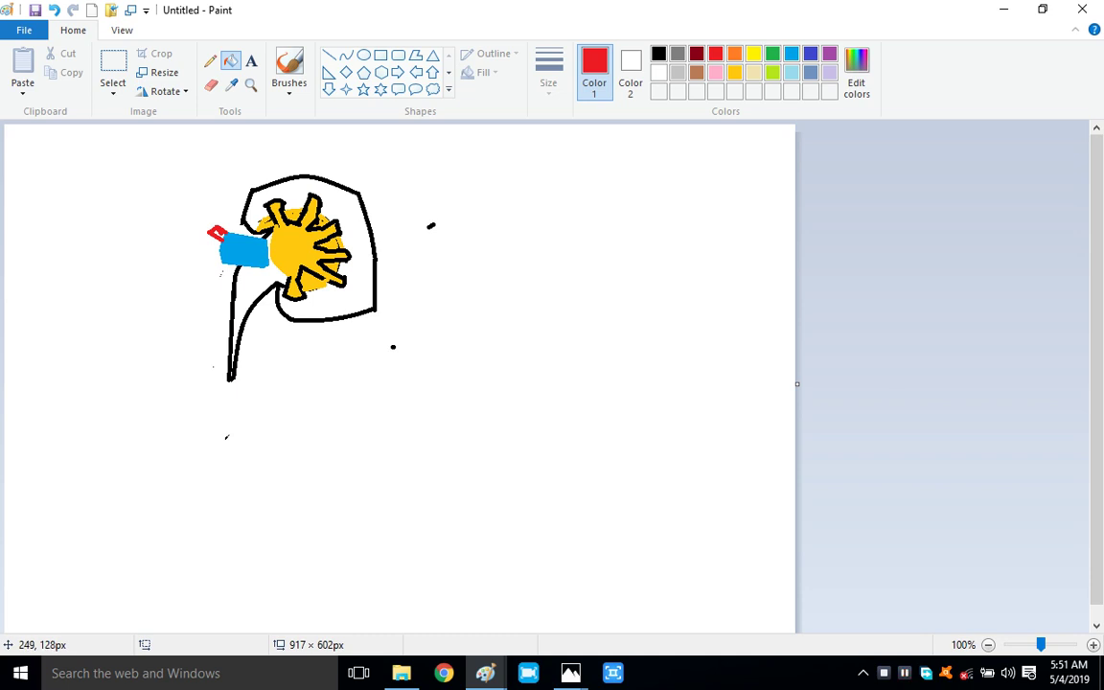
left_click(217, 232)
- Fill the kidney's tail with lime green and the kidney body around the gold ring with turquoise blue
left_click(772, 72)
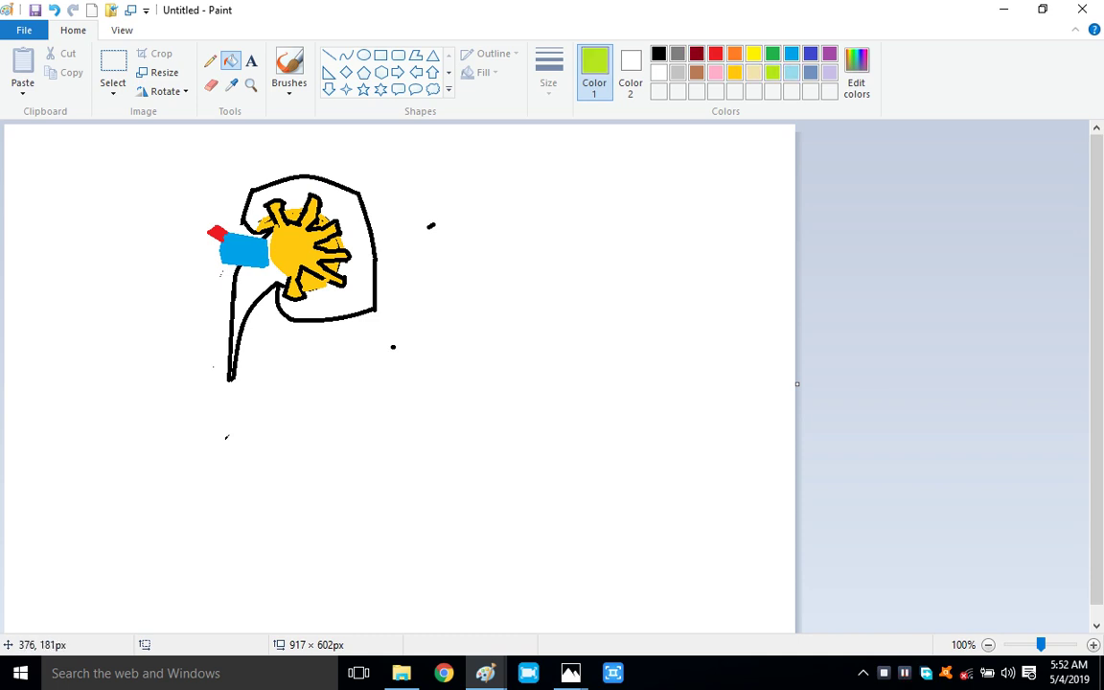
left_click(266, 279)
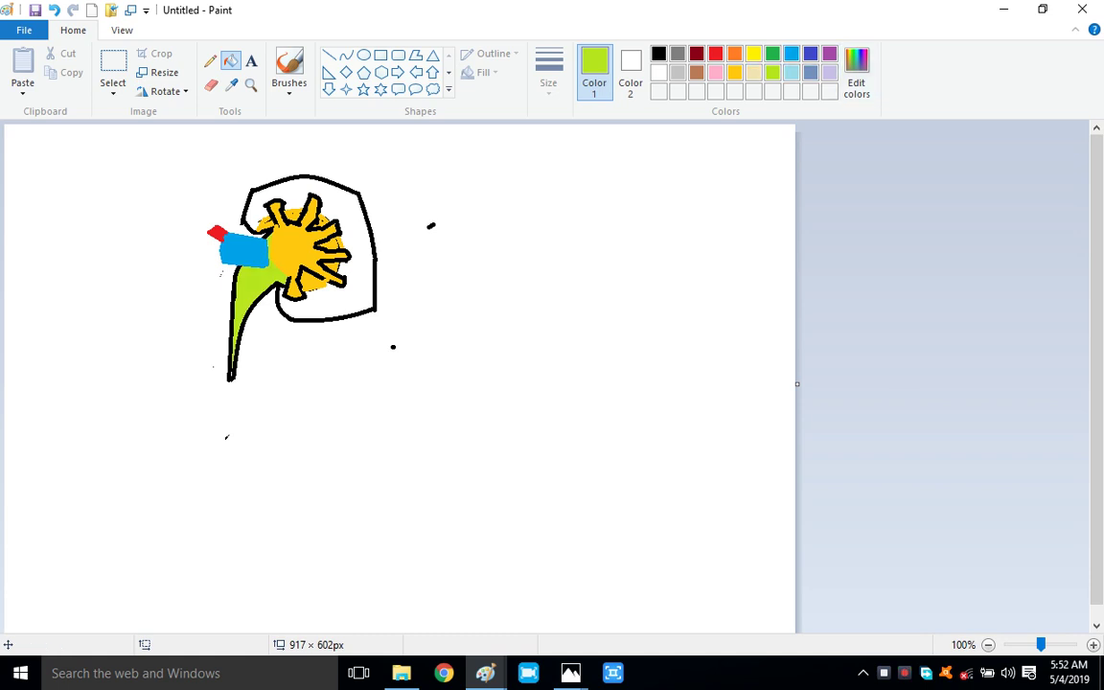
left_click(791, 54)
left_click(364, 275)
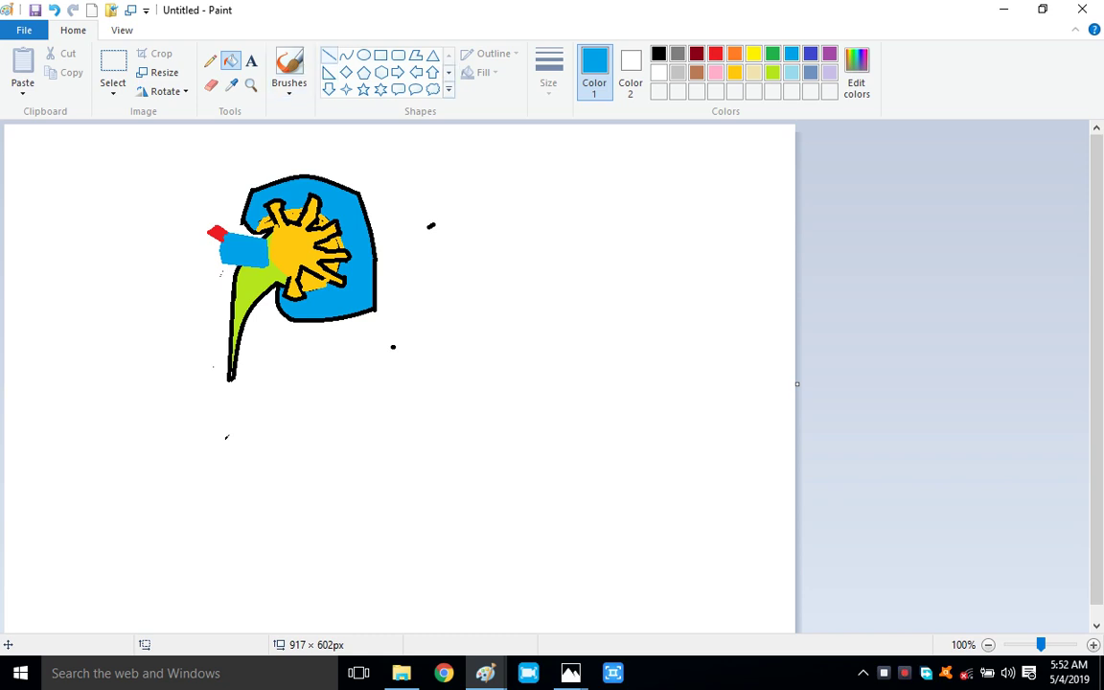
- Draw a black leader line about 79 × 31 px from inside the kidney's upper right area outward, rising to the right
left_click(328, 55)
left_click(658, 54)
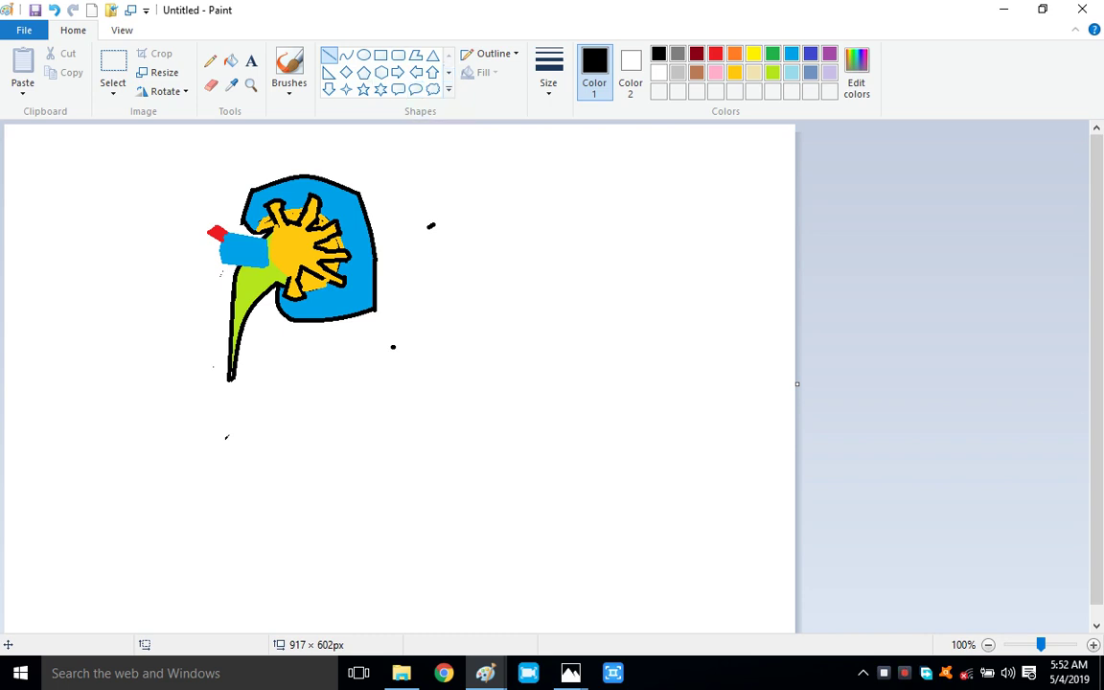
left_click(336, 202)
left_click_drag(335, 202, 403, 176)
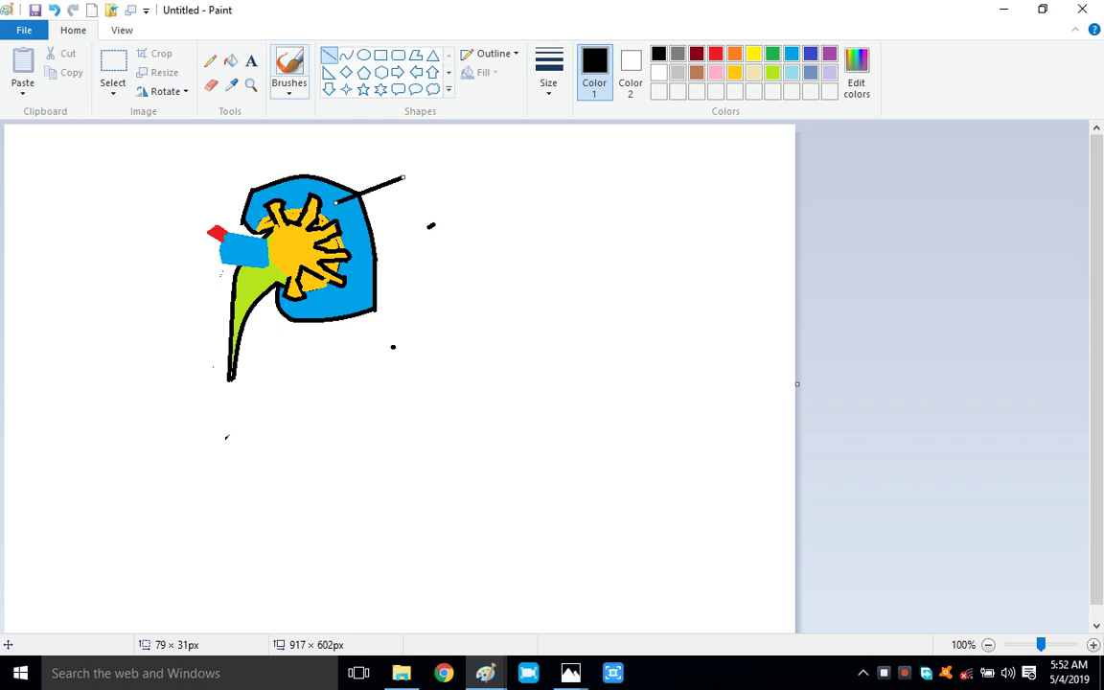
key("Escape")
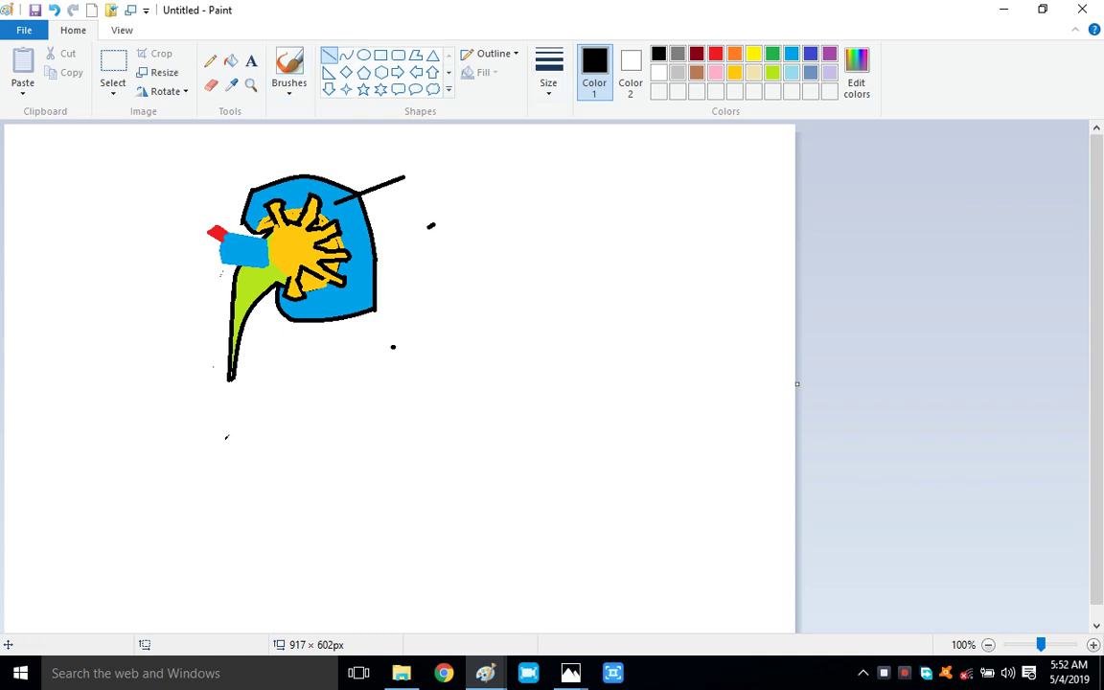
left_click(251, 60)
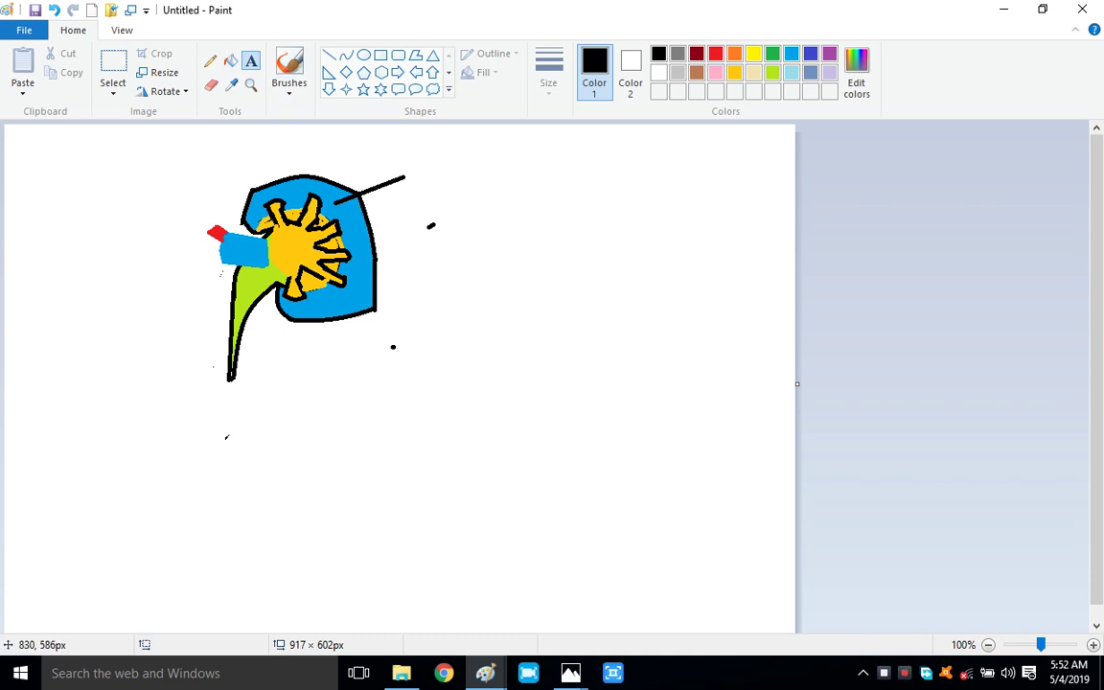
left_click(903, 672)
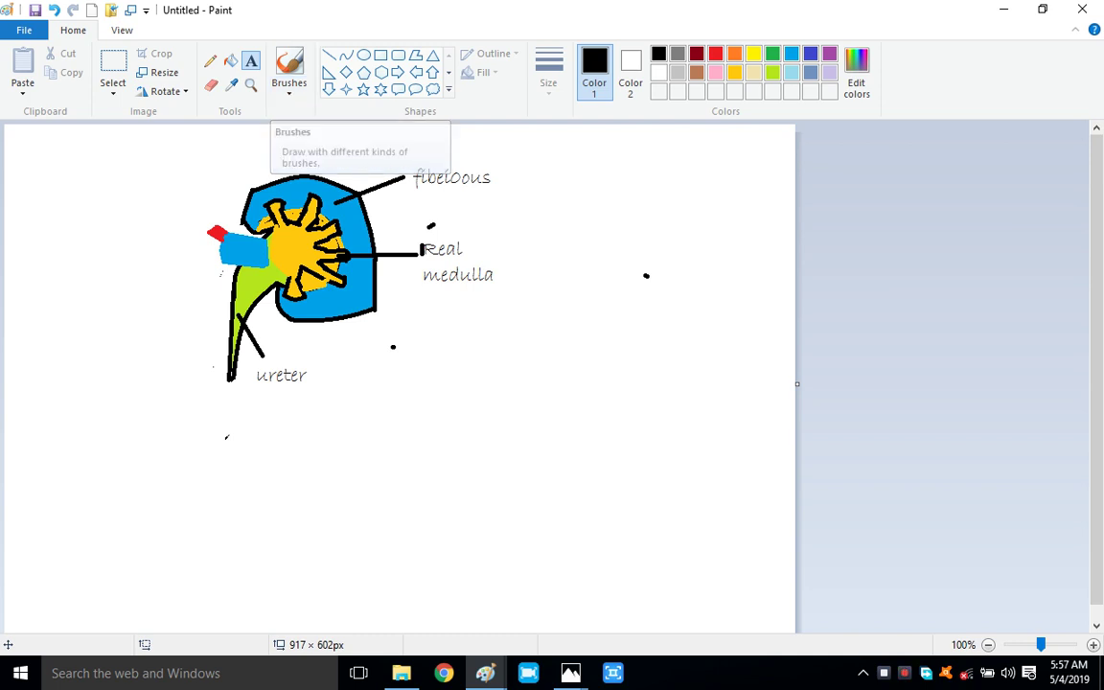
- Draw a black horizontal leader line about 77 px long leftward from the top of the green tail and label it "penal pevis" on two lines
left_click(329, 55)
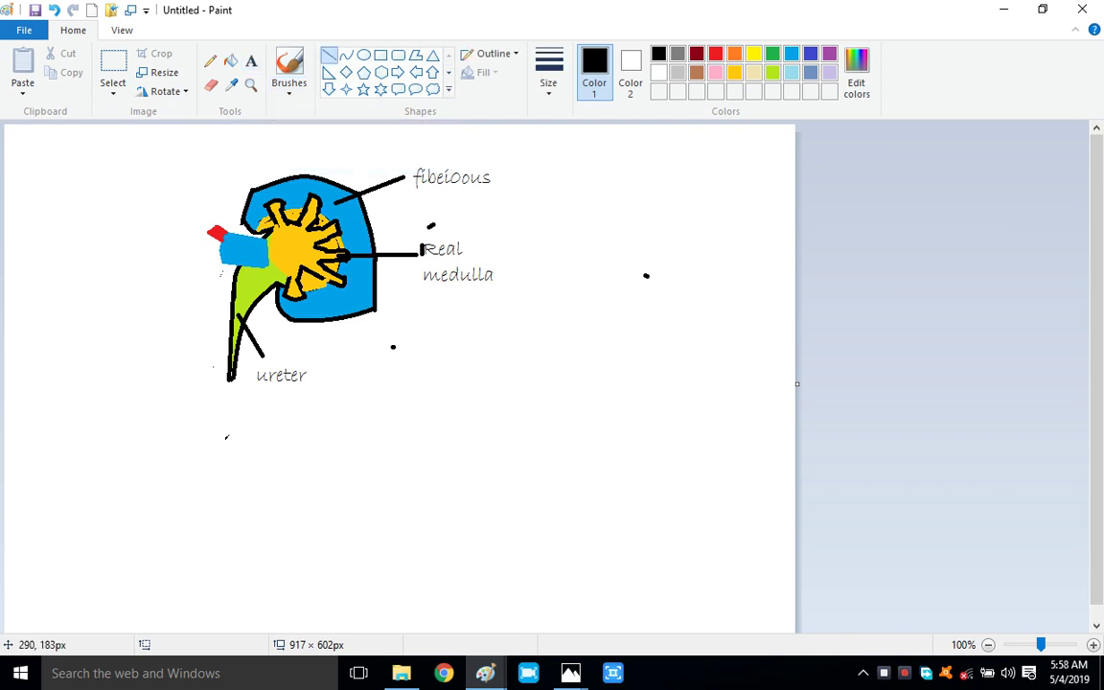
left_click_drag(246, 277, 179, 276)
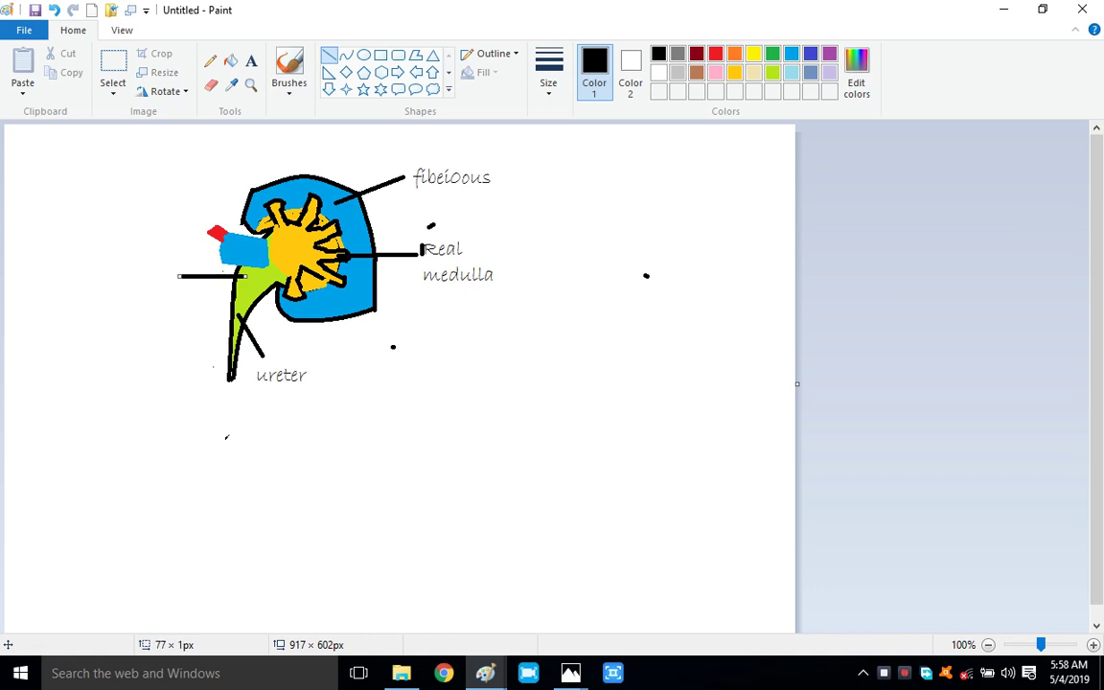
left_click(251, 61)
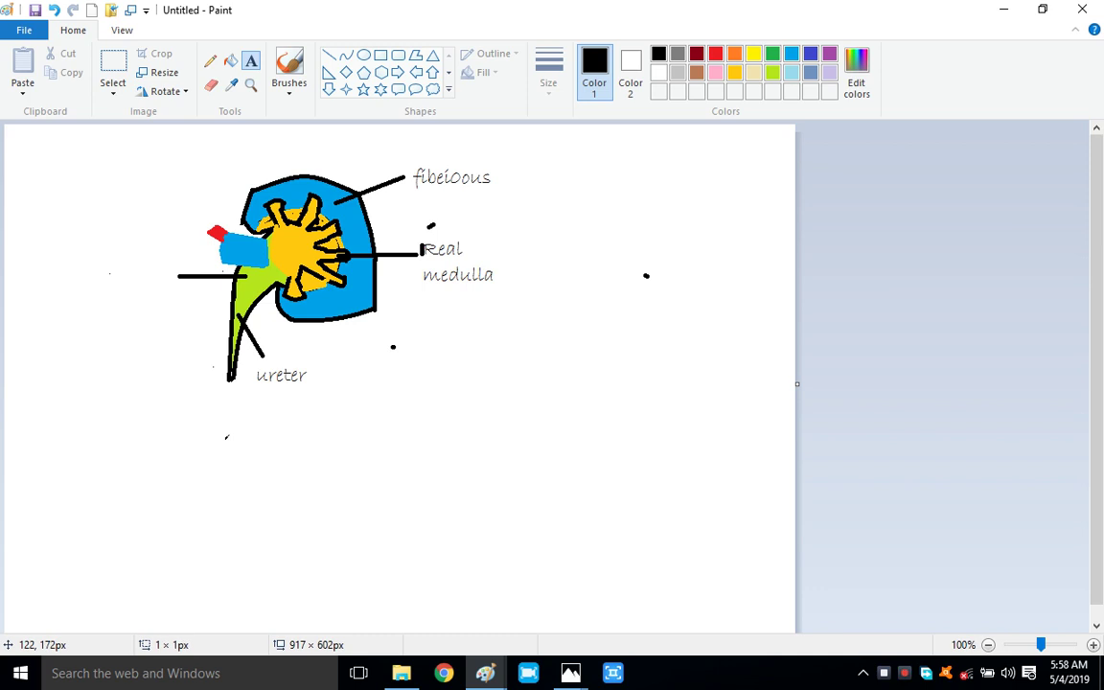
left_click(107, 256)
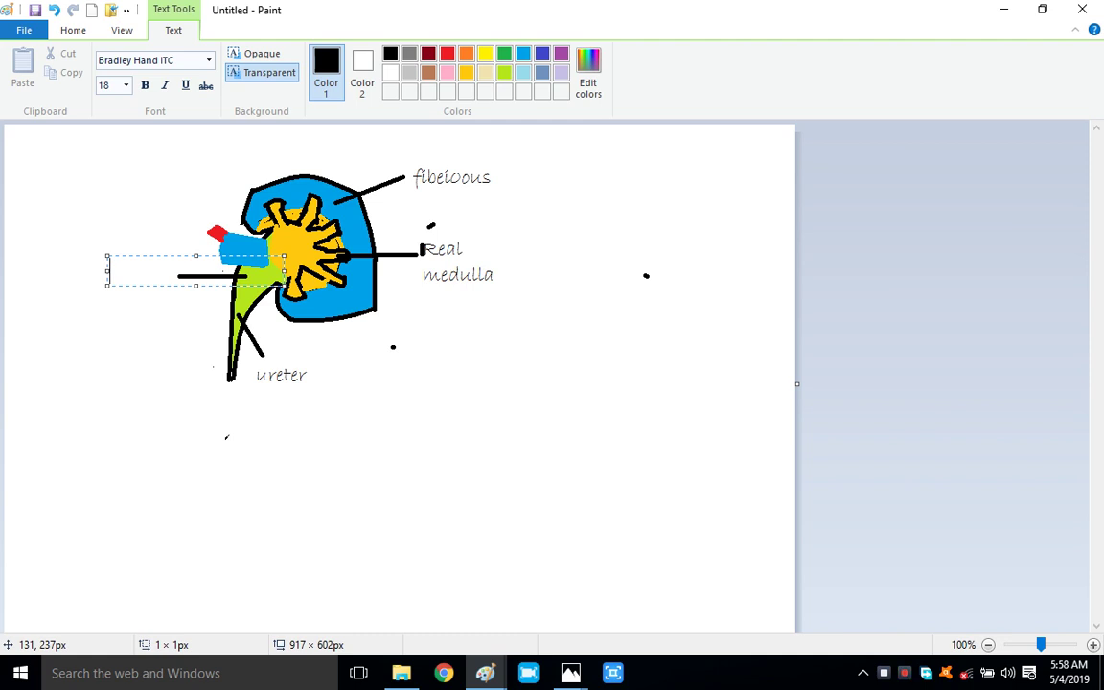
type("Penal")
key("Return")
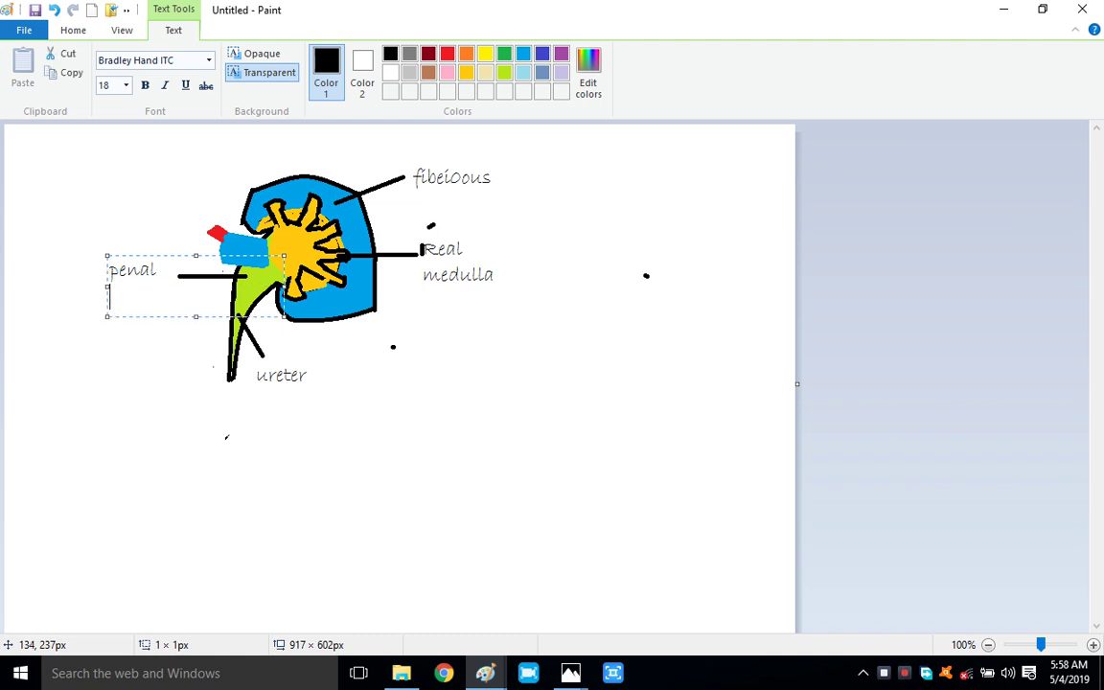
type("p")
type("e")
type("vl")
type("s")
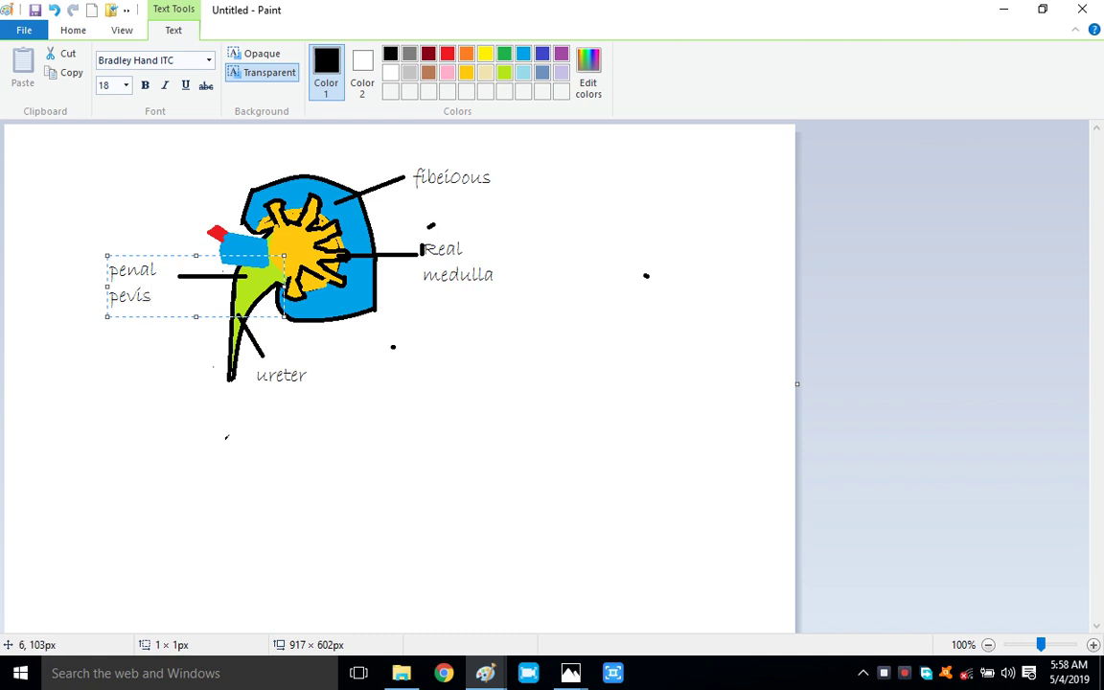
left_click(112, 418)
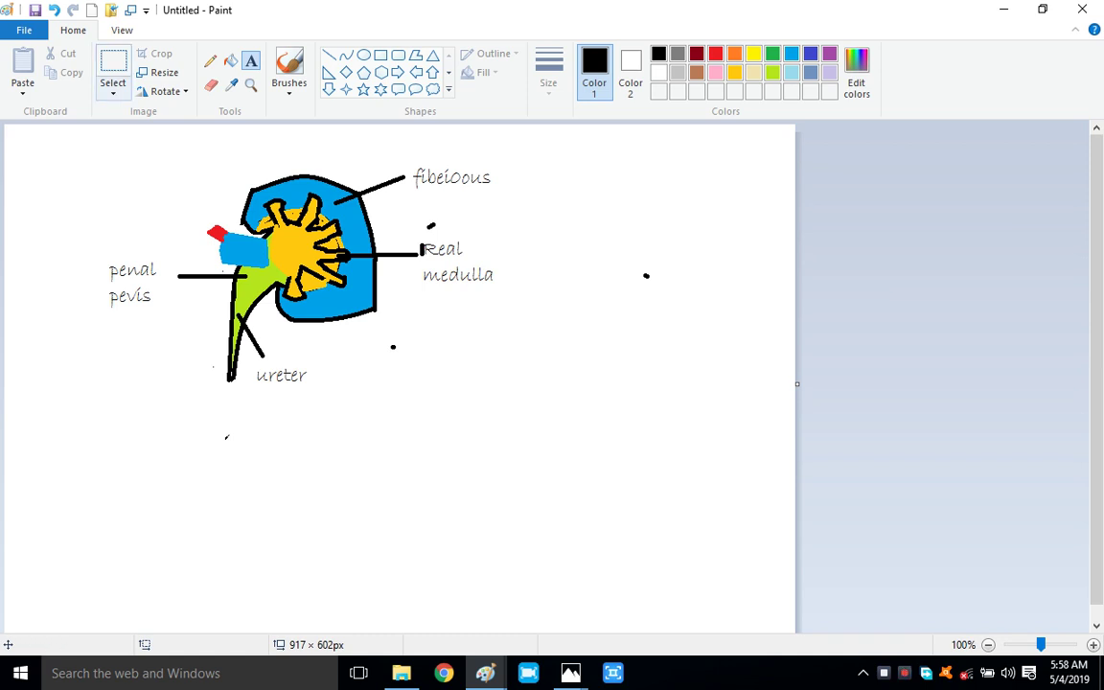
left_click_drag(496, 175, 403, 190)
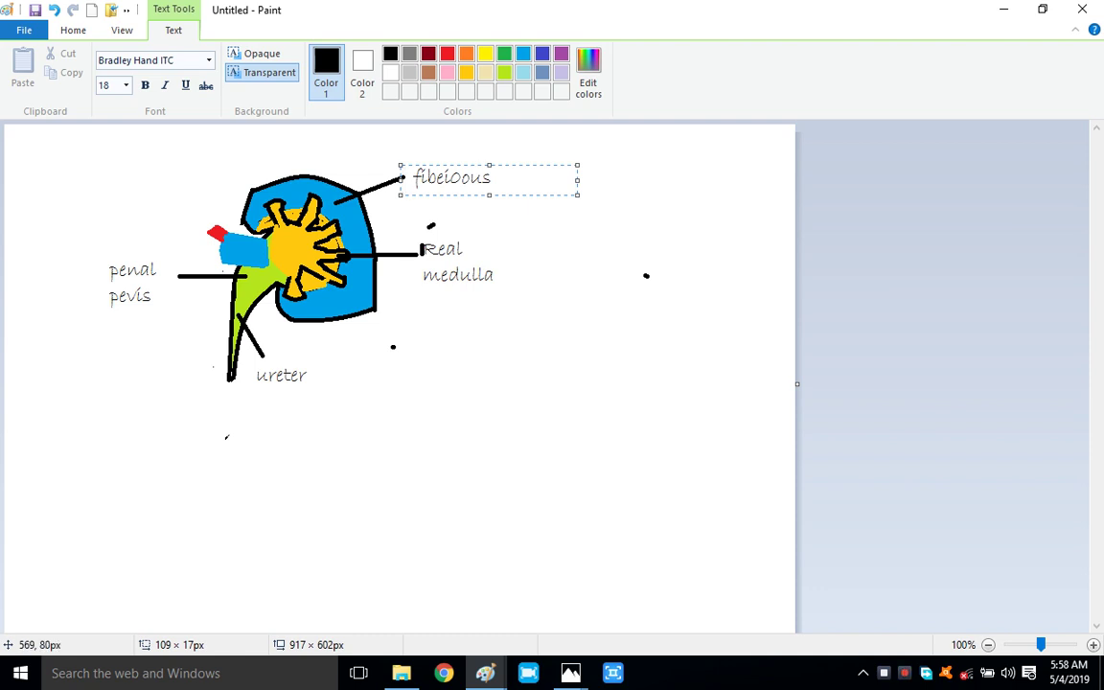
key("ctrl+a")
left_click_drag(489, 165, 490, 180)
left_click(491, 170)
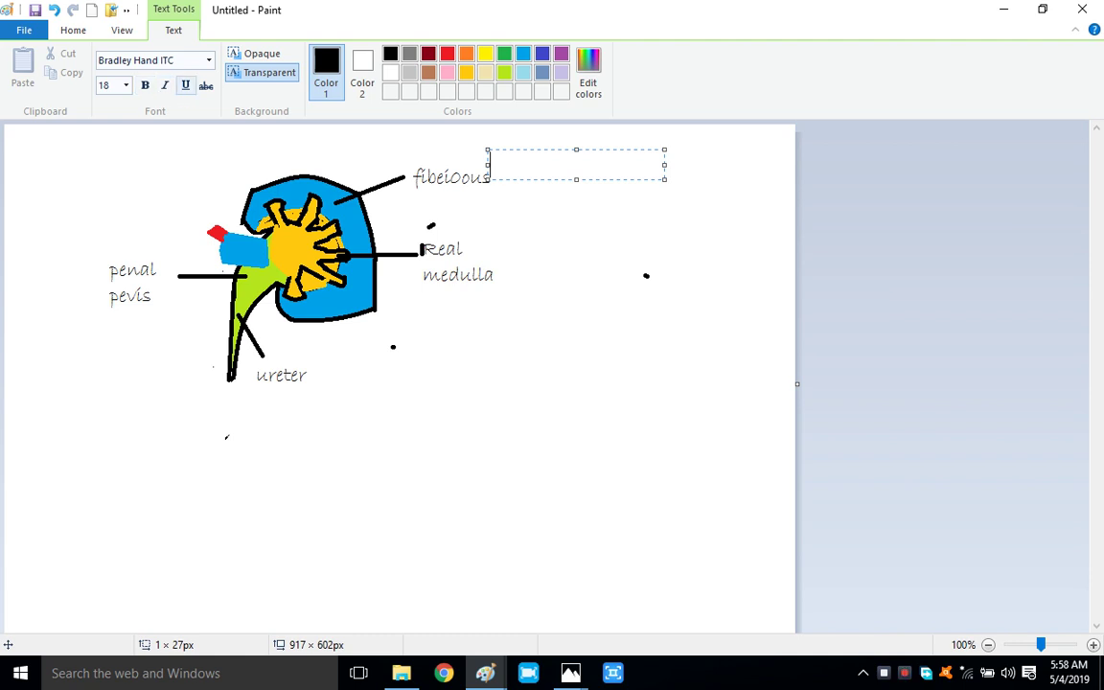
key("ctrl+i")
key("Escape")
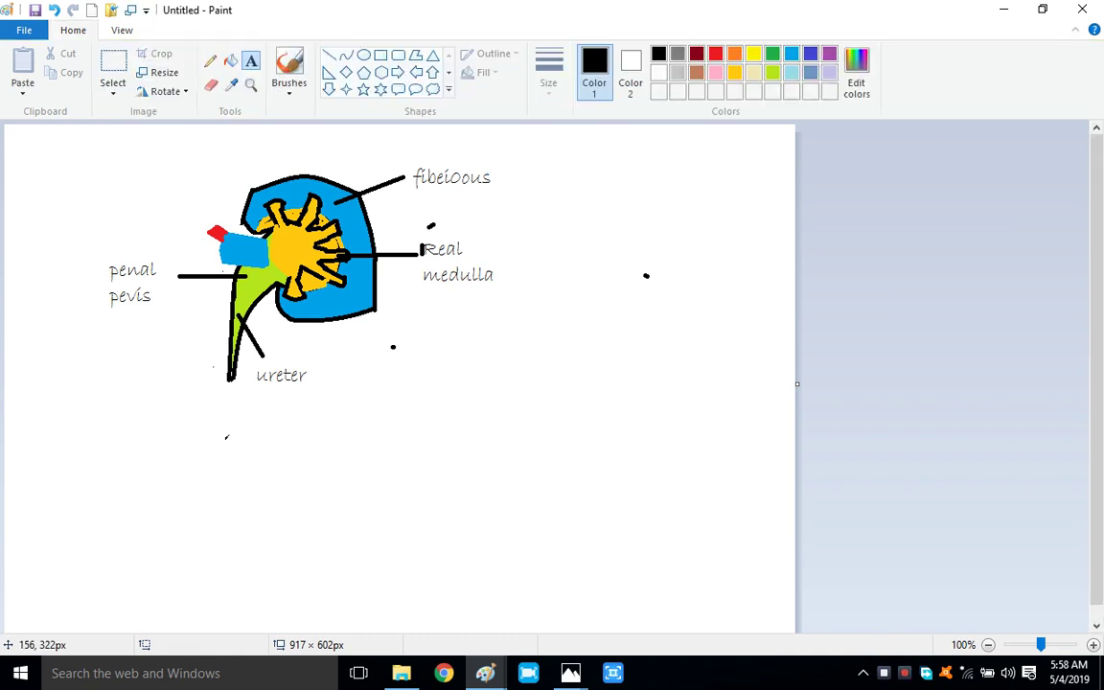
- Erase the misspelled "fibei0ous" label beside the kidney's upper leader line and enter "fibrou" in its place
left_click(211, 85)
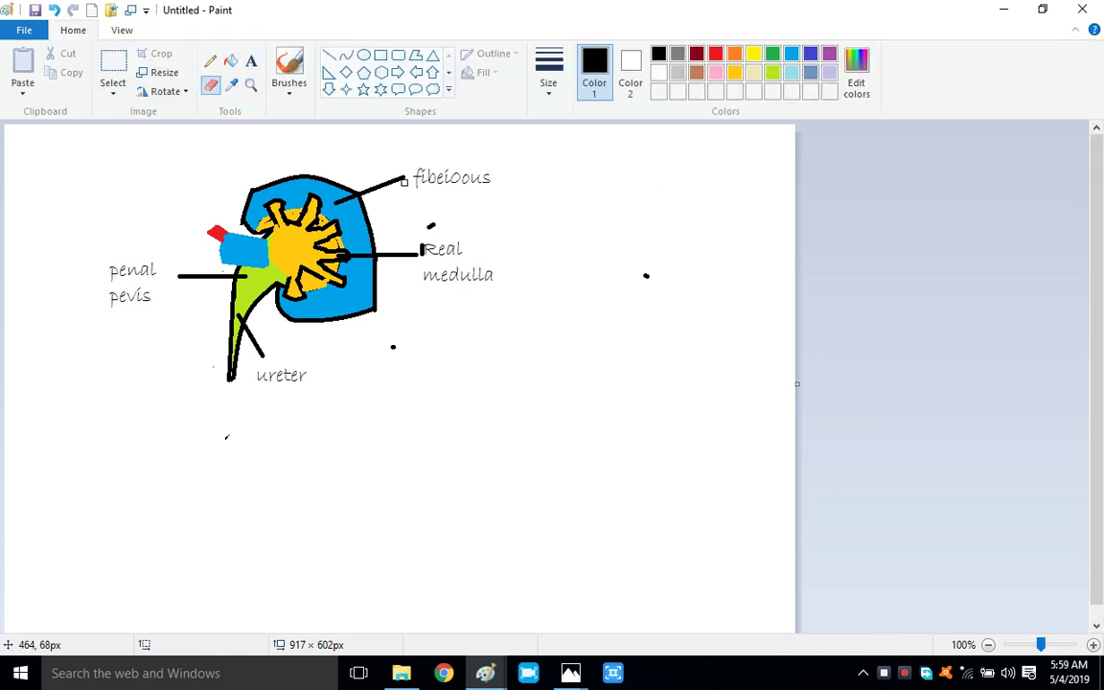
mouse_move(421, 179)
left_mouse_down()
mouse_move(434, 203)
mouse_move(478, 211)
mouse_move(478, 179)
mouse_move(419, 185)
mouse_move(476, 188)
mouse_move(419, 175)
mouse_move(417, 165)
mouse_move(408, 173)
mouse_move(450, 171)
left_mouse_up()
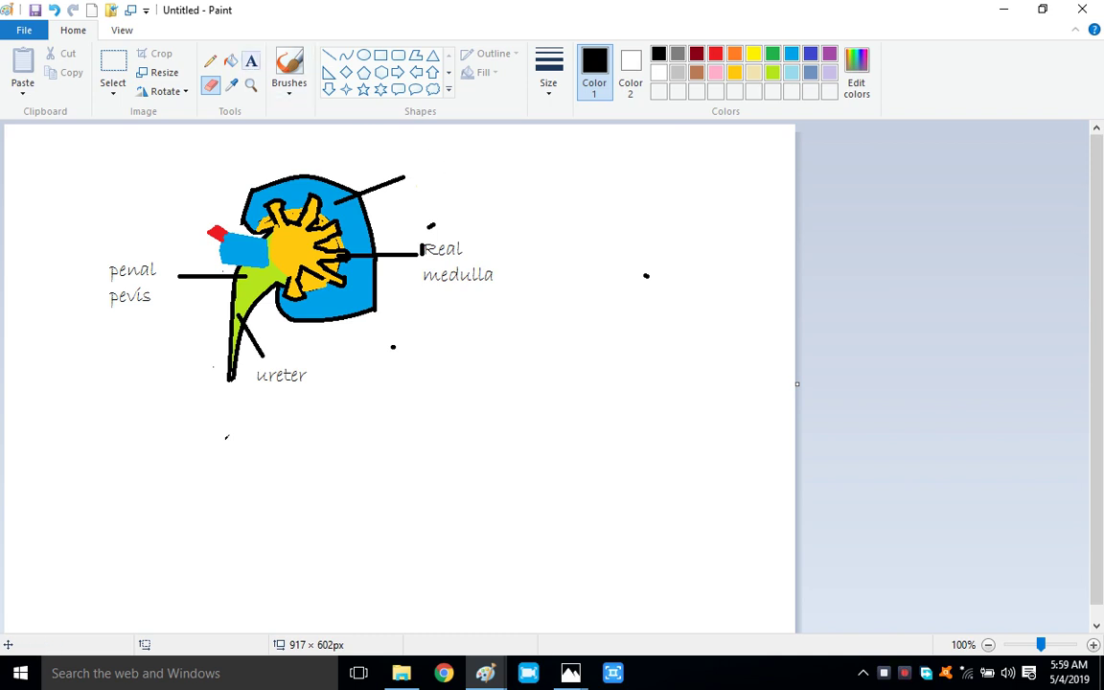
left_click(251, 61)
left_click(410, 164)
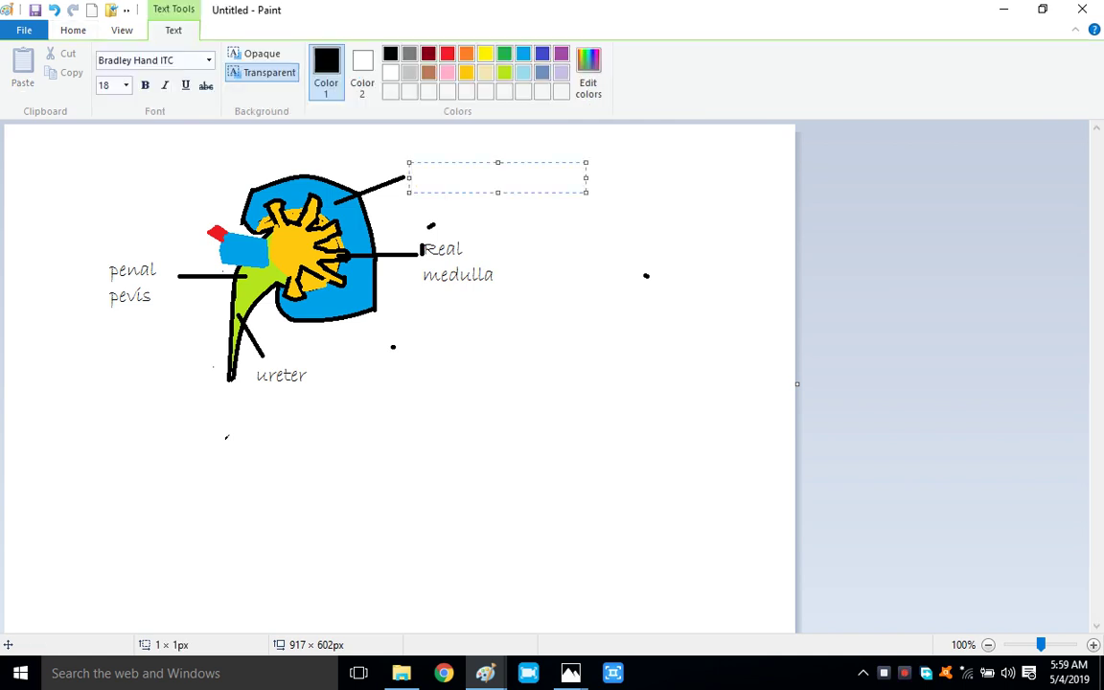
type("fl")
type("b")
type("r")
type("ou")
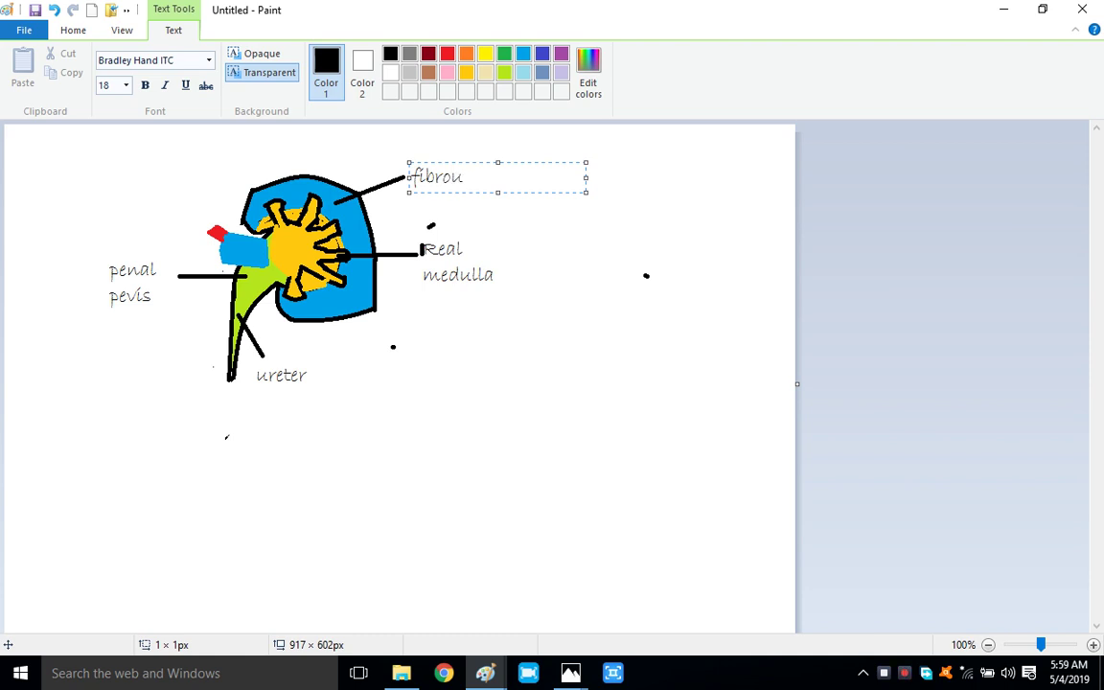